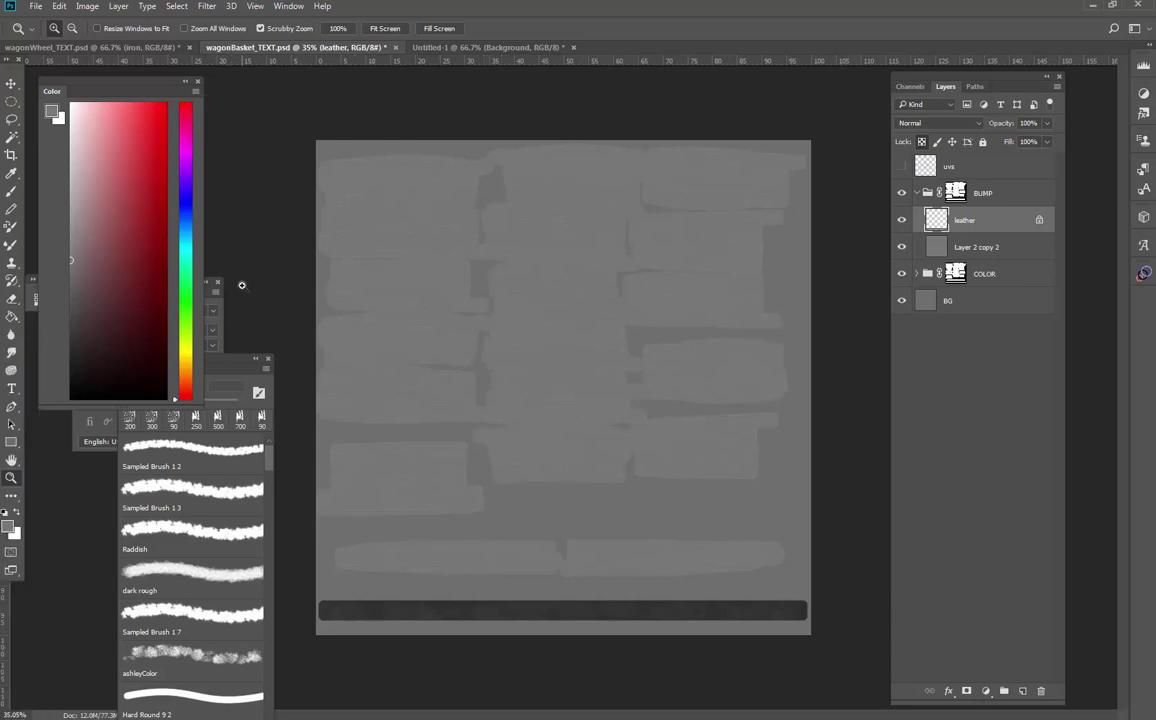
- Close the floating Character window and move the Brushes window aside to tidy the workspace
left_click(216, 285)
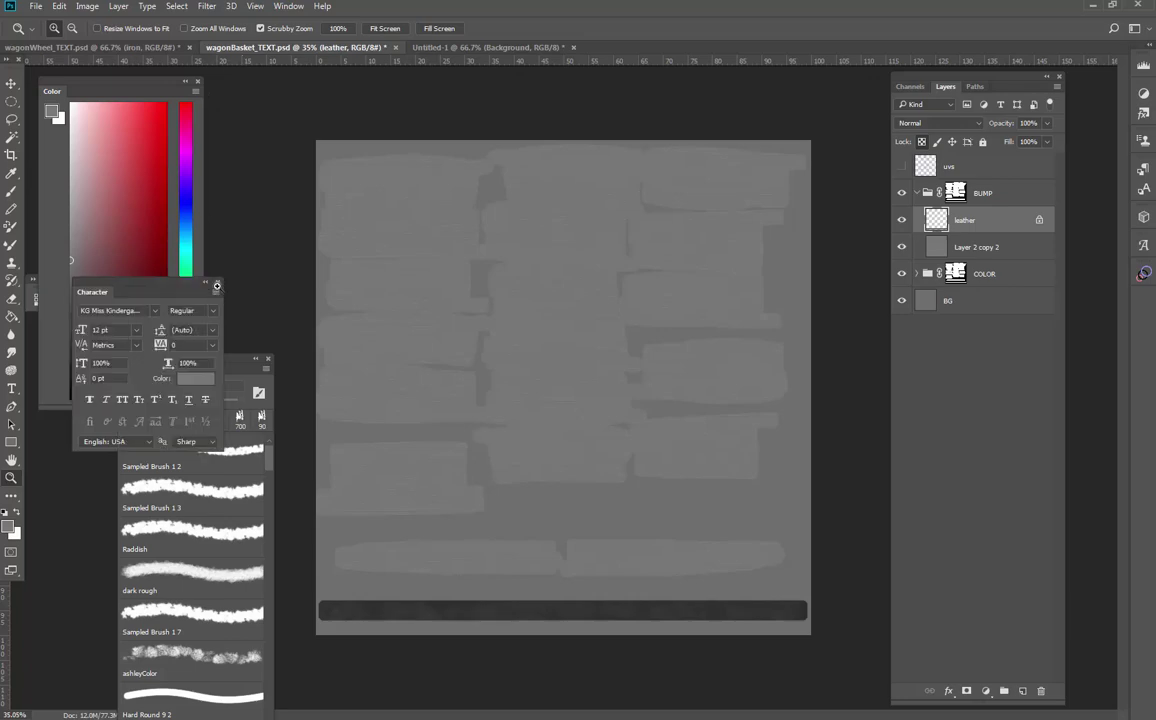
left_click(216, 285)
left_click_drag(200, 357, 166, 347)
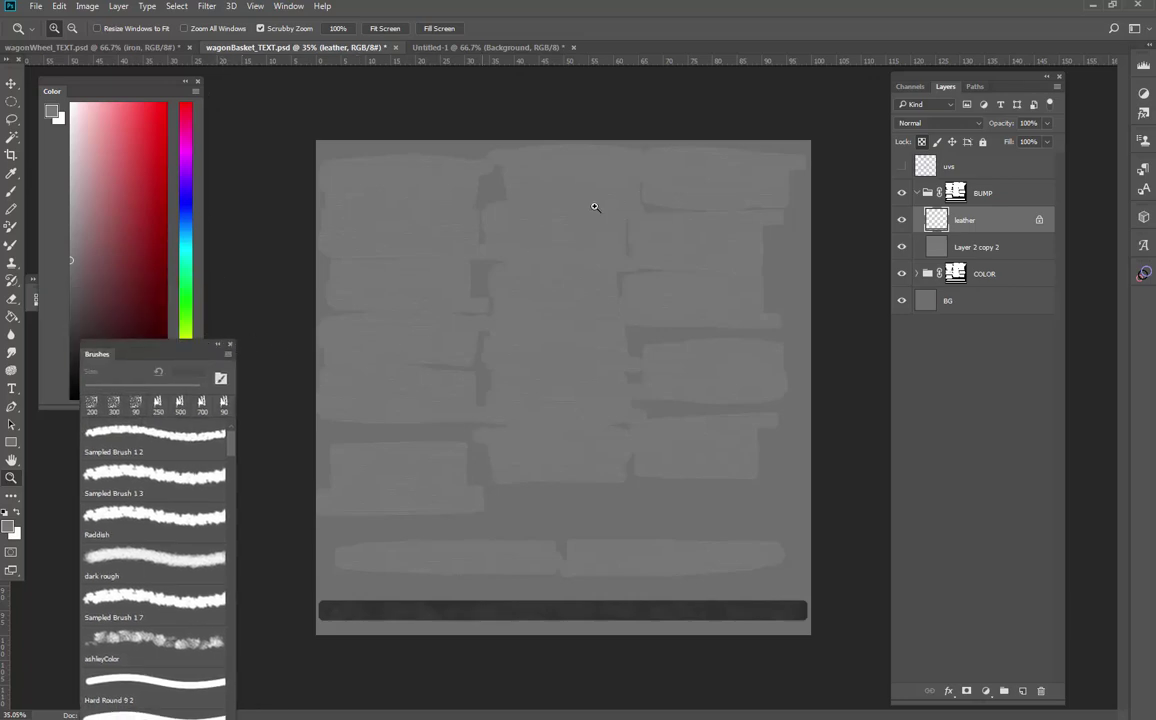
- Duplicate the BUMP layer group and collapse the original BUMP group and the COLOR group
left_click(990, 254)
left_click(1000, 196)
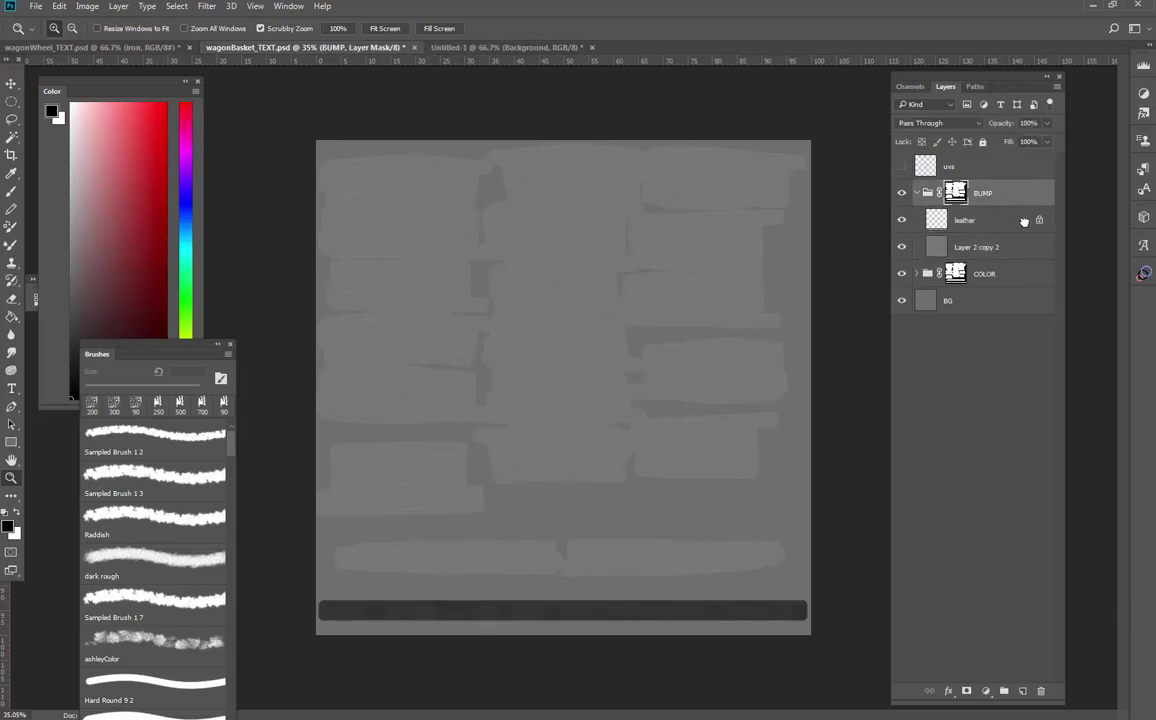
left_click_drag(1024, 221, 1022, 690)
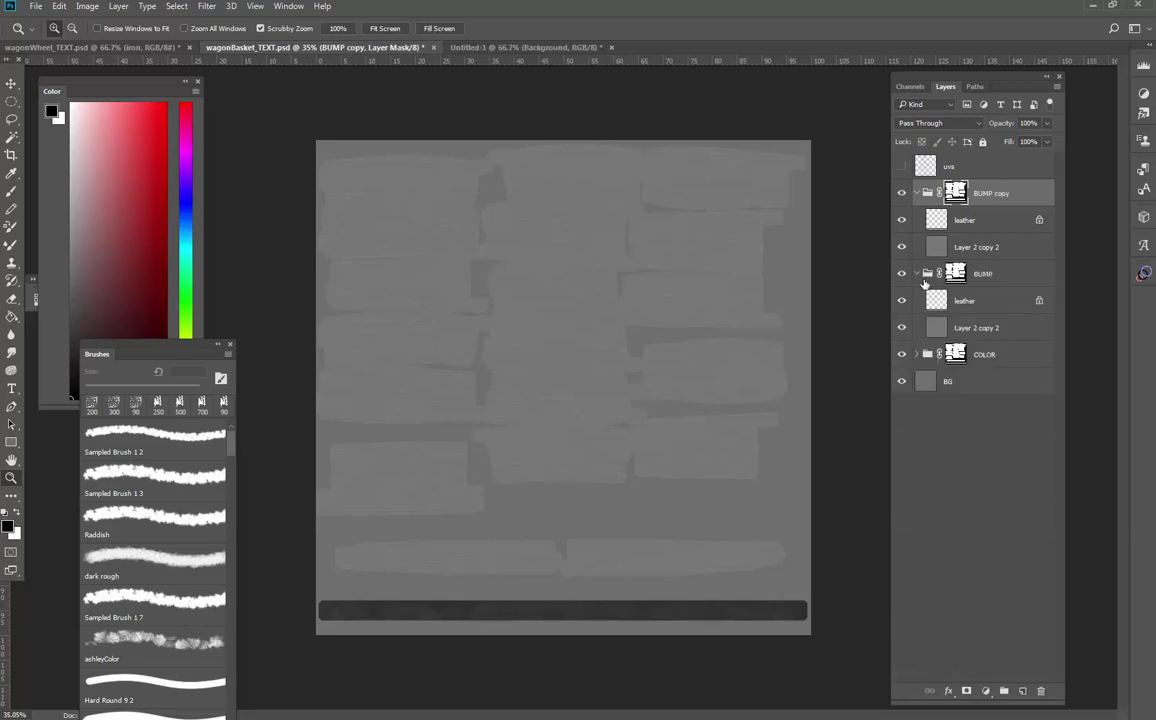
left_click(917, 274)
left_click(917, 300)
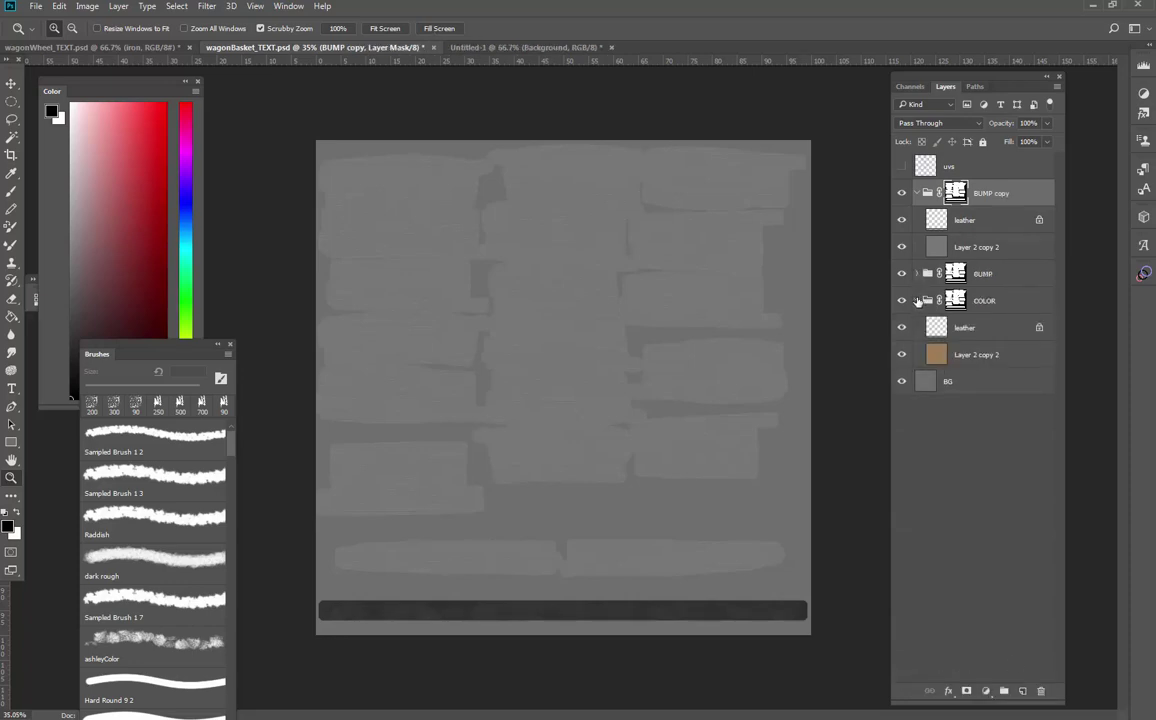
left_click(917, 300)
- Rename the duplicated BUMP group as SPEC
left_click(985, 274)
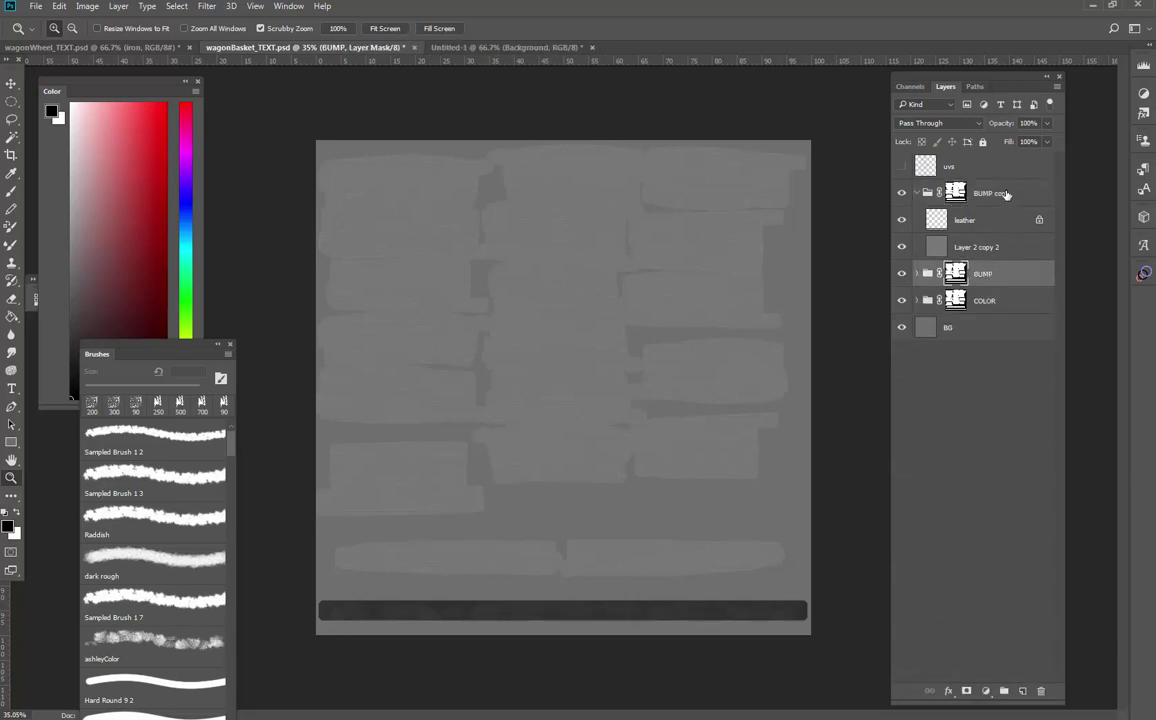
double_click(1006, 194)
type("SPEC")
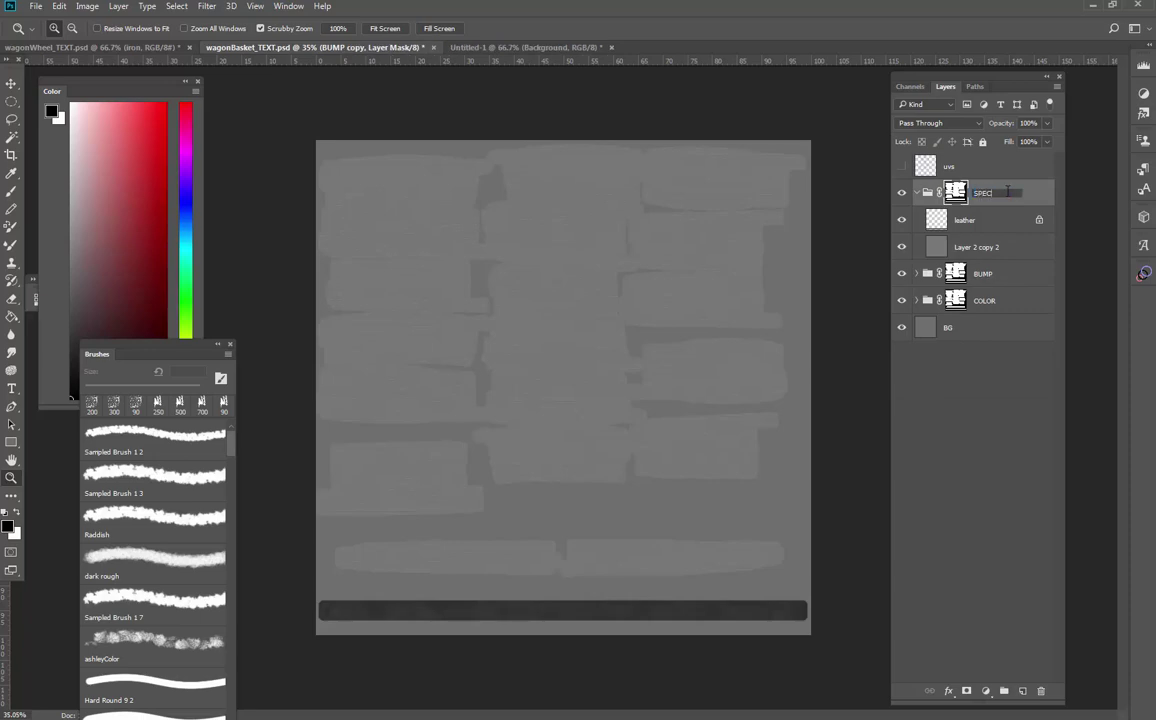
key("Return")
- Invert the colours of the leather layer inside the SPEC group
left_click(1008, 219)
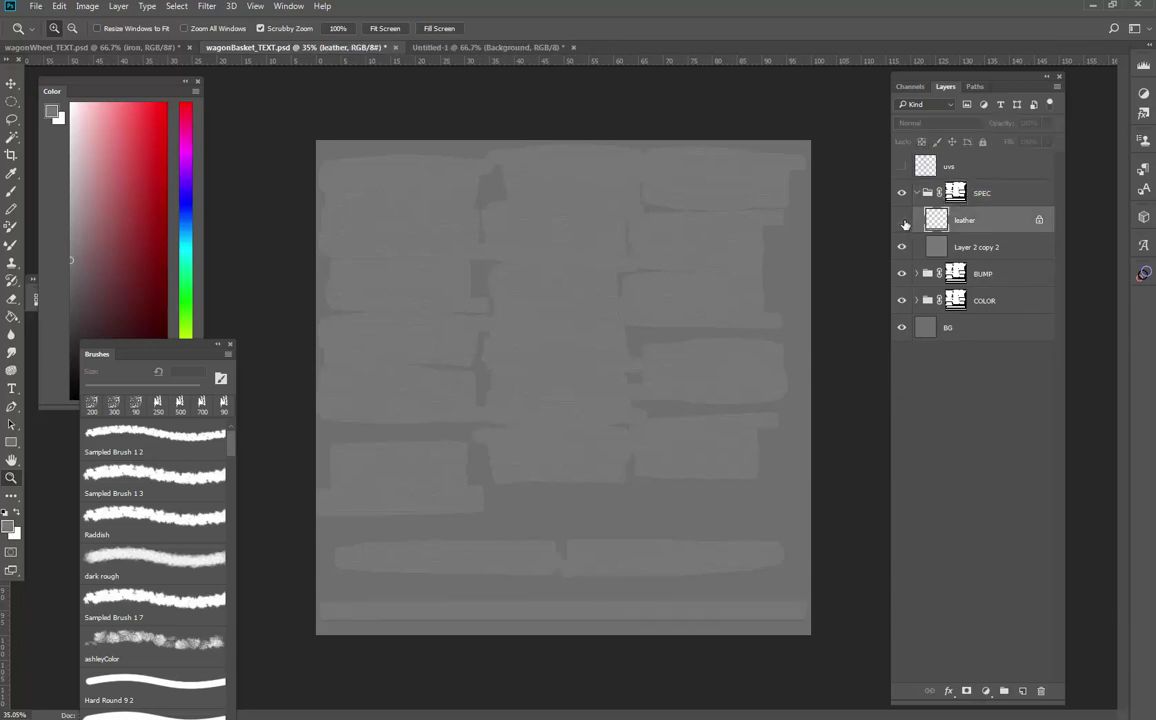
left_click_drag(745, 576, 779, 328)
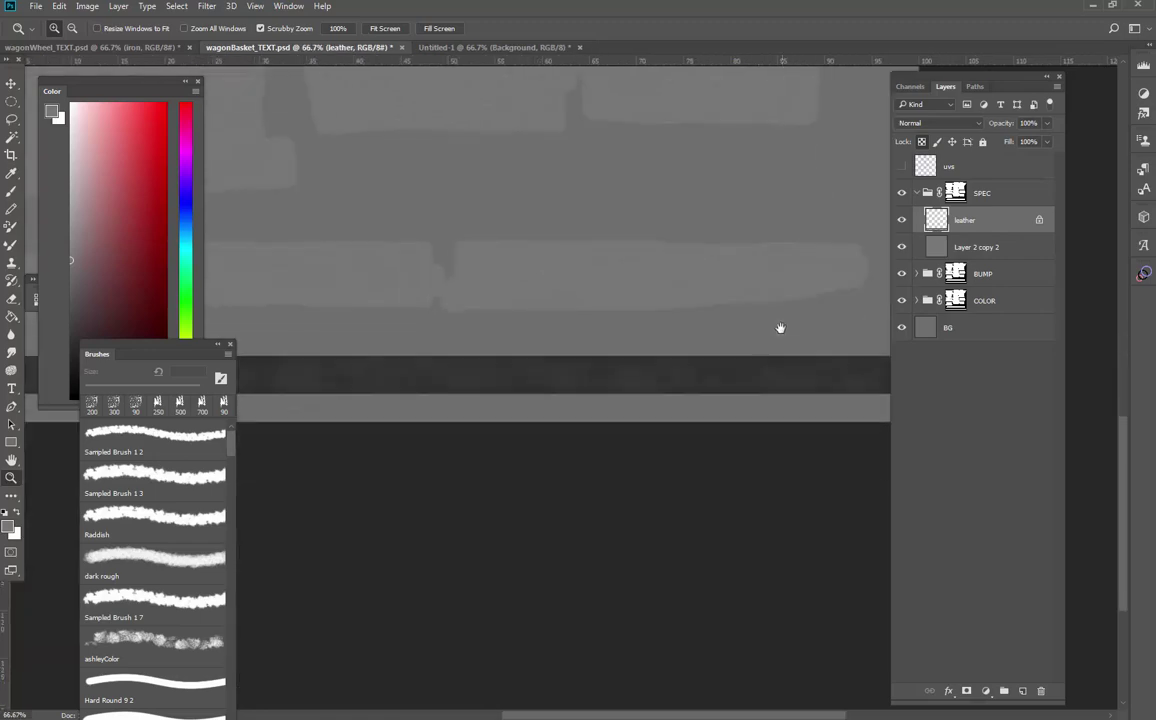
left_click(564, 352)
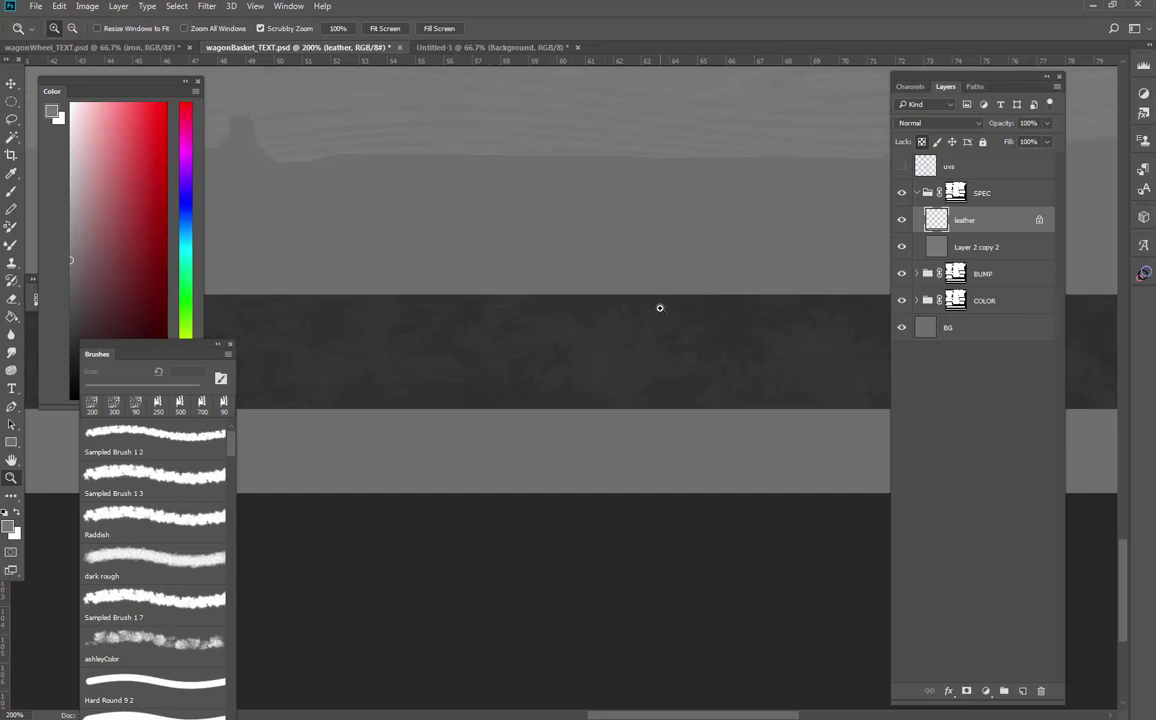
key("ctrl+i")
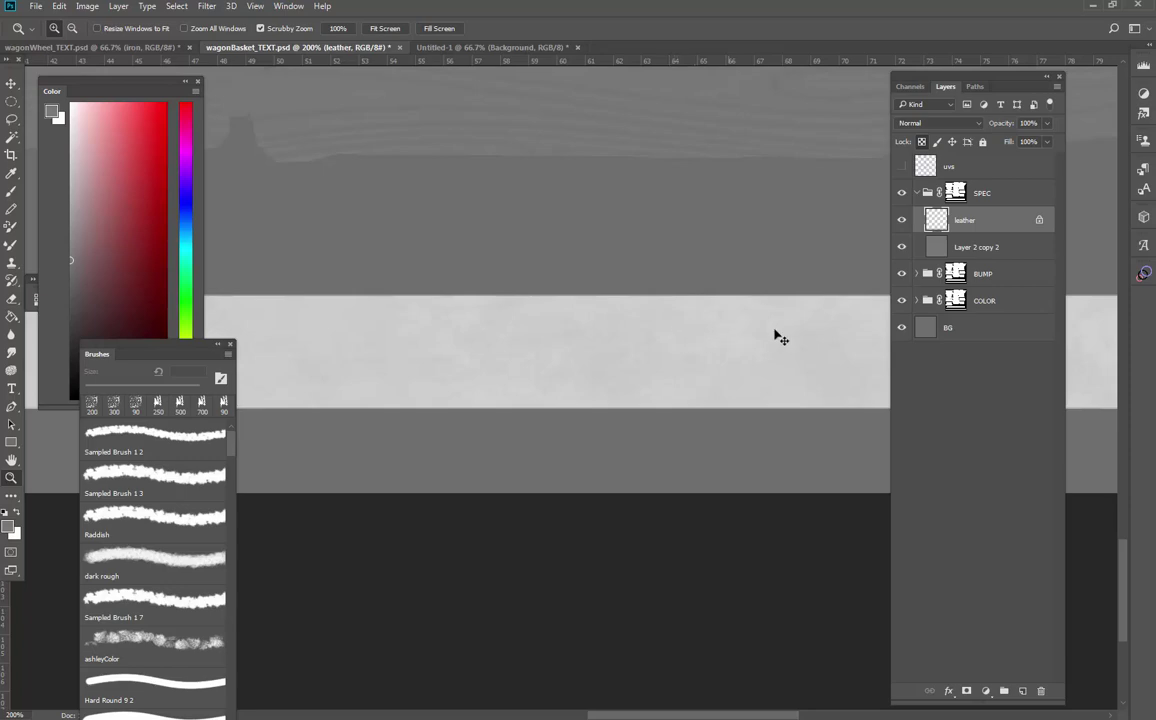
- Darken and add contrast to the SPEC leather layer with Levels, using input levels of about 189, 0.51 and 236
key("ctrl+l")
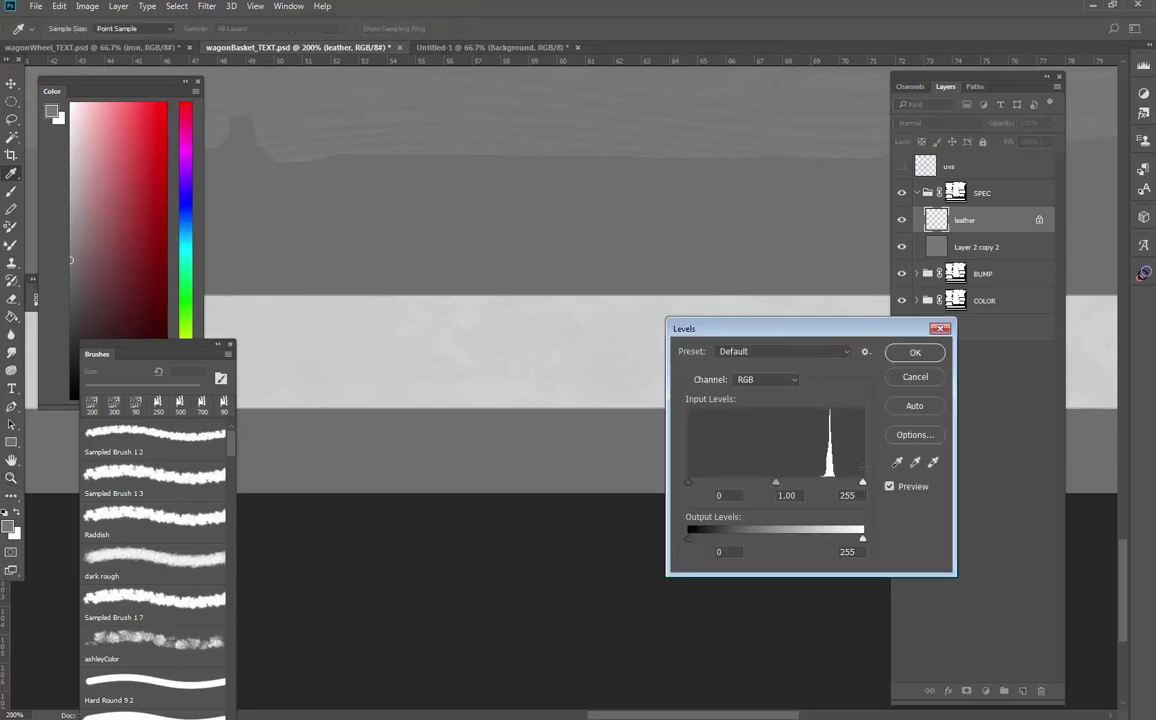
left_click_drag(686, 484, 838, 486)
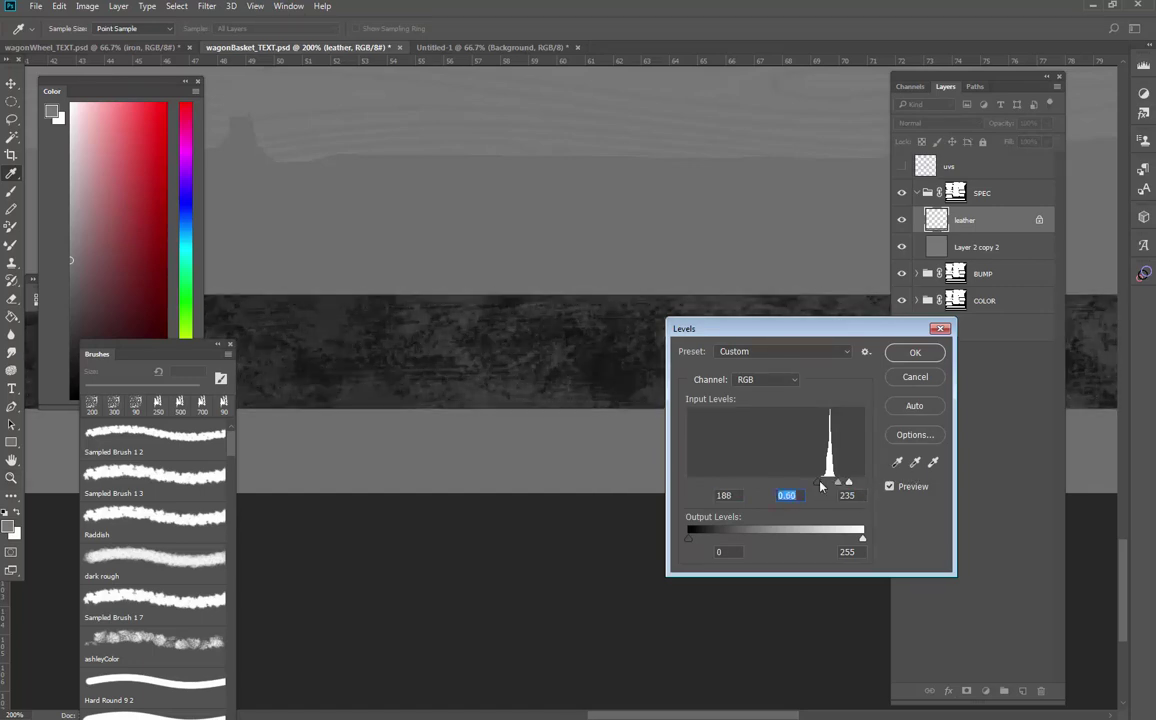
left_click(819, 483)
left_click_drag(849, 483, 841, 485)
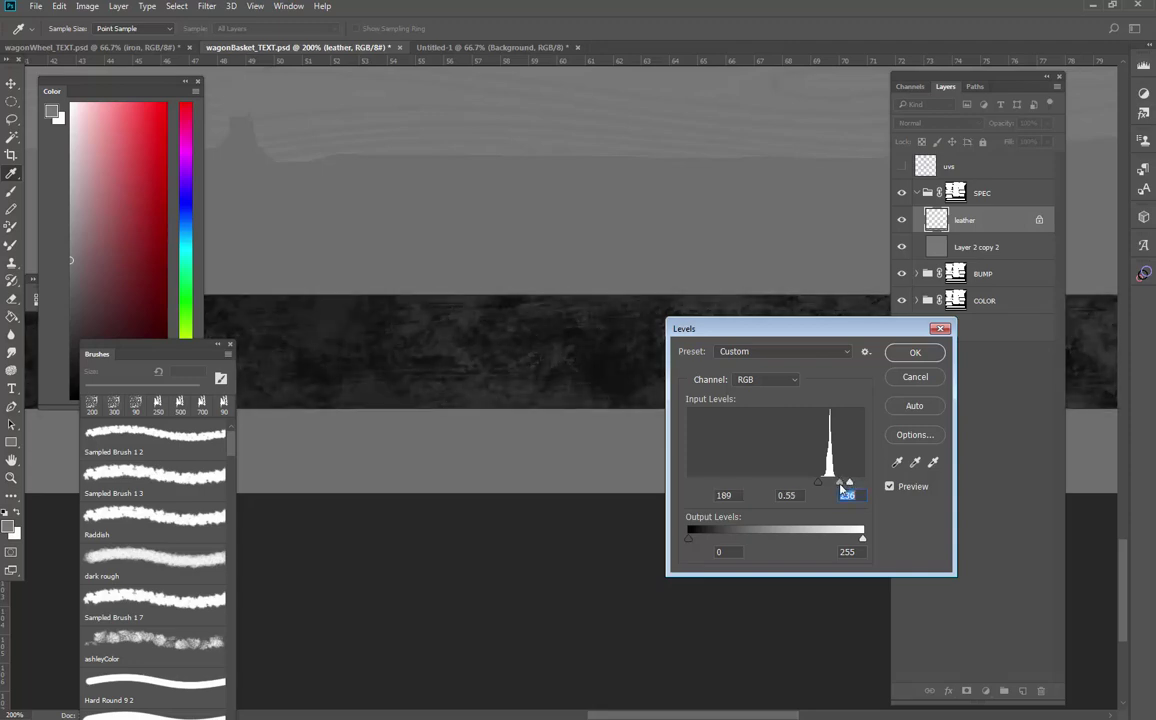
left_click(841, 485)
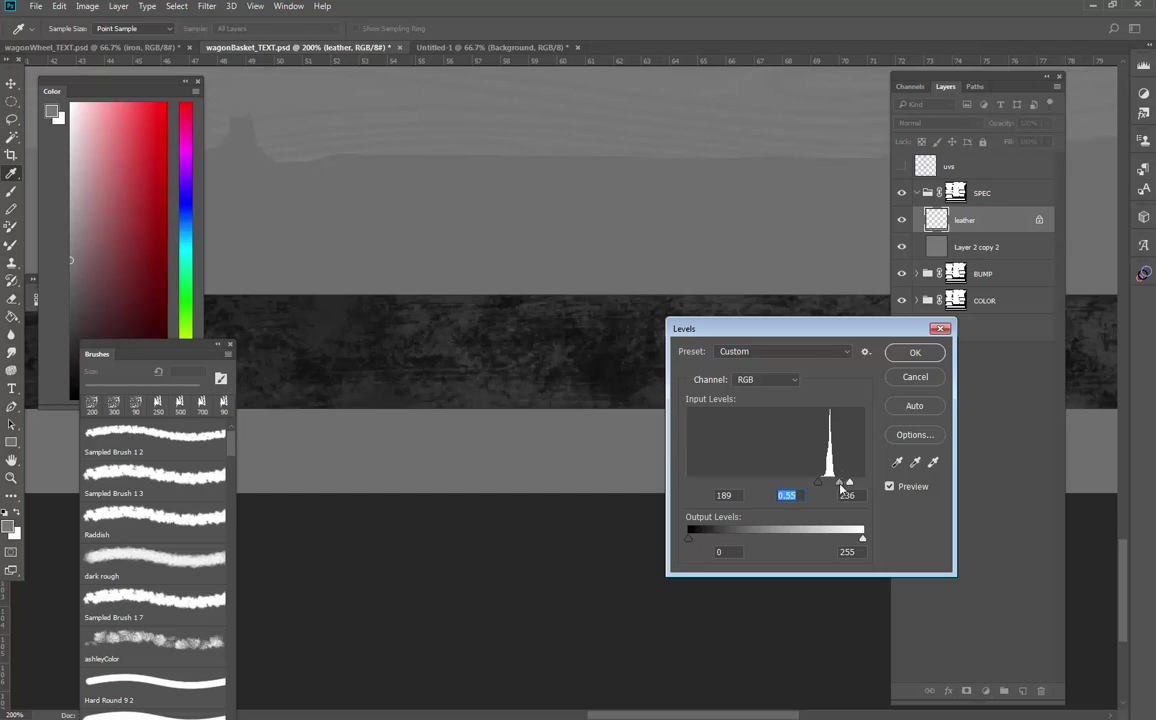
type("0.51")
left_click(842, 487)
left_click_drag(815, 485, 842, 486)
left_click(914, 352)
key("z")
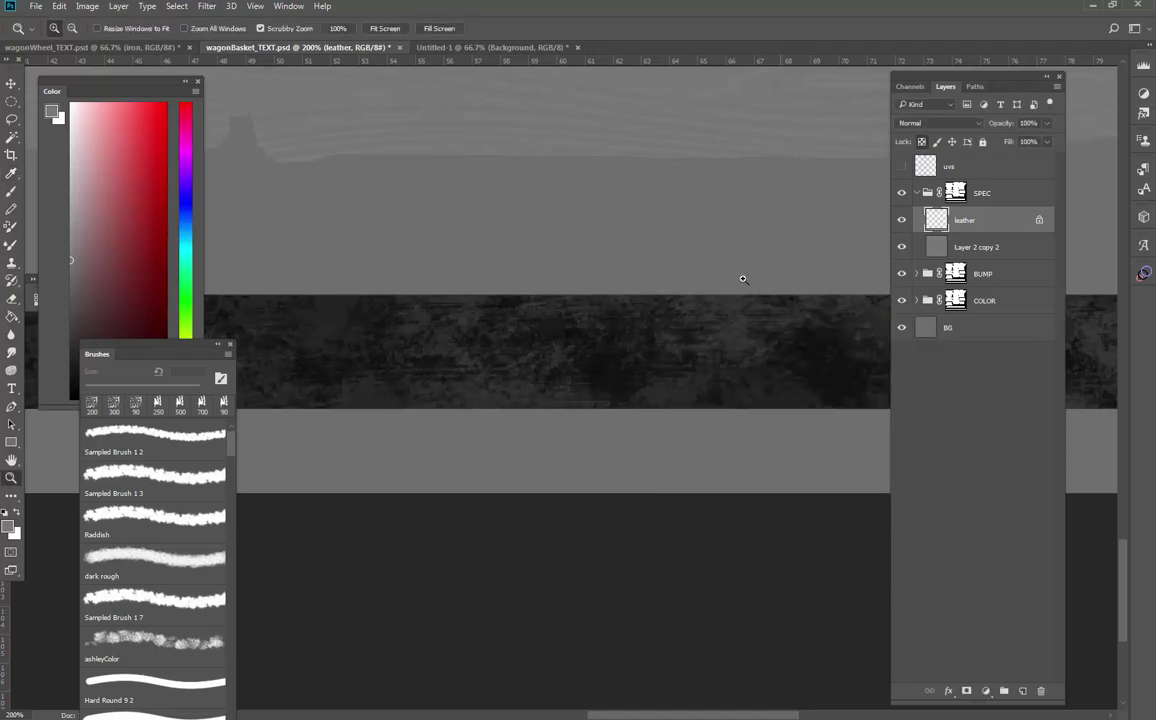
- Start a Levels adjustment on Layer 2 copy 2 in the SPEC group and lower its white output level to 95
left_click_drag(673, 275, 702, 563)
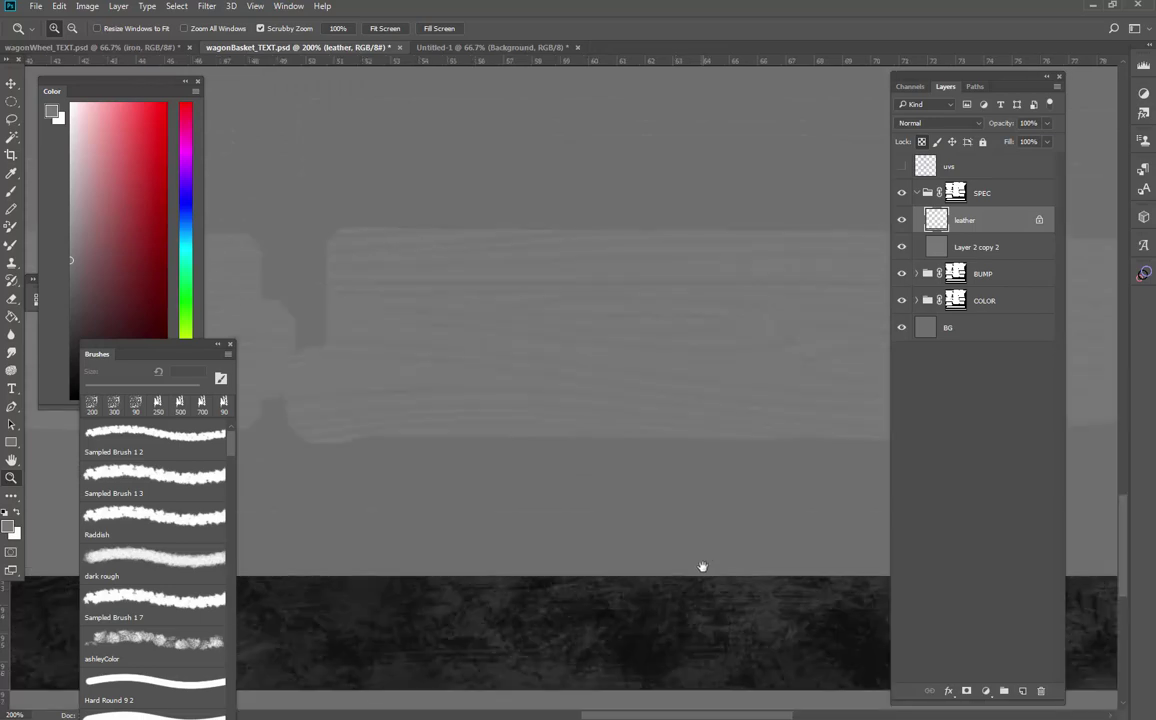
left_click(1008, 245)
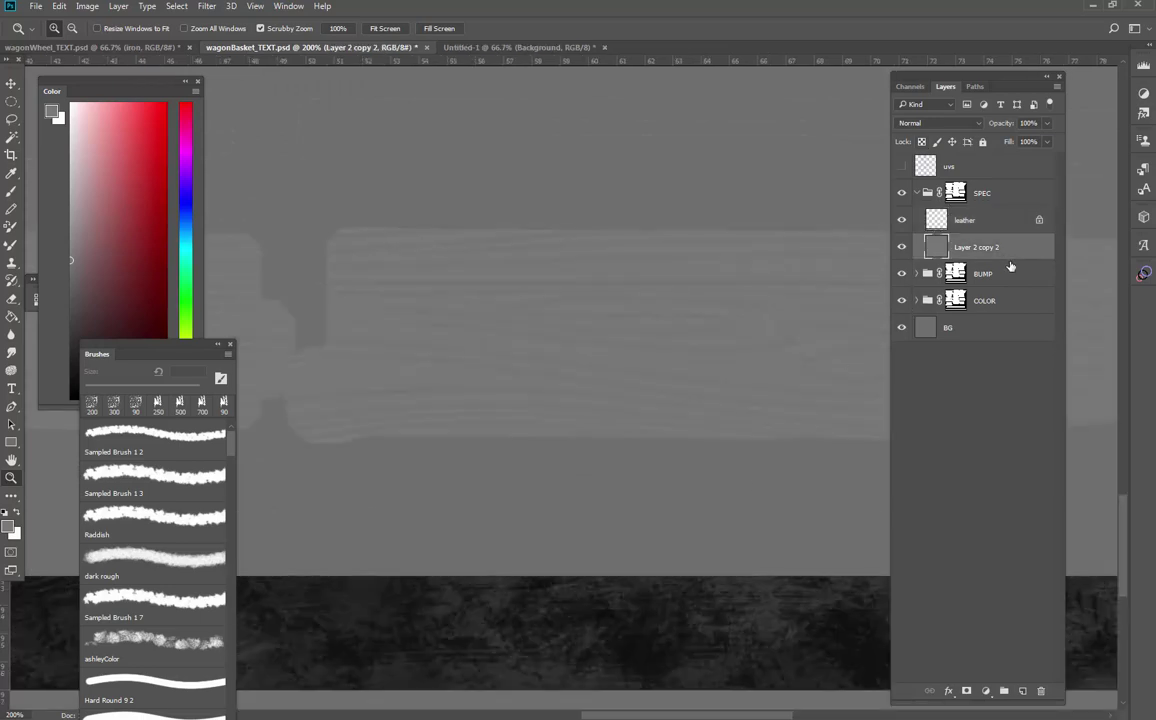
key("ctrl+u")
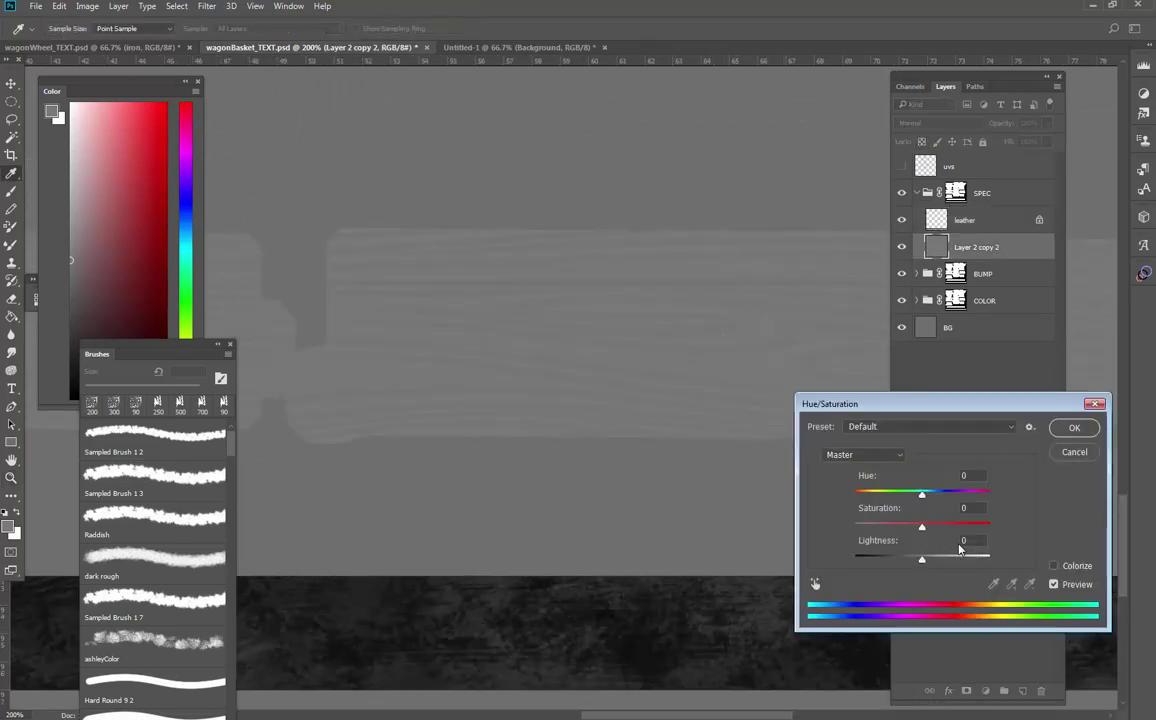
left_click(1074, 452)
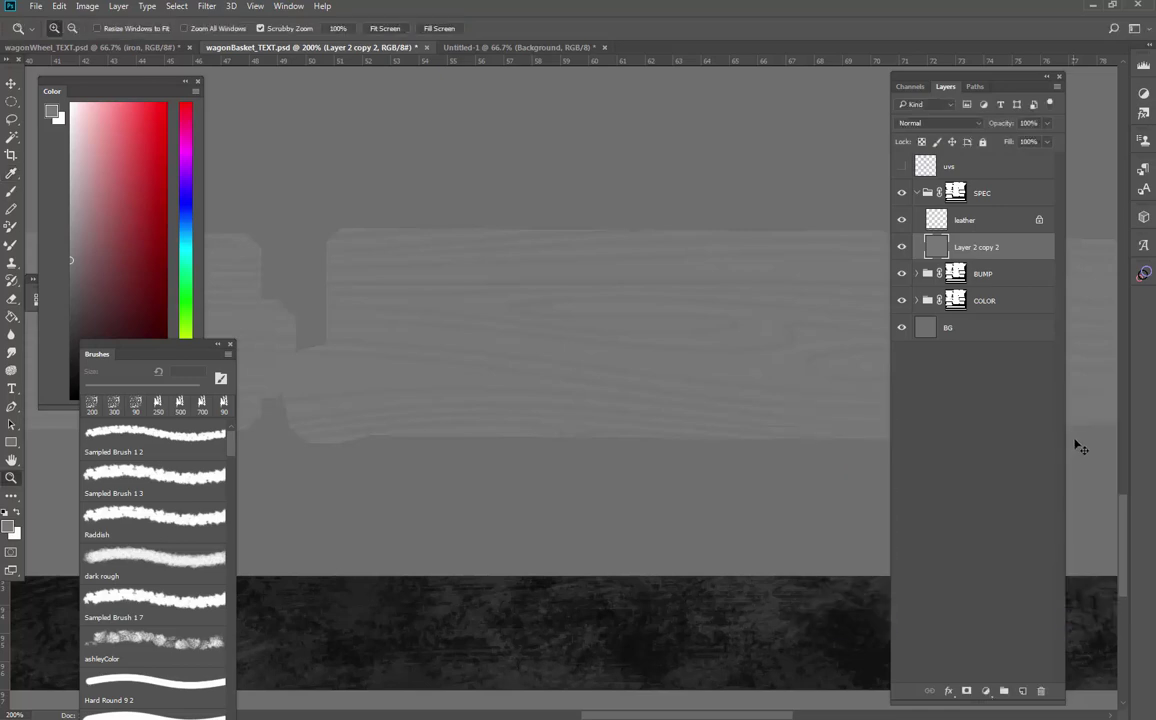
key("ctrl+l")
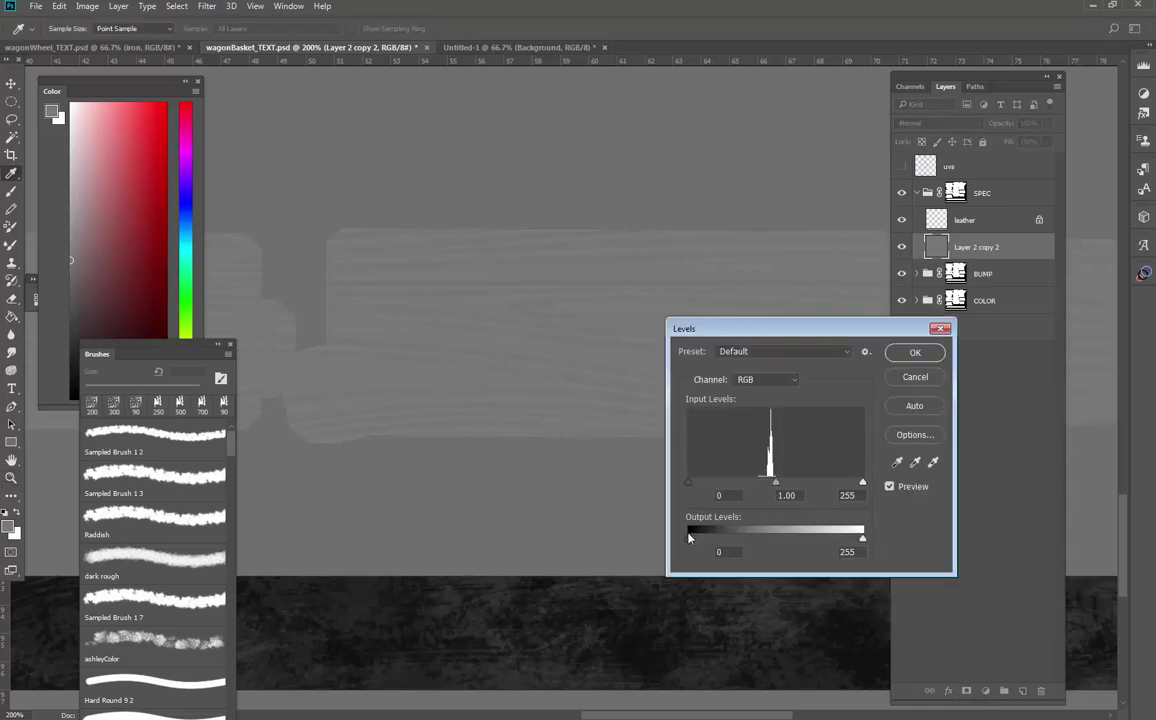
left_click_drag(691, 538, 590, 486)
left_click_drag(802, 543, 755, 540)
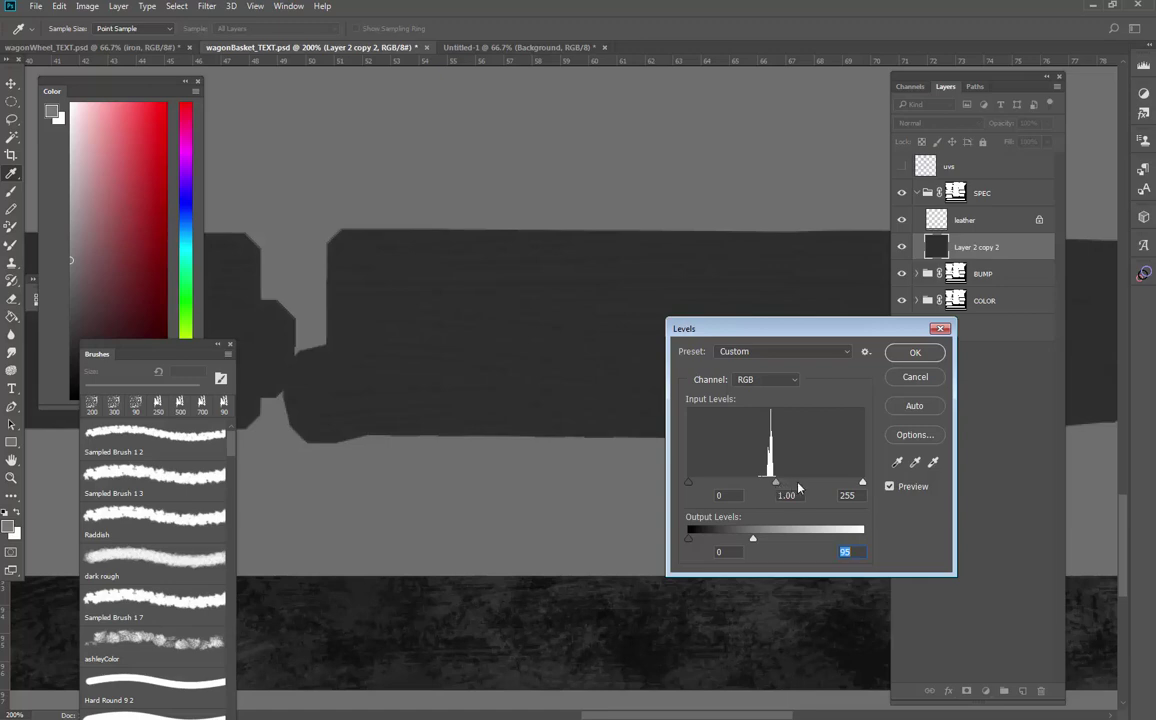
- Set the planks' midtone input level to 0.61 and white input level to about 172, and apply the Levels adjustment
mouse_move(863, 484)
left_mouse_down()
mouse_move(826, 485)
mouse_move(859, 485)
left_mouse_up()
left_click_drag(773, 483, 807, 483)
left_click_drag(808, 484, 806, 484)
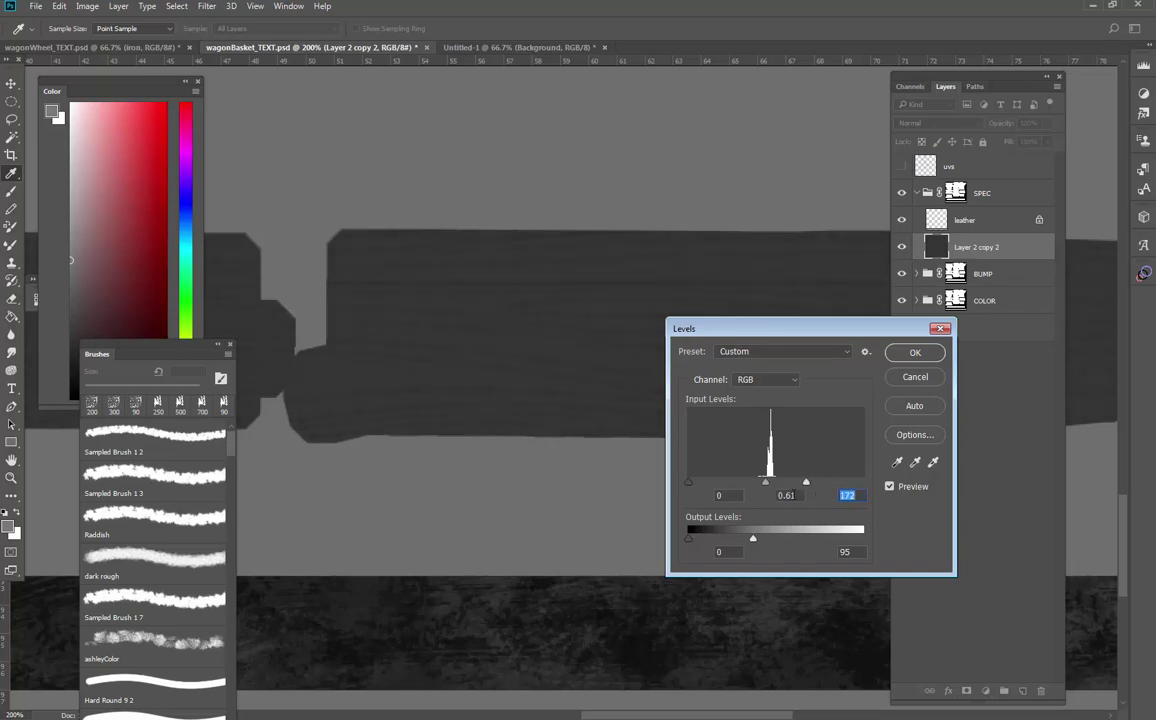
left_click(726, 495)
left_click(845, 551)
key("Return")
key("z")
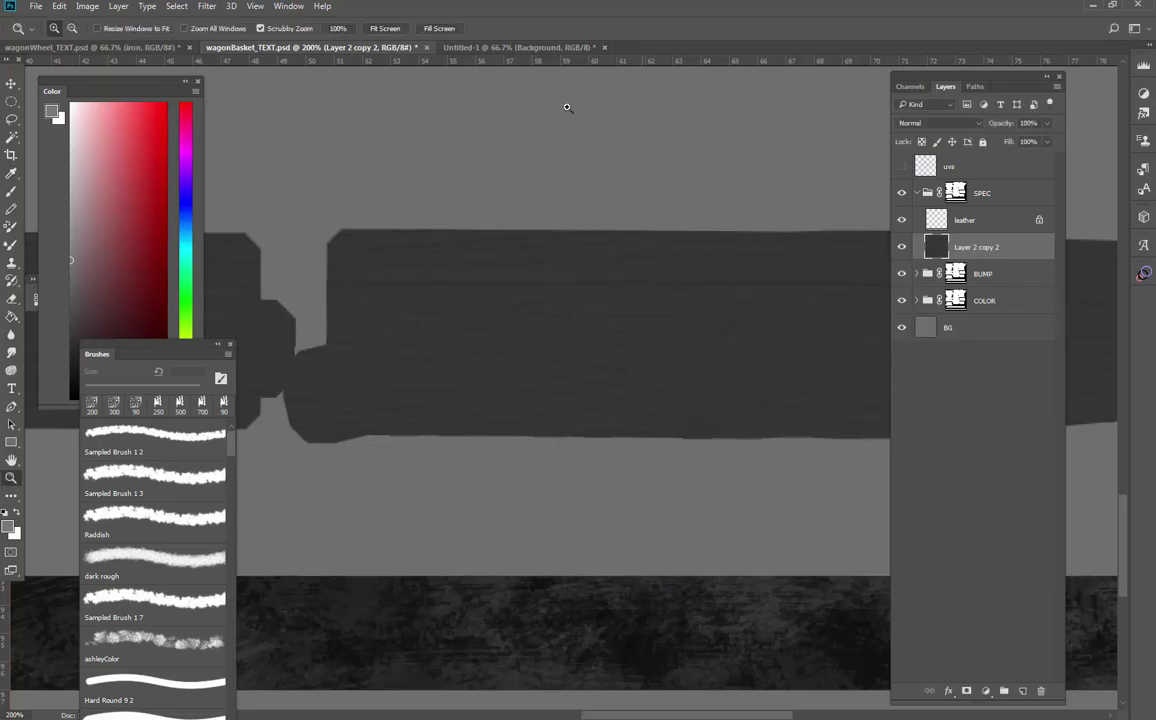
- Darken the wood layer of wagonWheel_TEXT.psd with Levels, using a midtone of 0.70, white input of 162 and white output of 97
left_click(118, 47)
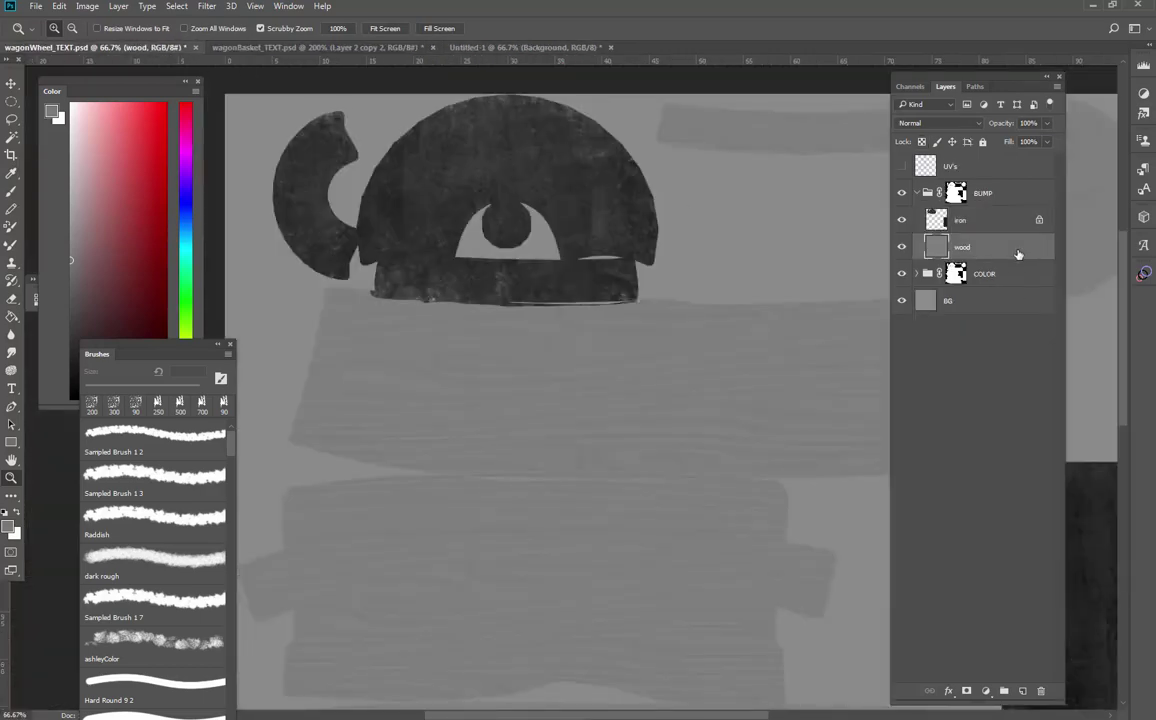
key("ctrl+l")
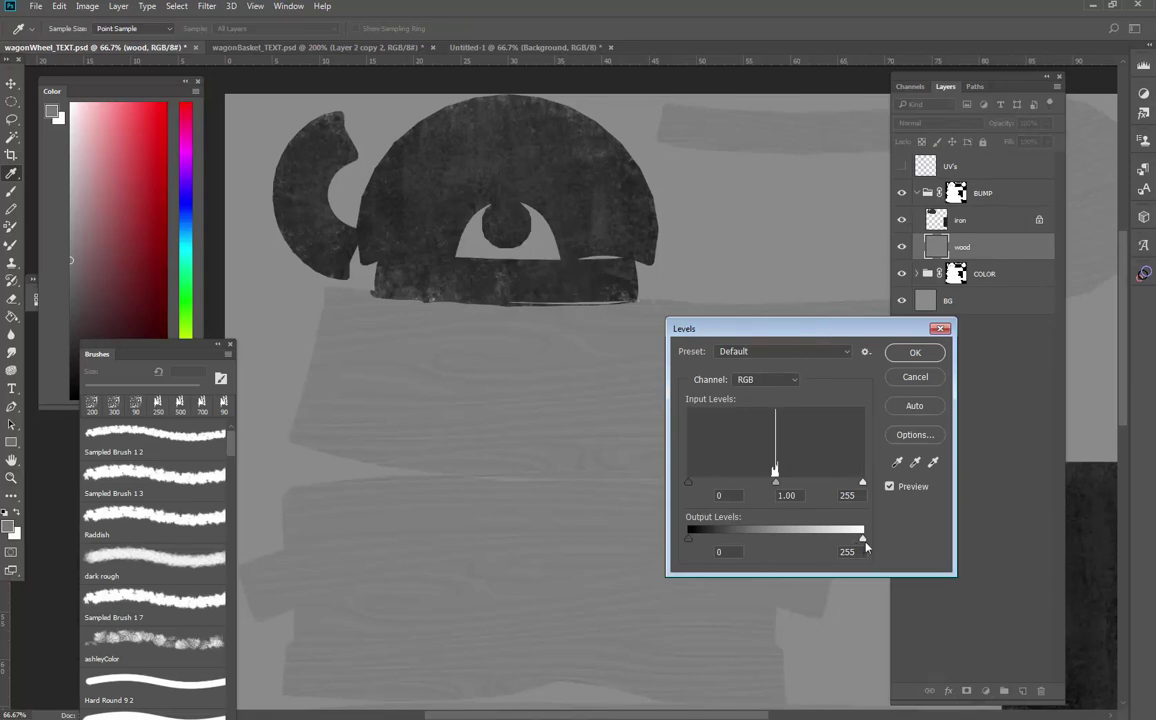
left_click_drag(863, 538, 756, 535)
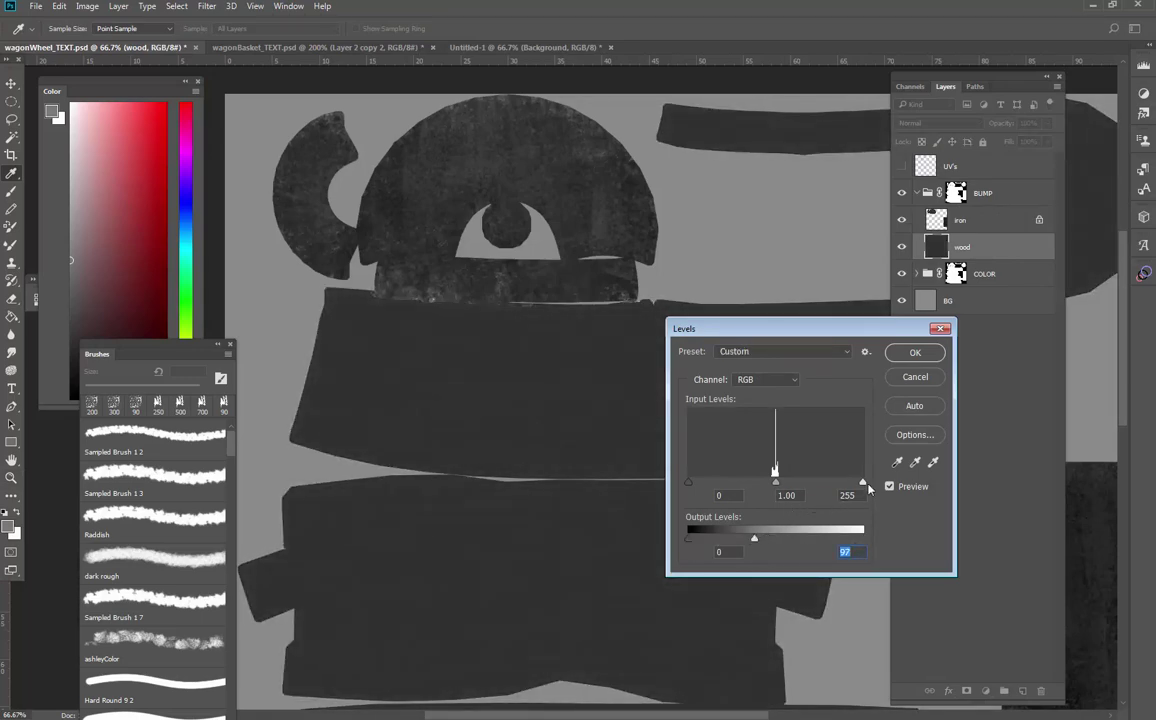
left_click_drag(864, 484, 756, 486)
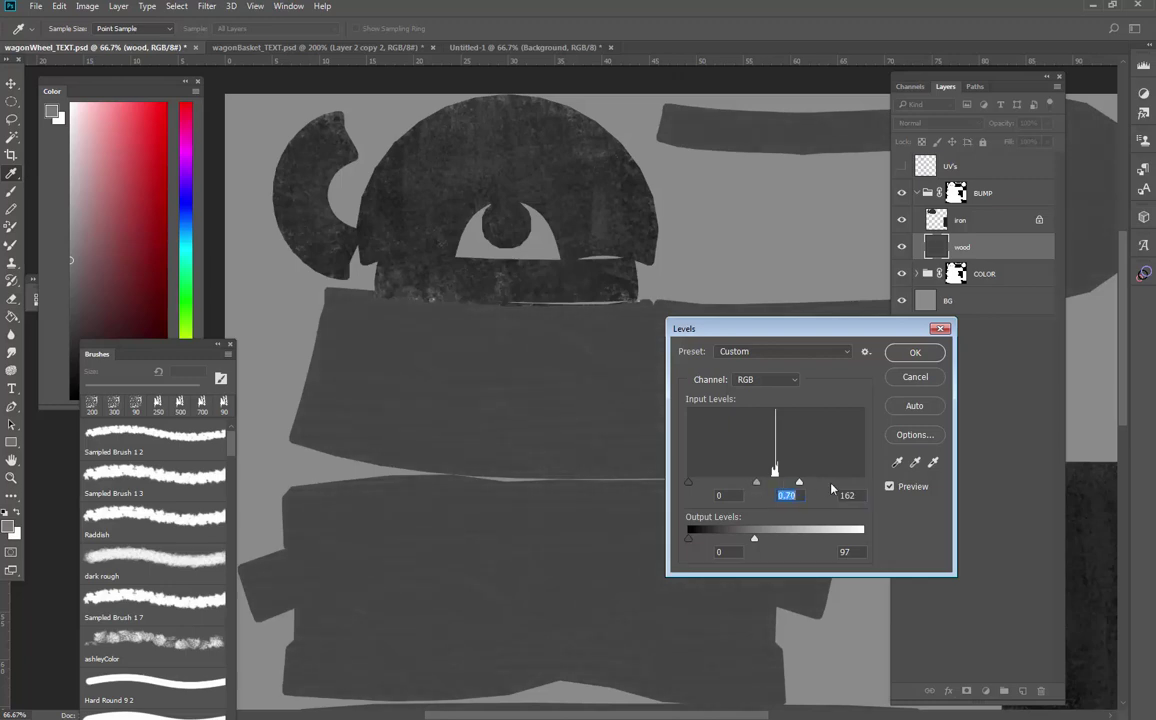
left_click(741, 552)
left_click(915, 355)
key("z")
- Compare against wagonBasket_TEXT.psd and darken the wheel's wood layer further with Levels, lowering the white output level to about 157
left_click(212, 47)
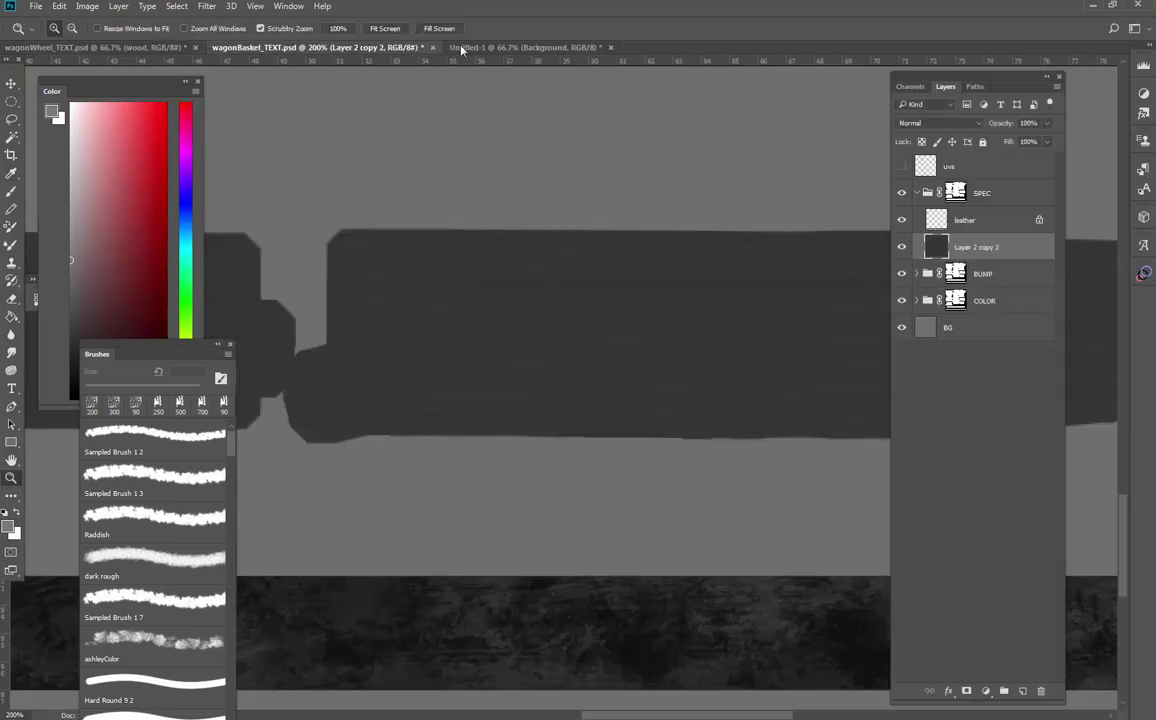
left_click(120, 47)
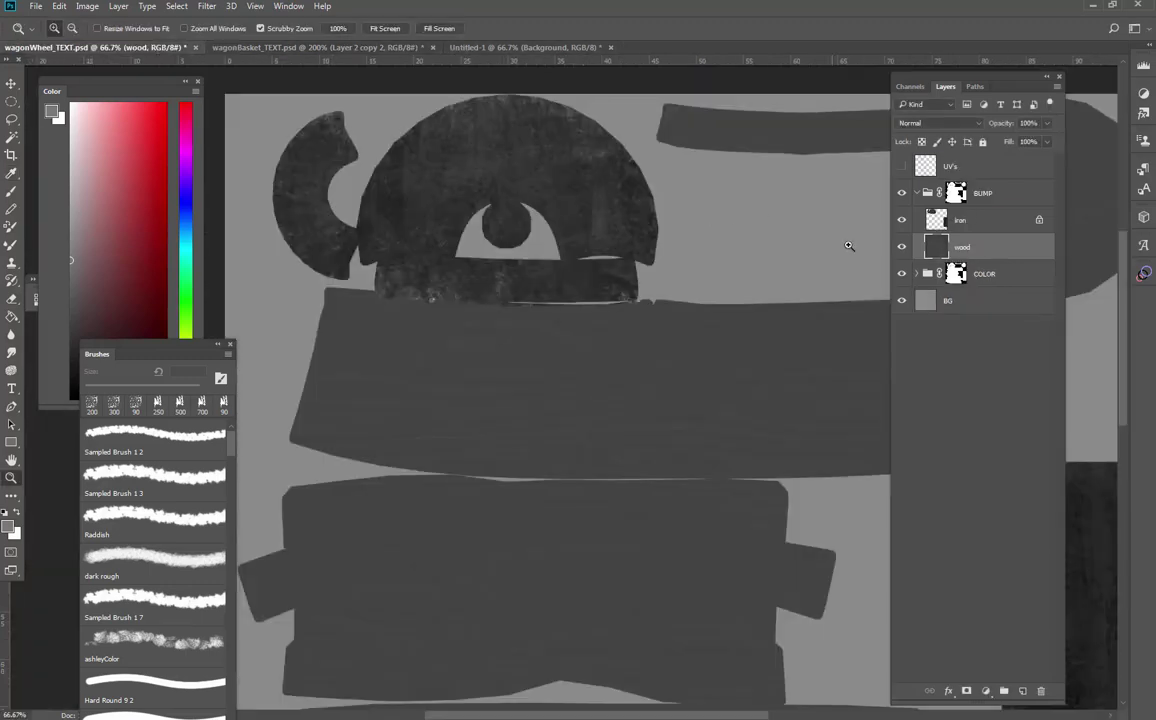
key("ctrl+l")
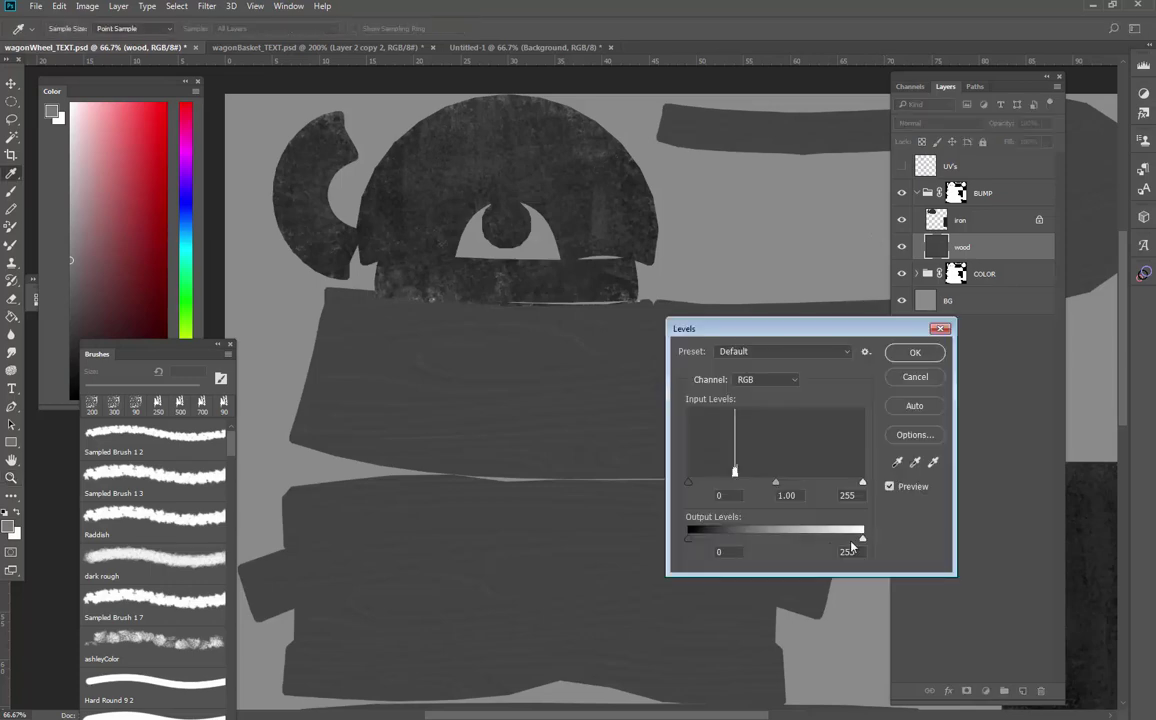
left_click_drag(861, 539, 783, 551)
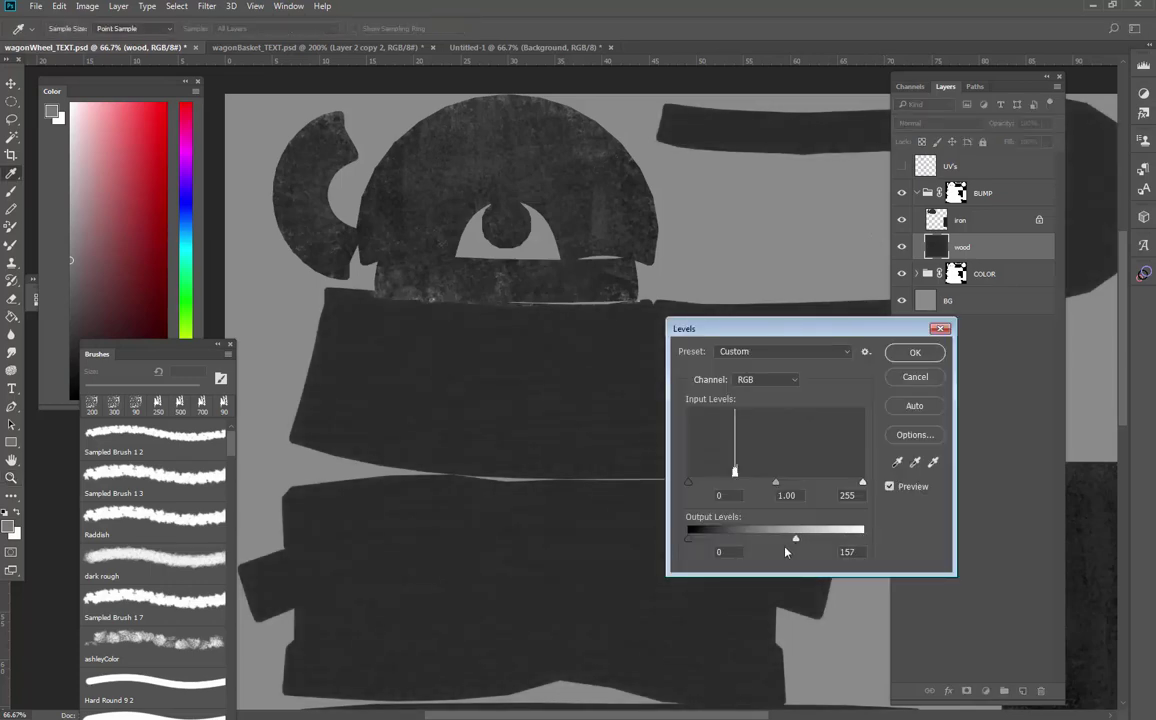
left_click(914, 353)
key("z")
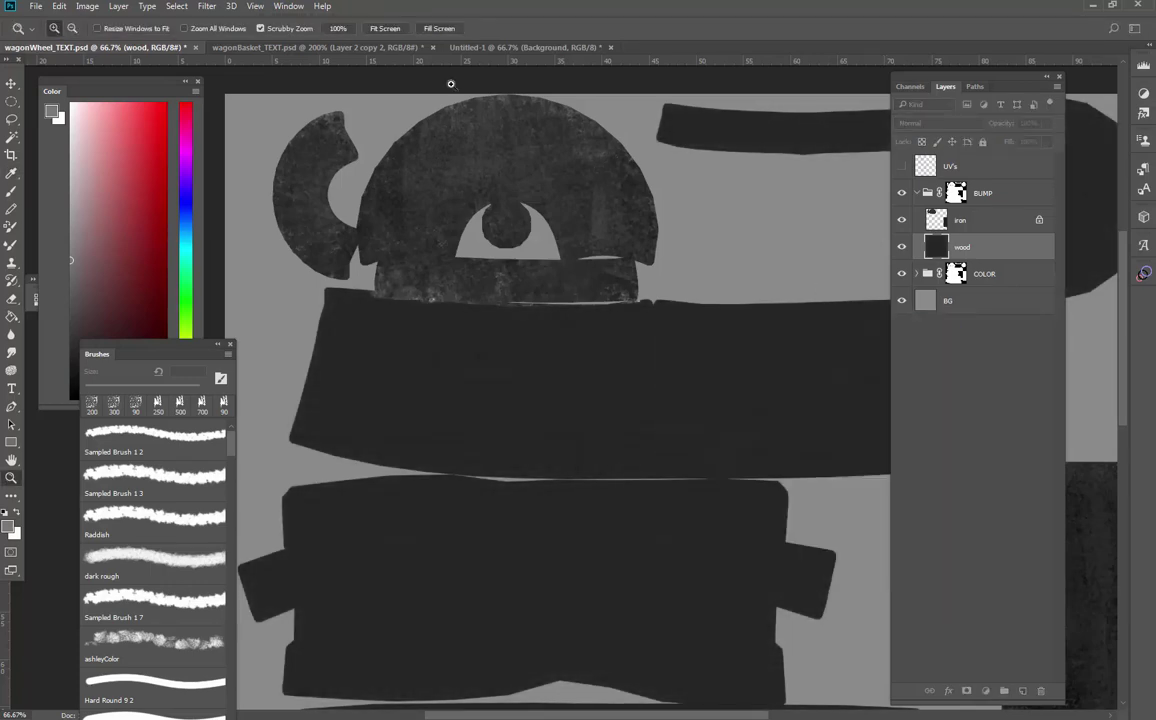
- Slightly darken Layer 2 copy 2 in wagonBasket_TEXT.psd by lowering its white output level with Levels
key("ctrl+Tab")
key("ctrl+l")
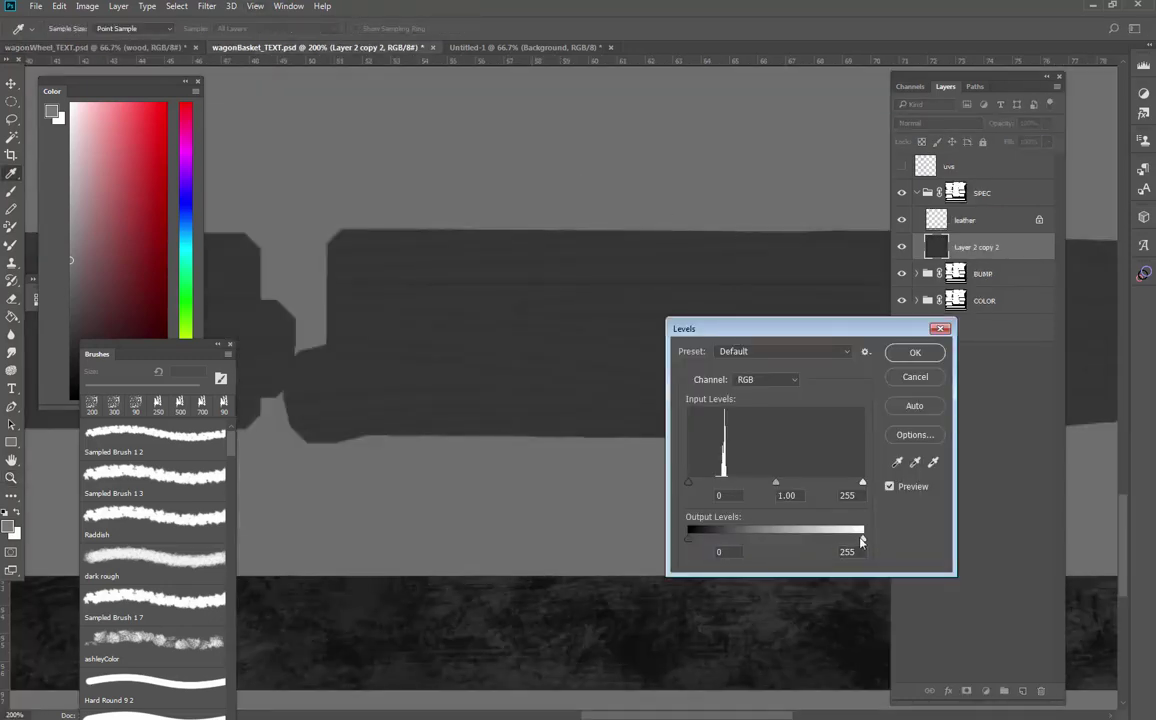
left_click_drag(862, 541, 835, 542)
left_click(935, 354)
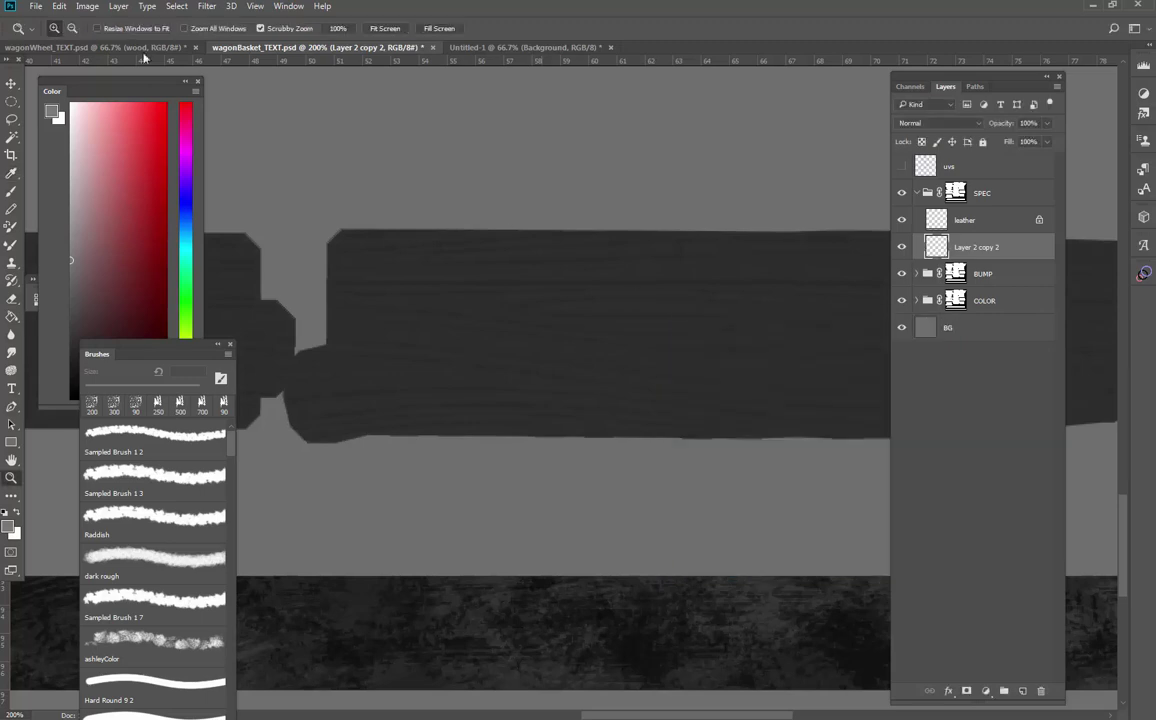
- Undo the wood layer's darkening in wagonWheel_TEXT.psd and duplicate the BUMP group as a new group named SPEC
left_click(105, 46)
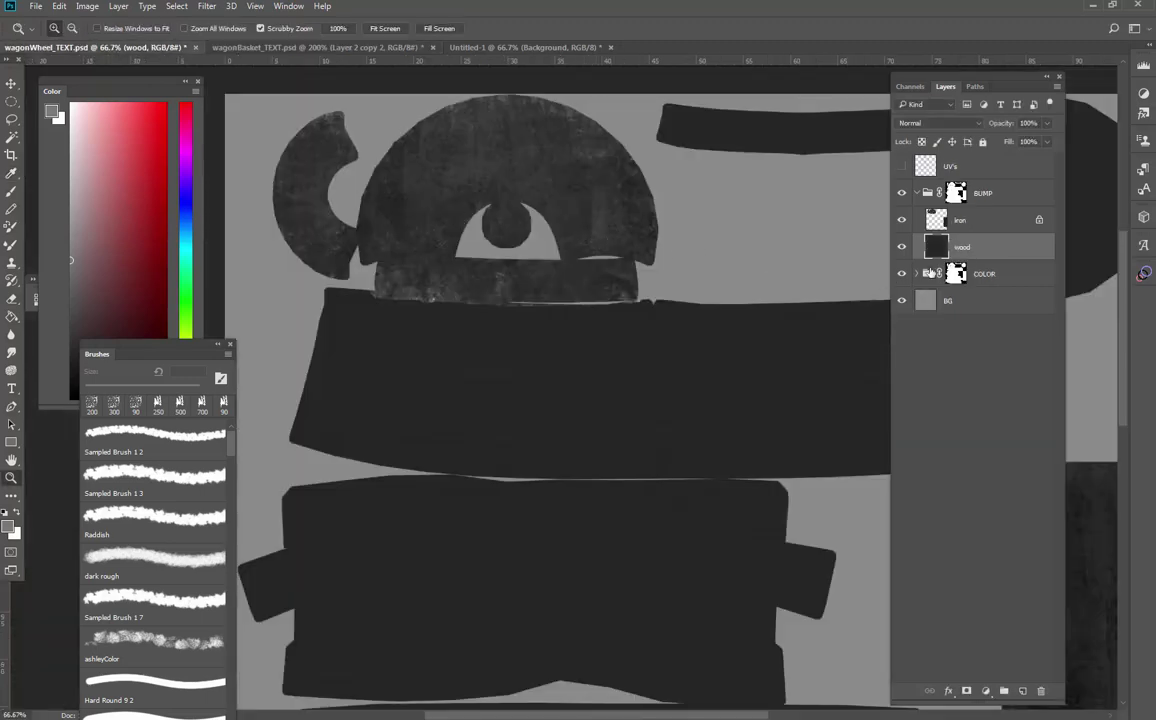
left_click(945, 220)
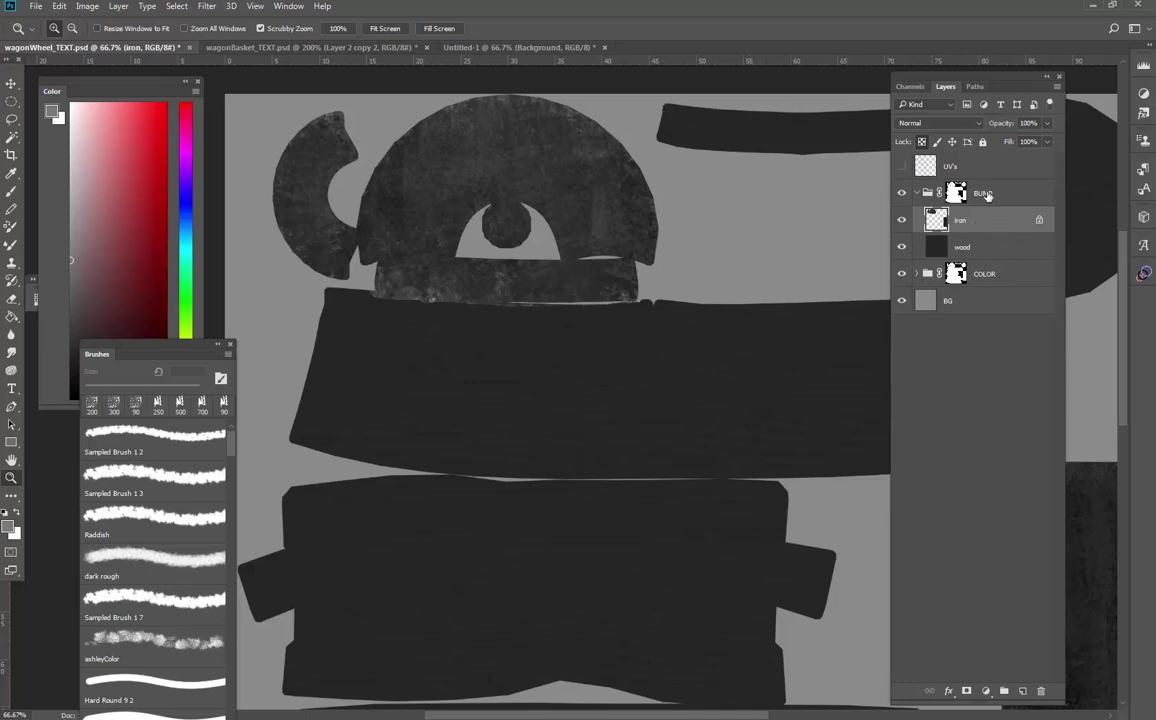
left_click(985, 200)
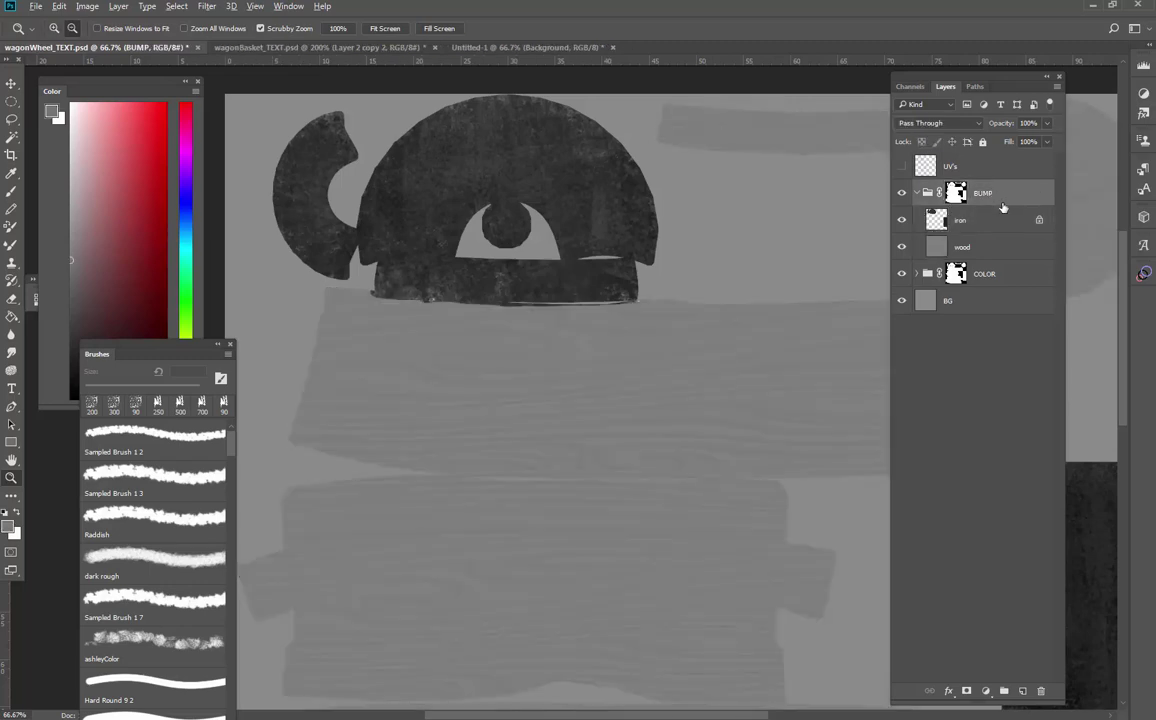
left_click_drag(1003, 207, 1022, 690)
double_click(993, 196)
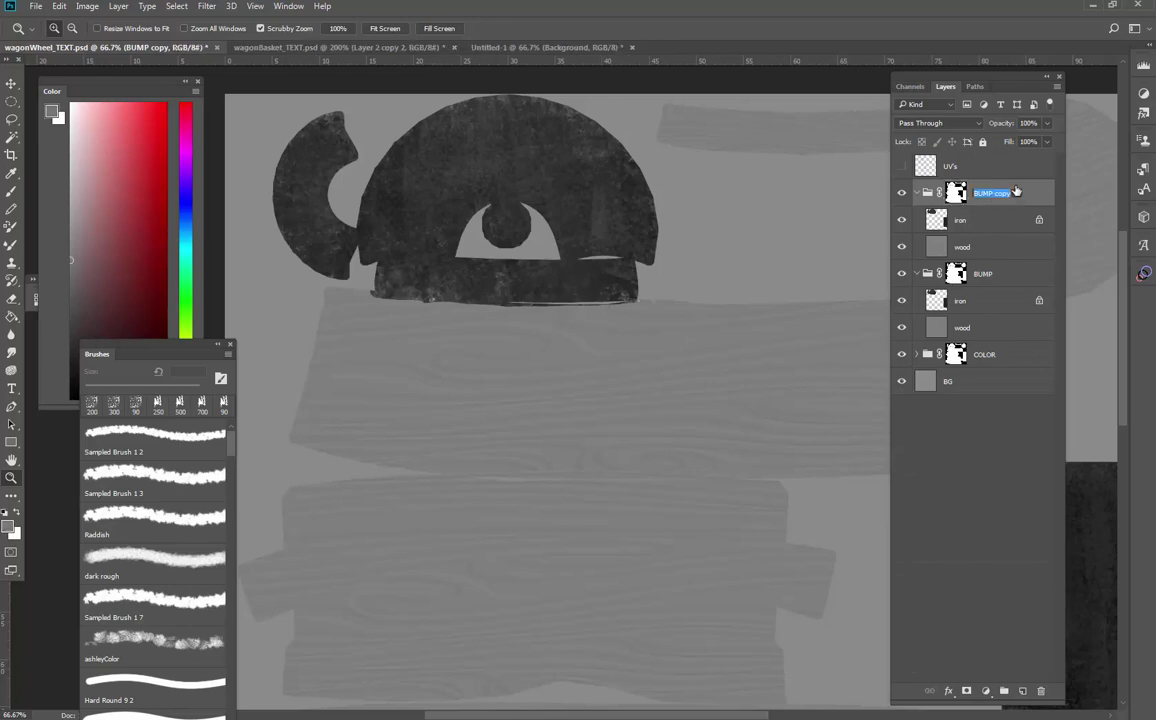
type("SPEC")
key("Return")
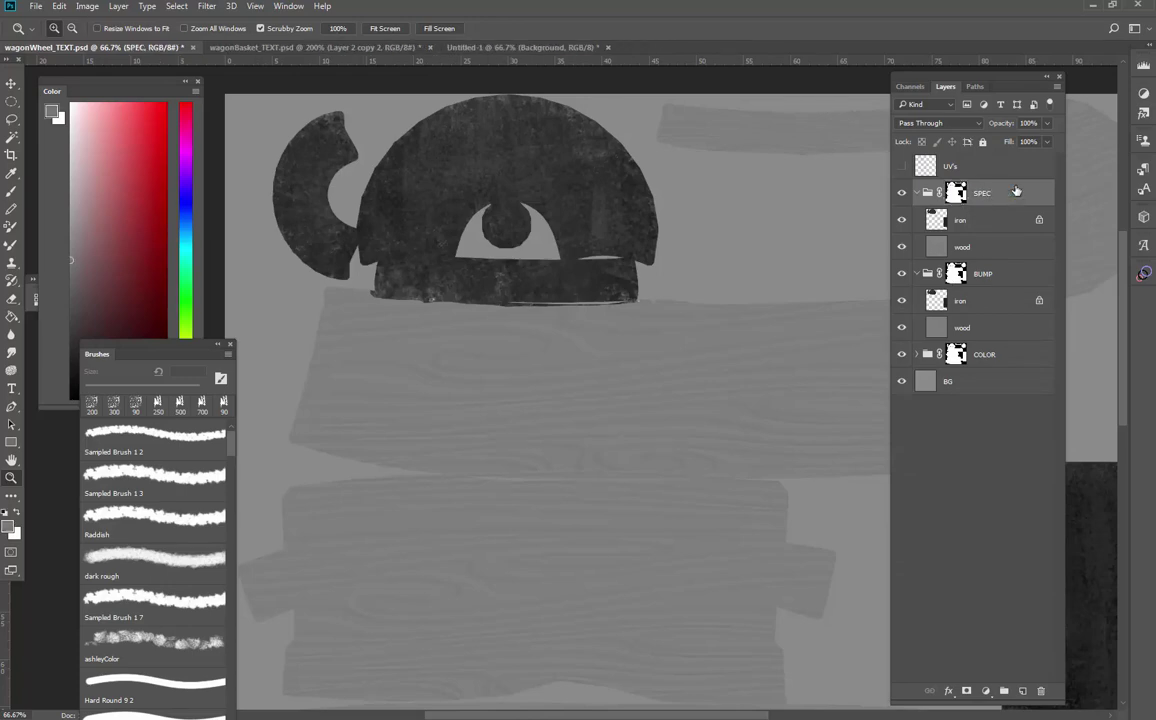
- Darken the SPEC group's wood layer with Levels, using a black input of 63, white input of 201 and white output of 66
left_click(950, 252)
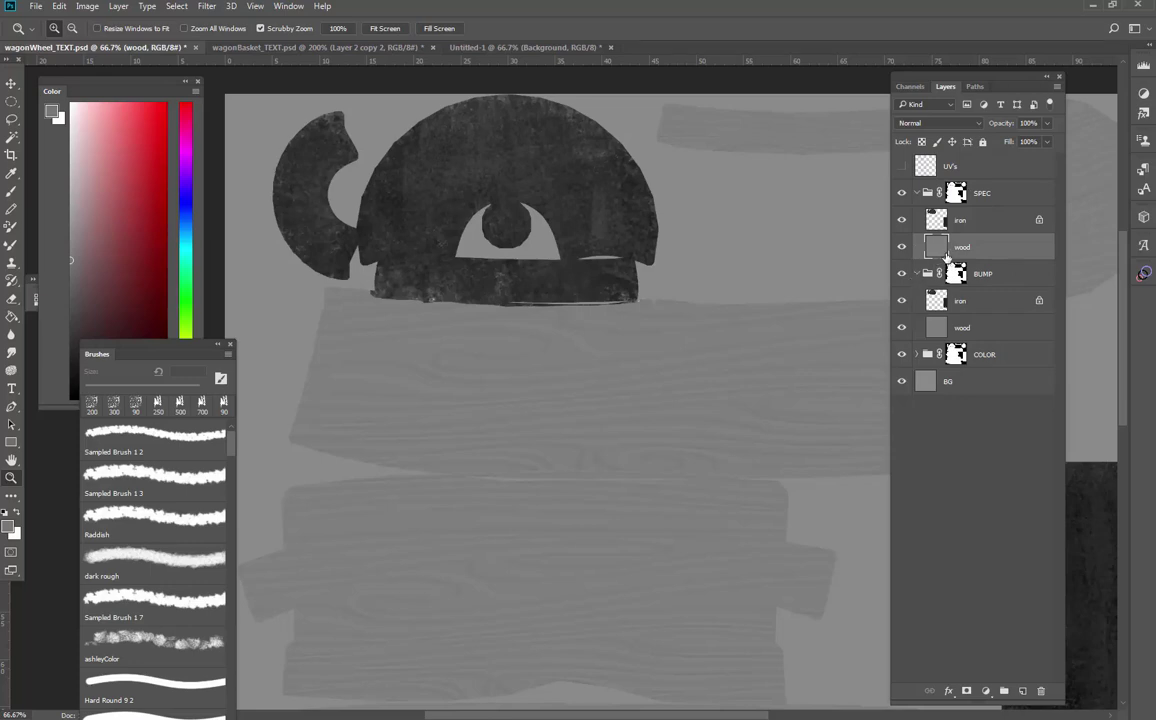
key("ctrl+l")
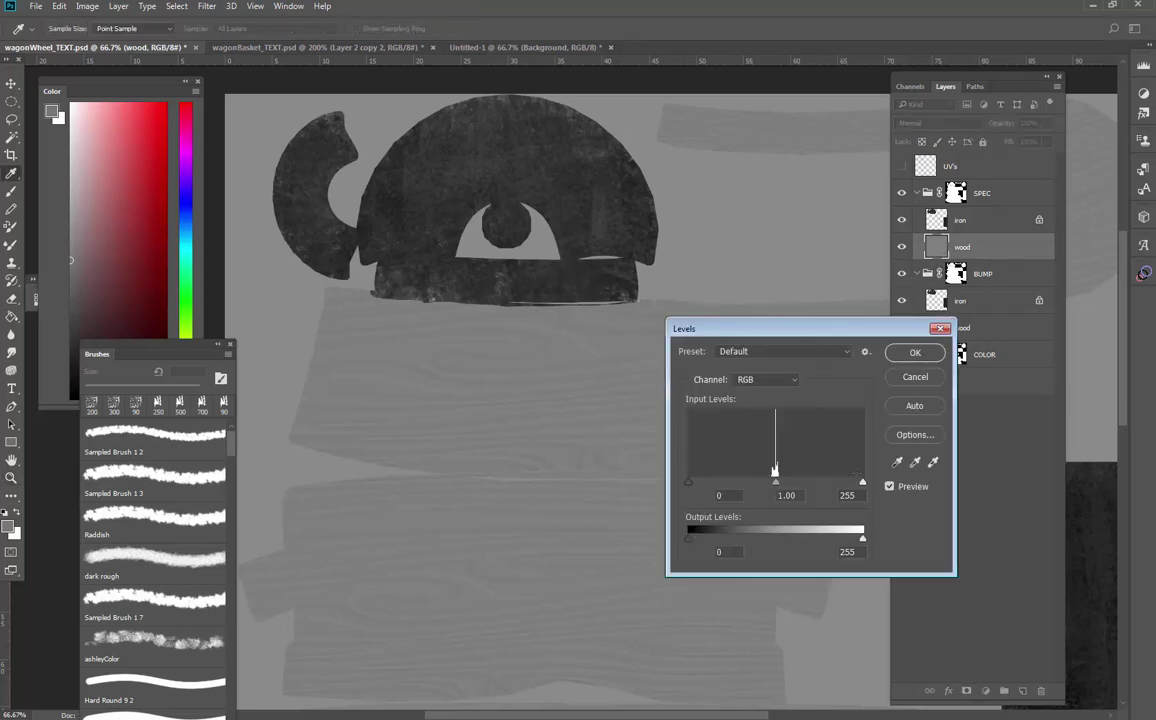
left_click_drag(863, 482, 825, 482)
left_click_drag(688, 483, 724, 483)
left_click_drag(863, 539, 733, 537)
mouse_move(729, 490)
left_mouse_down()
mouse_move(742, 490)
mouse_move(730, 492)
left_mouse_up()
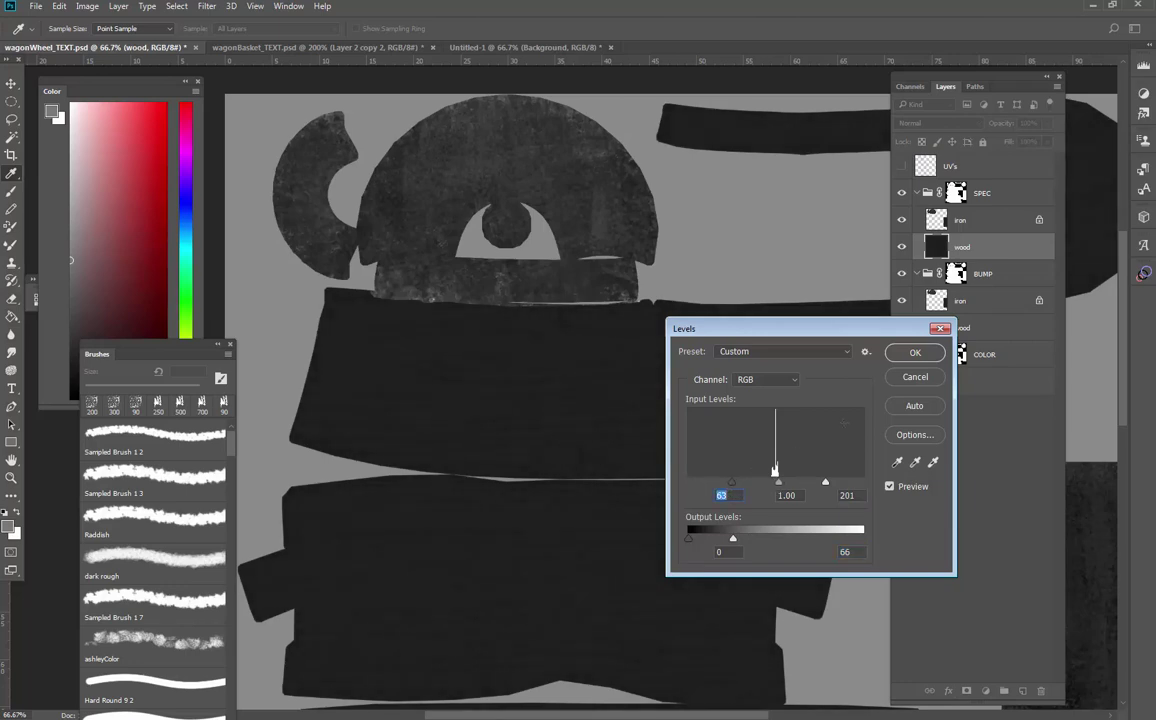
left_click(937, 350)
- Increase the contrast of the SPEC group's iron layer with Levels, using a midtone of 0.50 and a white input of 136
left_click(980, 222)
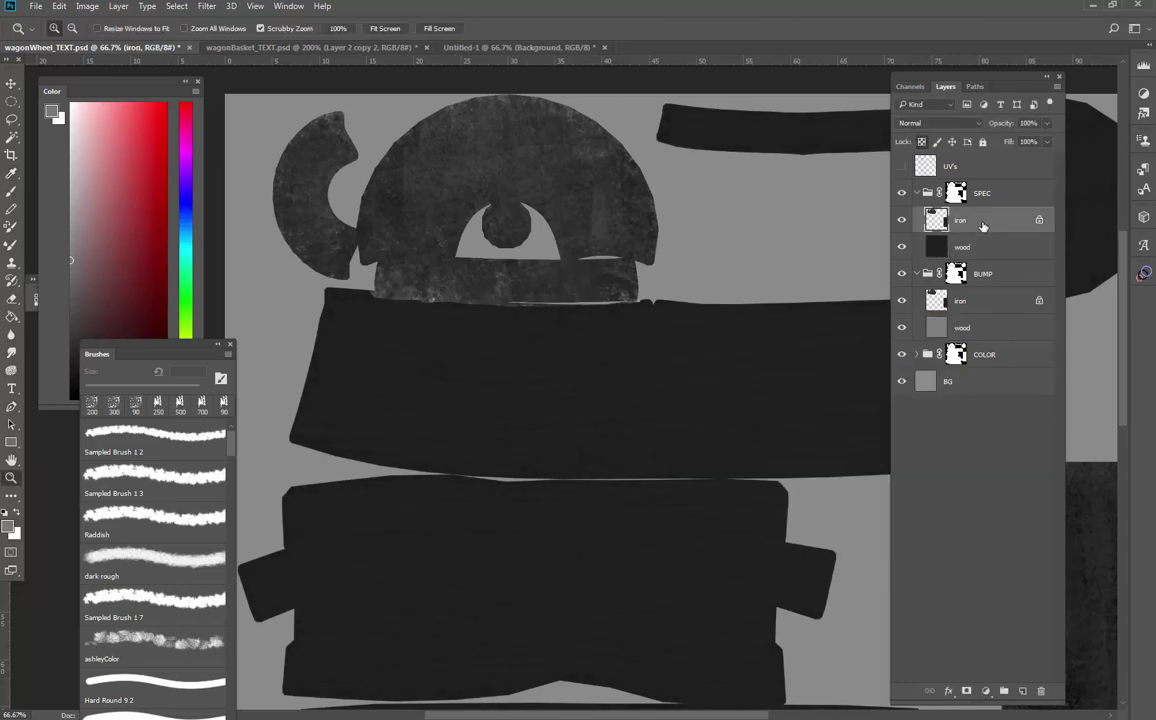
key("ctrl+l")
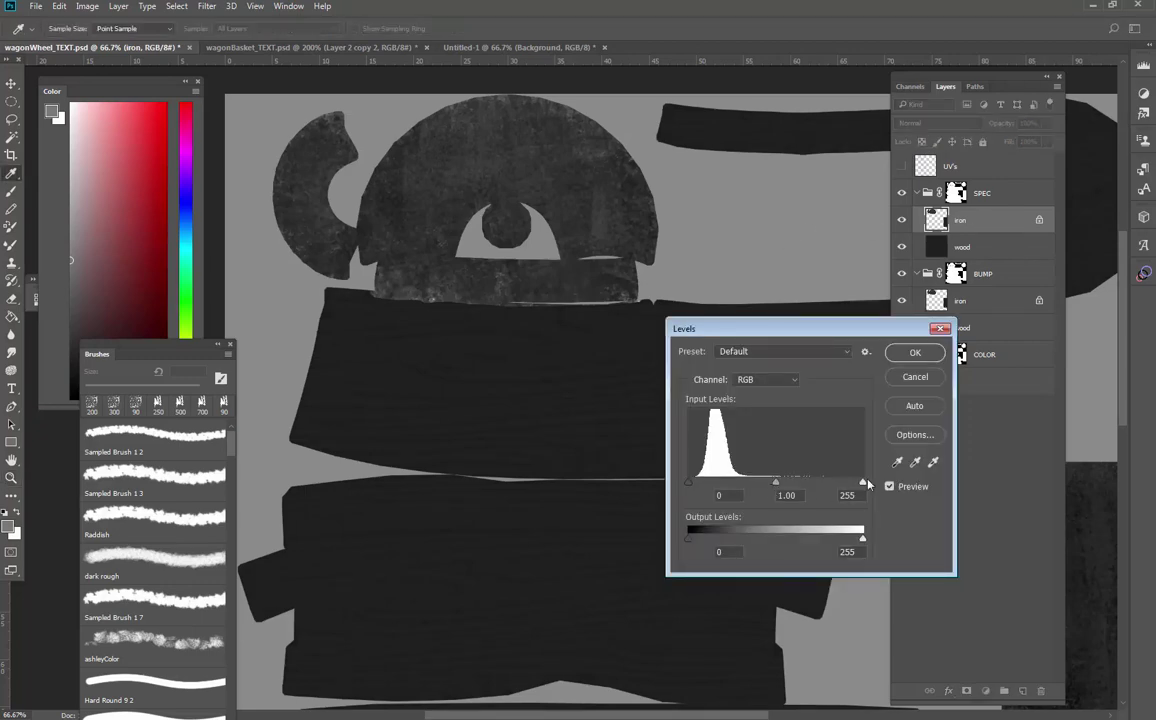
left_click_drag(863, 482, 778, 482)
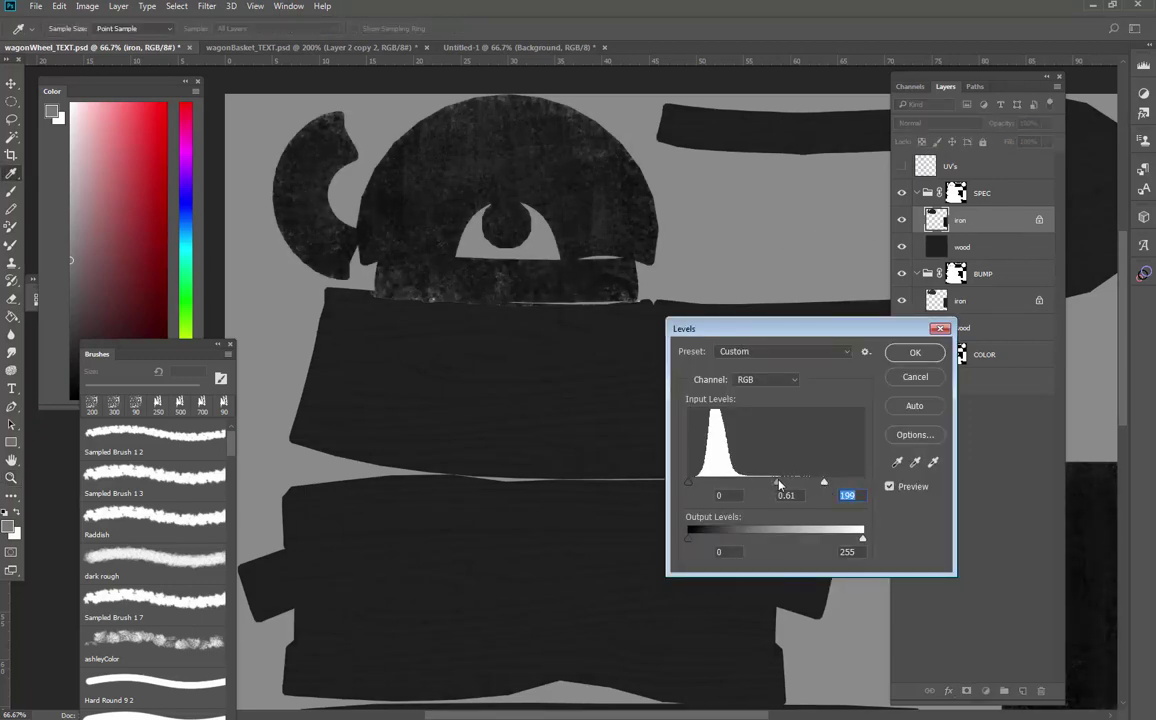
left_click(778, 483)
key("Up")
key("Up")
key("Up")
key("Up")
key("Up")
key("Up")
key("Up")
key("Up")
key("Up")
key("Up")
key("Up")
key("Up")
key("Up")
key("Up")
key("Up")
key("Up")
key("Up")
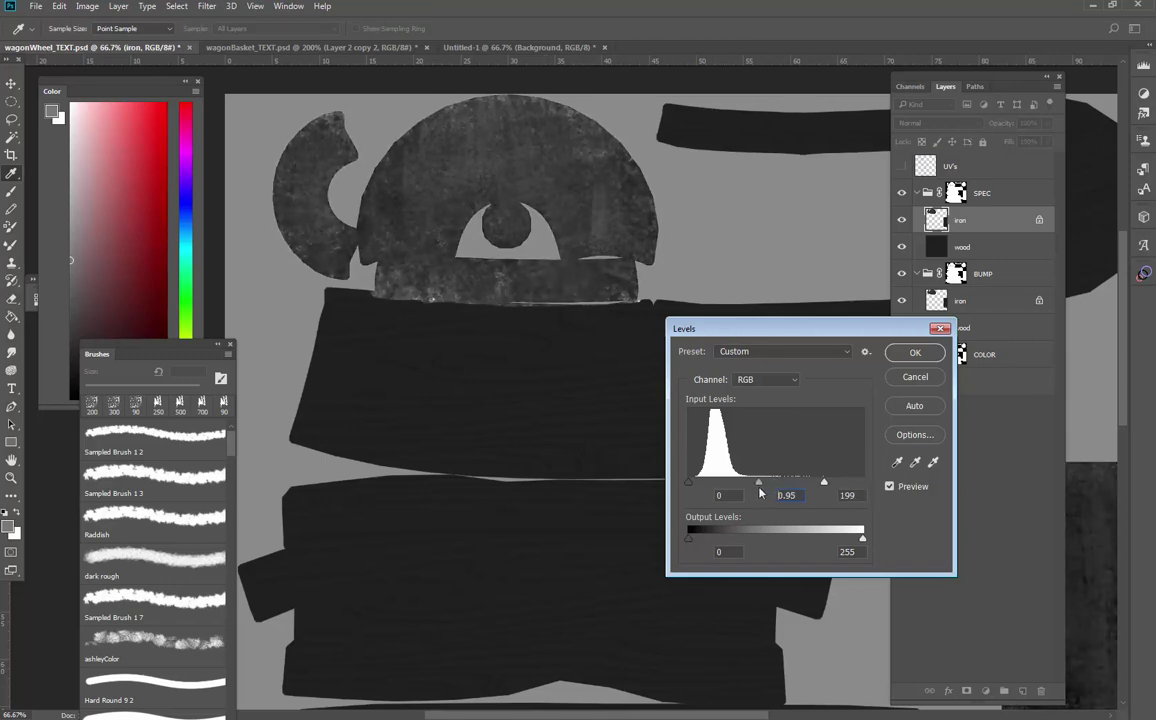
left_click_drag(823, 482, 755, 484)
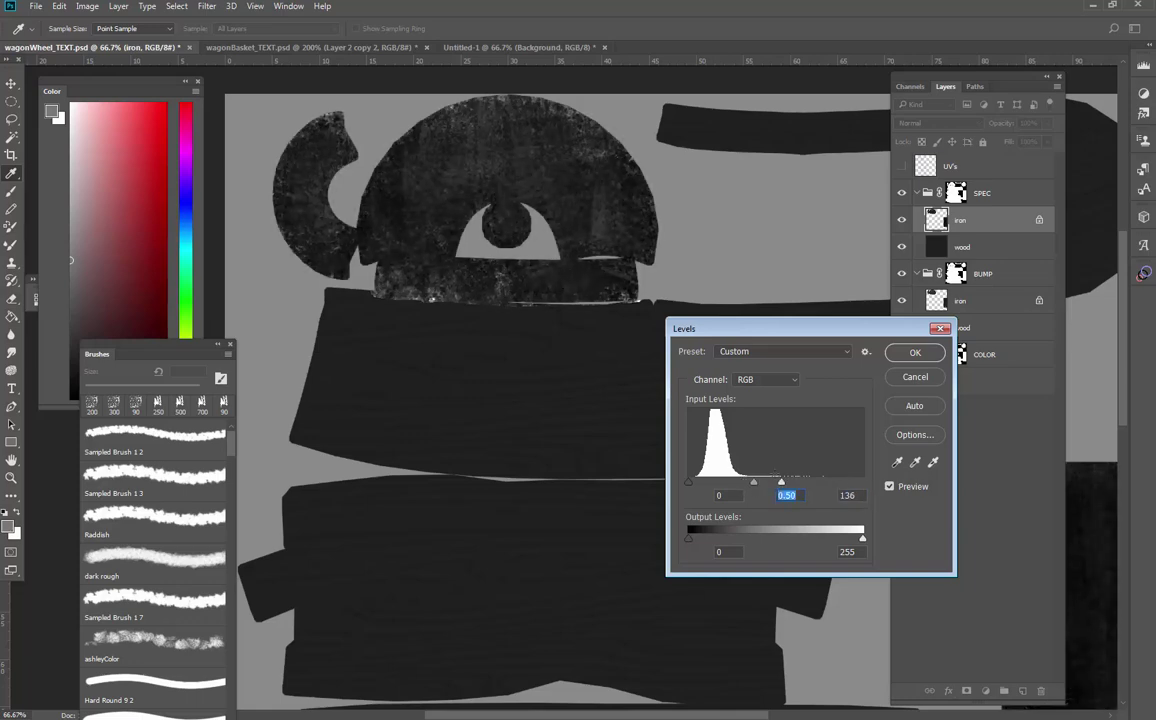
left_click(910, 358)
key("z")
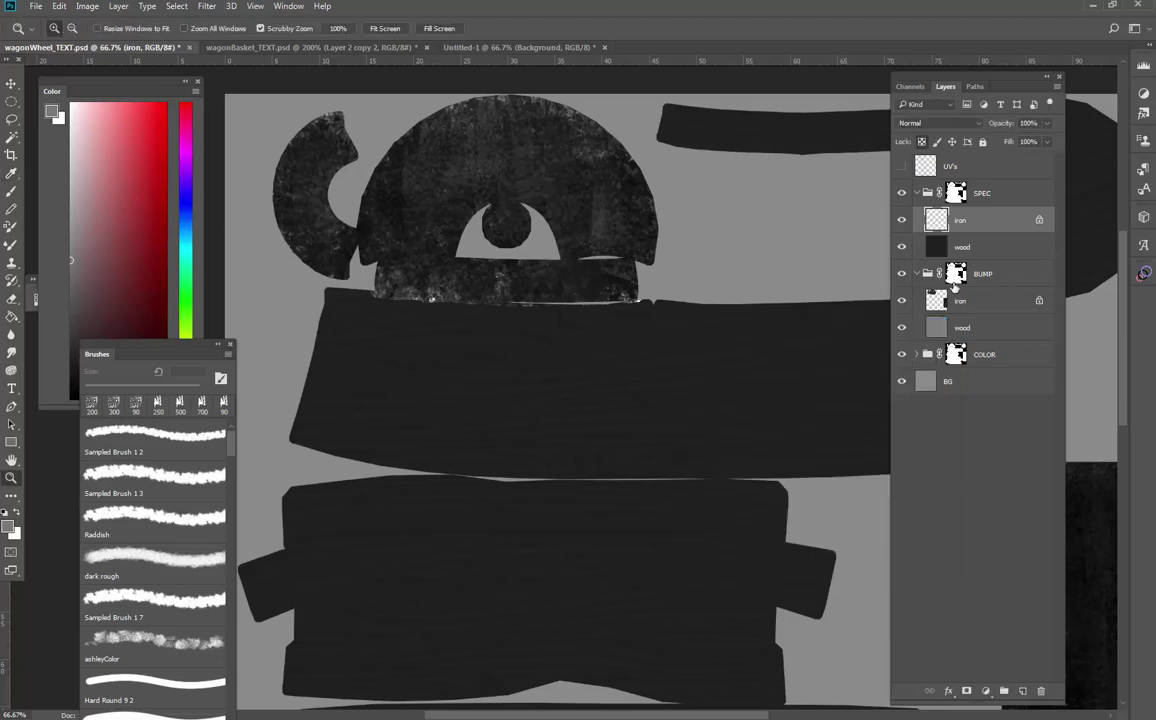
- Save the wheel's specular map as wagonWheel_SPEC.jpg in the TEXTURES folder, in JPEG format at quality 12
key("ctrl+shift+s")
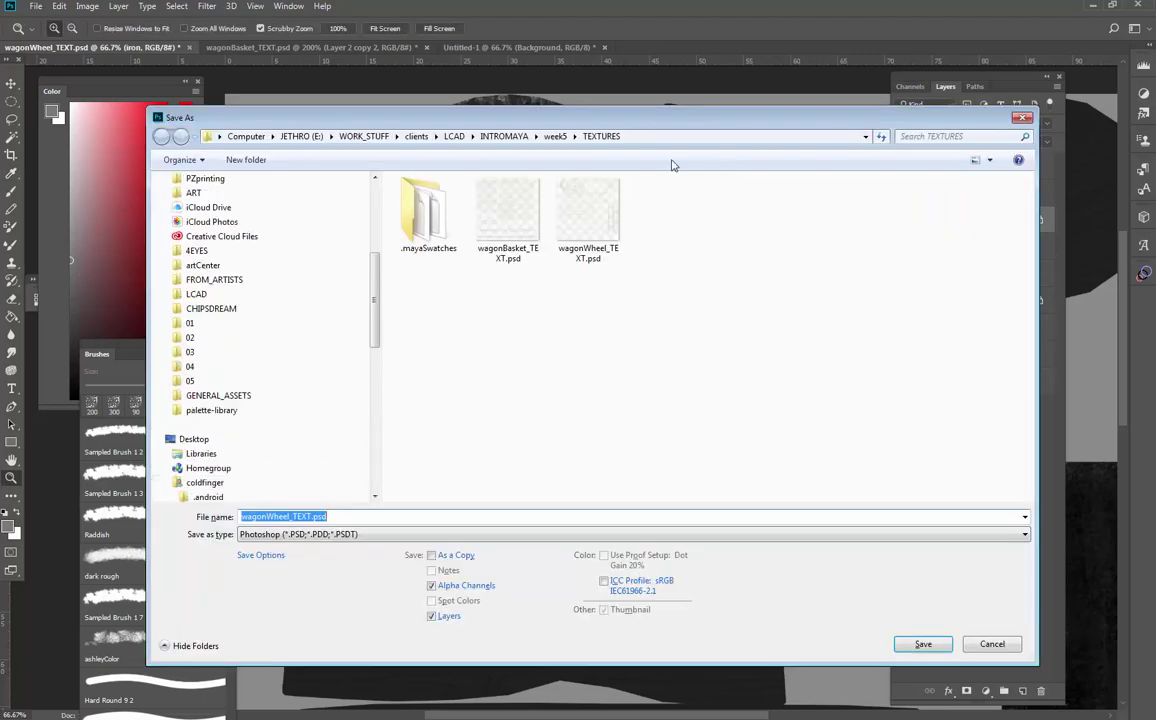
left_click(366, 535)
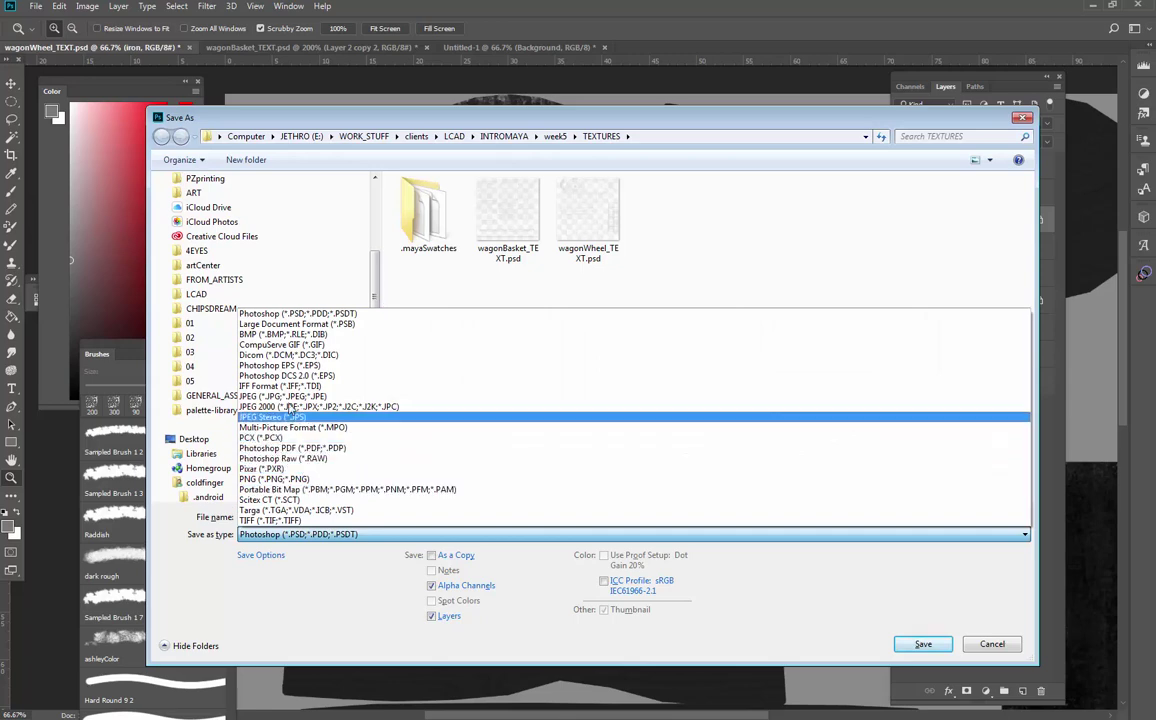
left_click(325, 370)
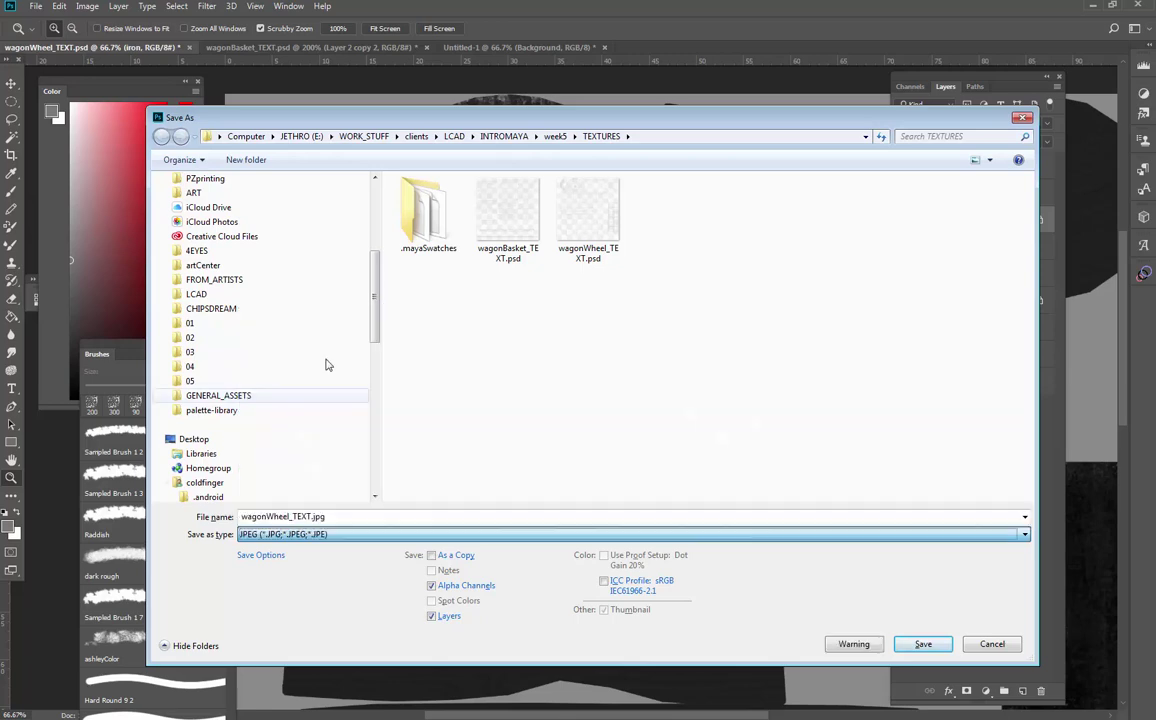
double_click(318, 517)
left_click_drag(311, 517, 298, 517)
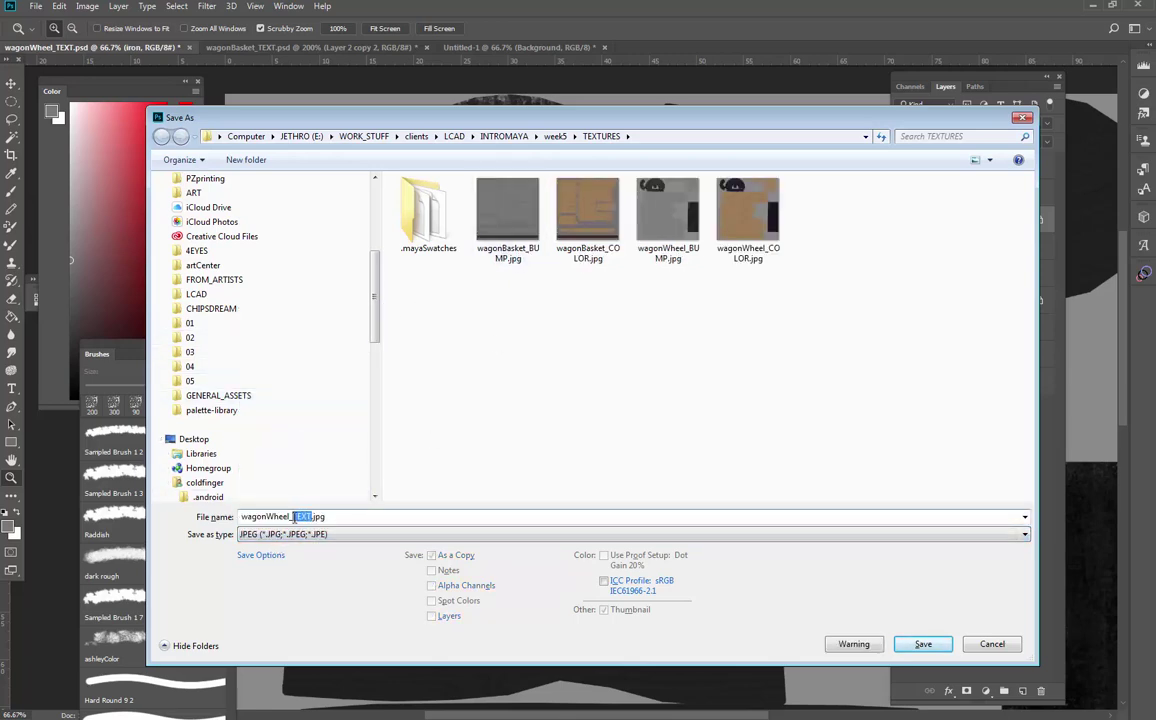
type("SPEC")
left_click(921, 643)
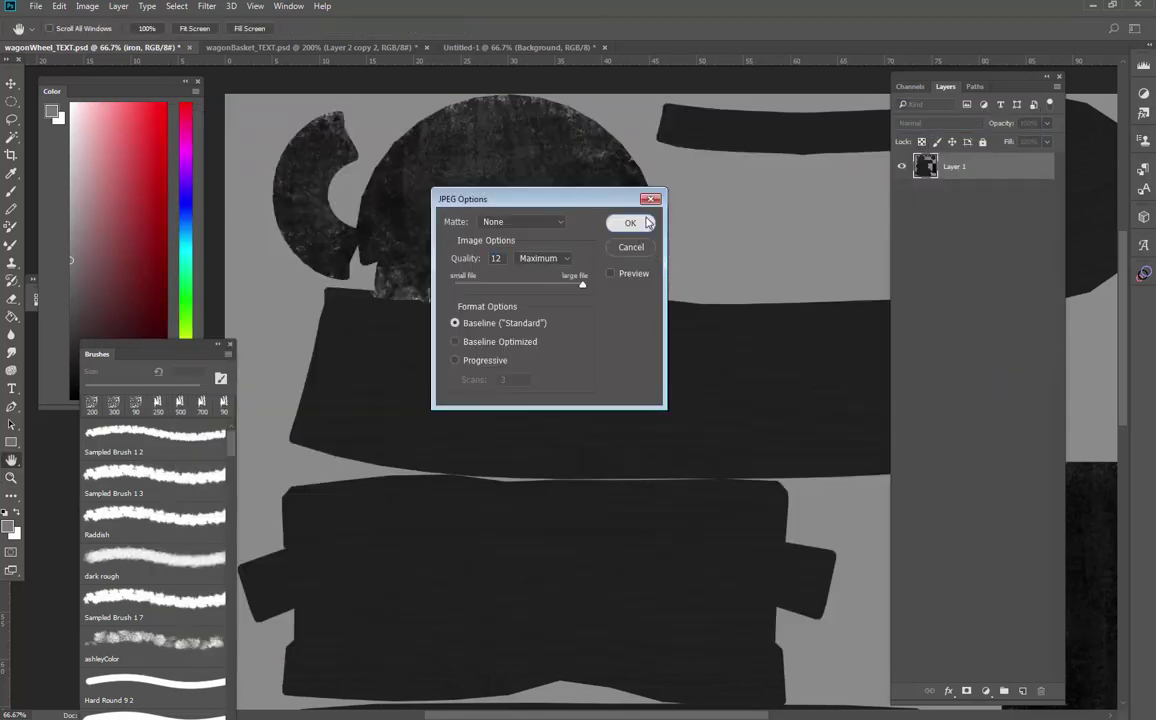
left_click(630, 222)
- Save the specular map of wagonBasket_TEXT.psd as wagonBasket_SPEC.jpg in the TEXTURES folder, in JPEG format at quality 12
left_click(330, 47)
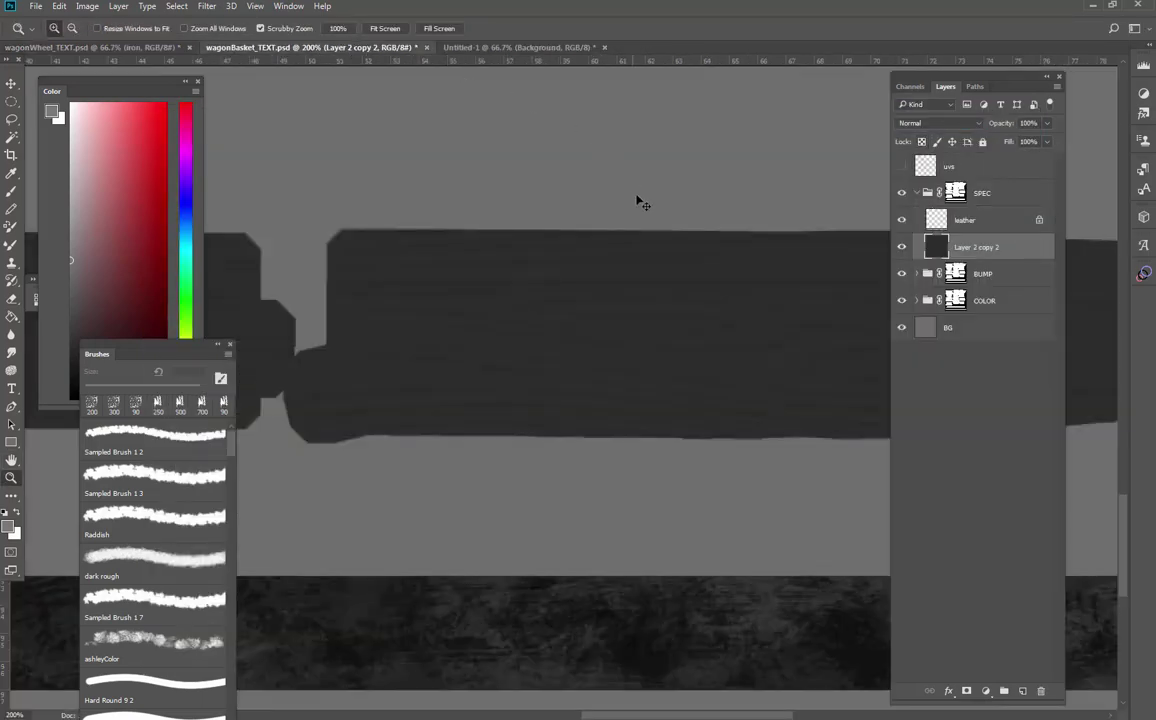
key("ctrl+shift+s")
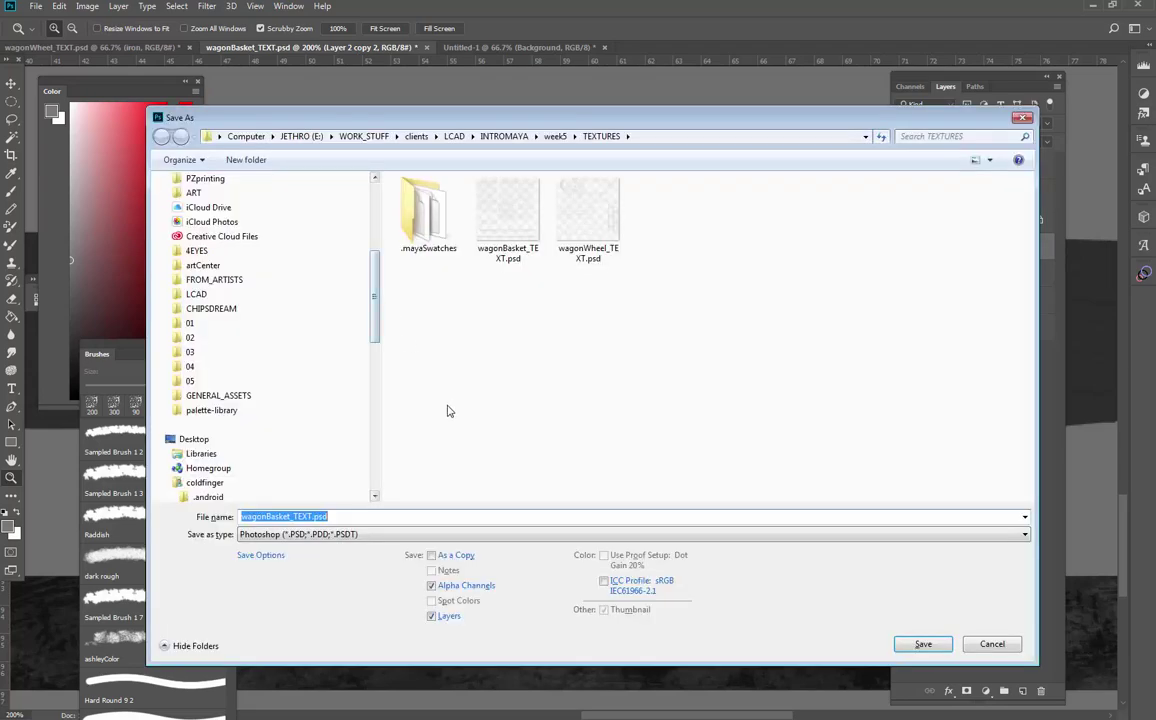
left_click(392, 533)
left_click(276, 397)
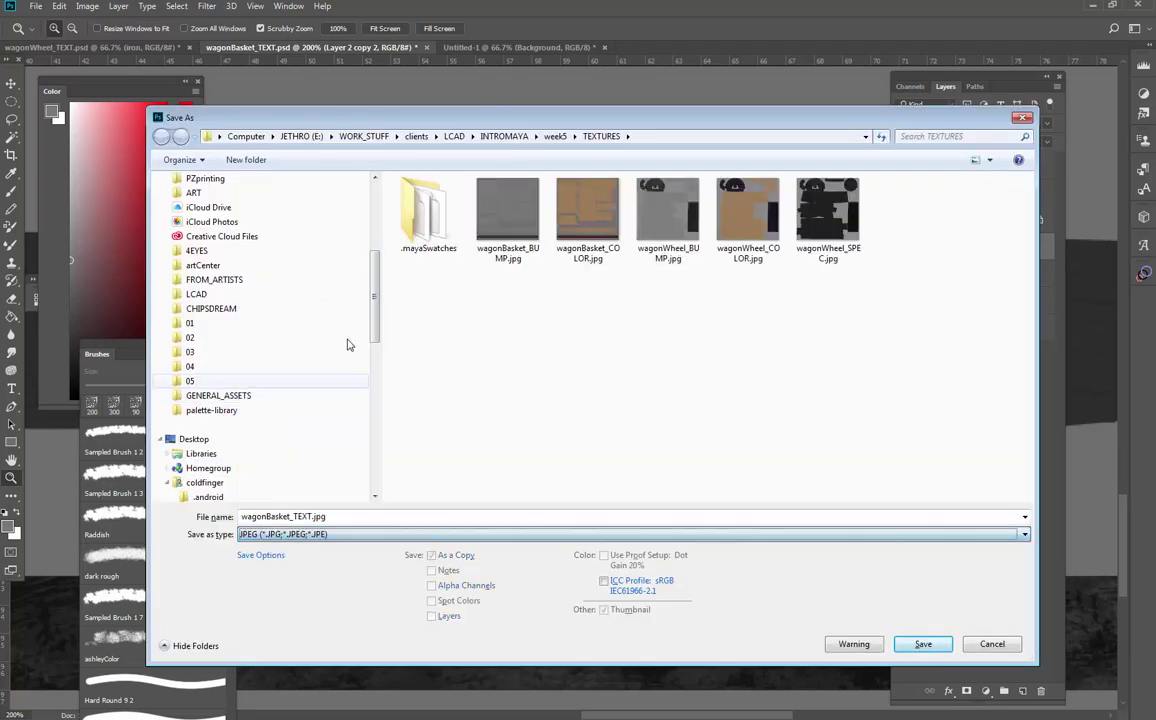
double_click(288, 516)
left_click(300, 516)
left_click(291, 517, "shift")
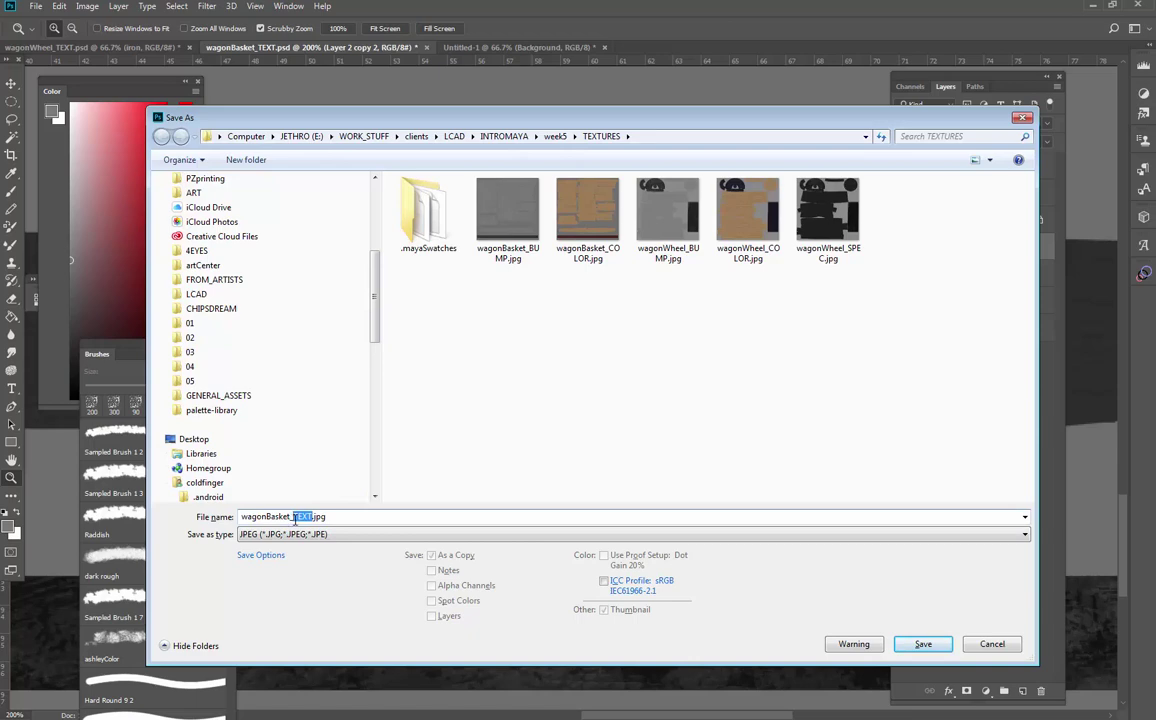
type("SPEC")
left_click(923, 644)
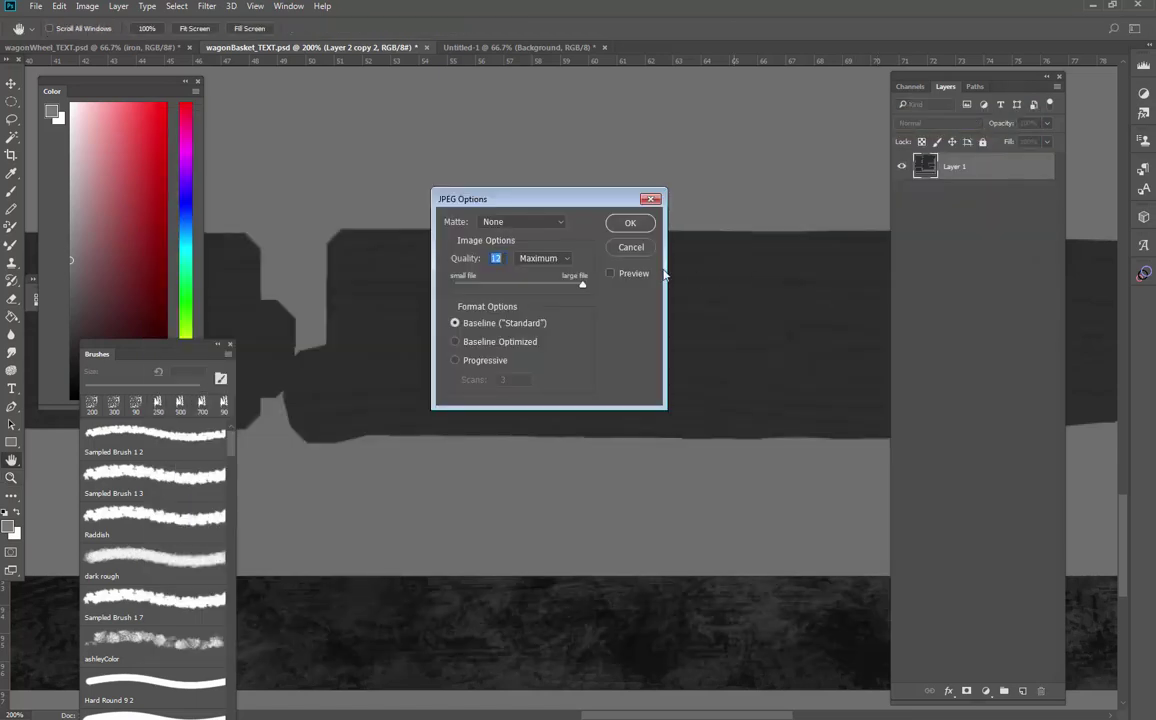
left_click(630, 222)
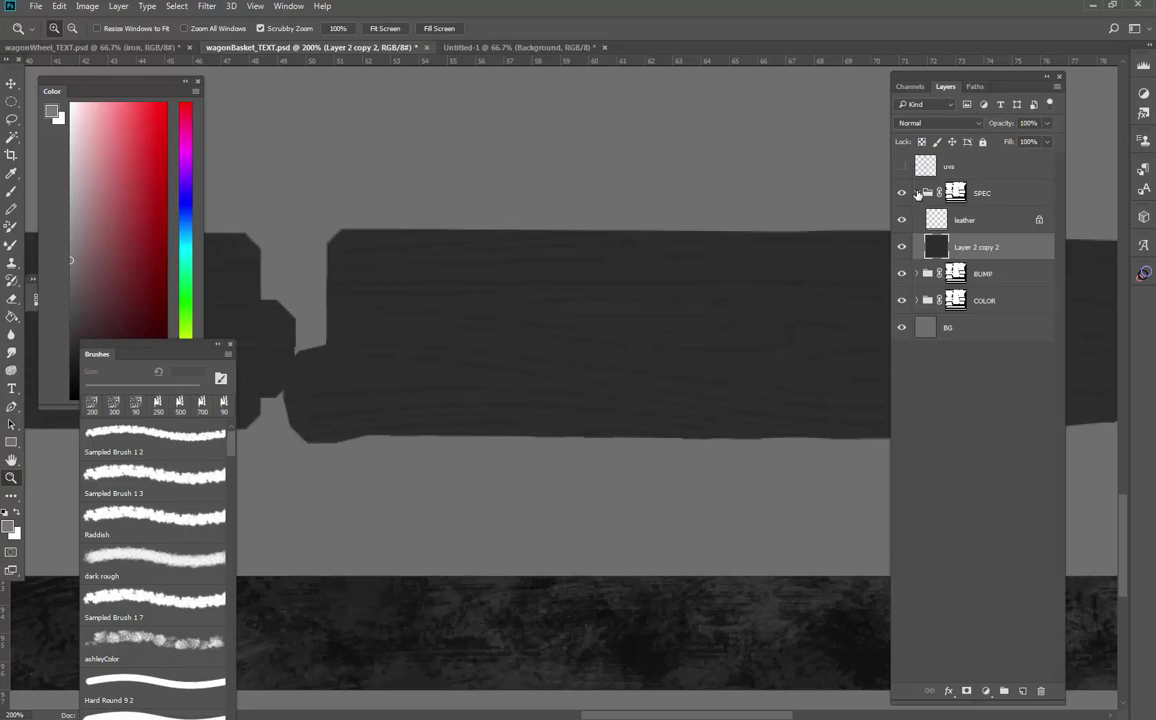
- Collapse the SPEC group in wagonBasket_TEXT.psd, check the map against the uvs layer, and save the document
left_click(917, 193)
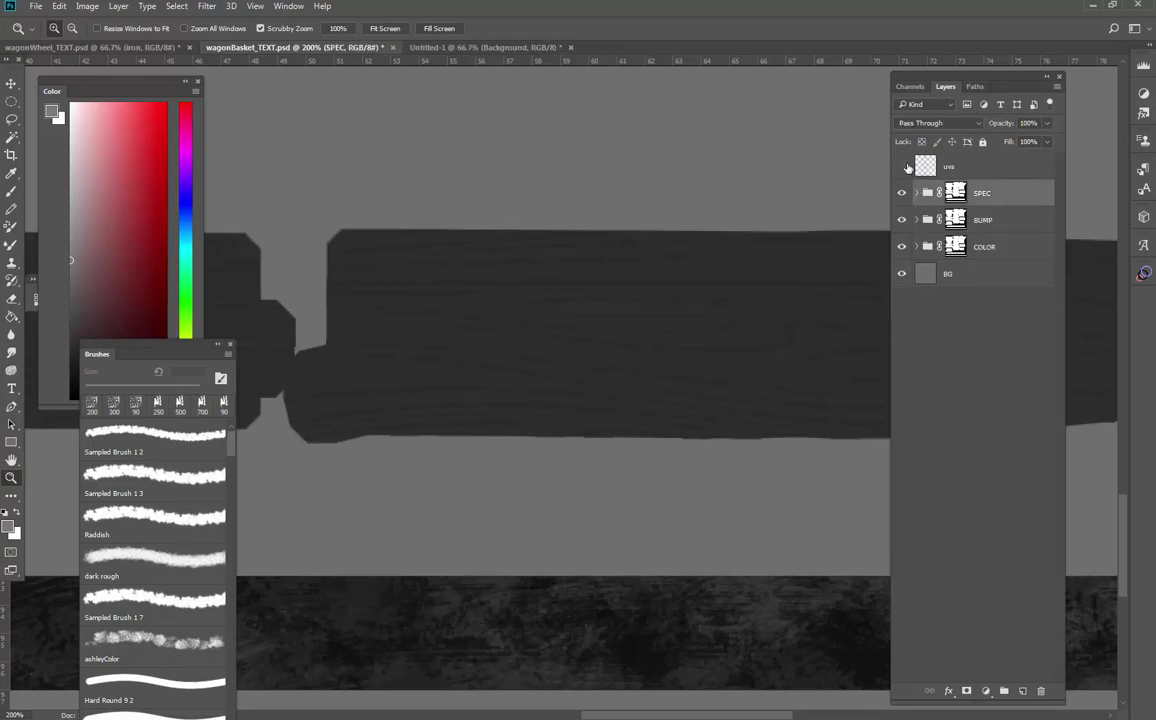
left_click(903, 167)
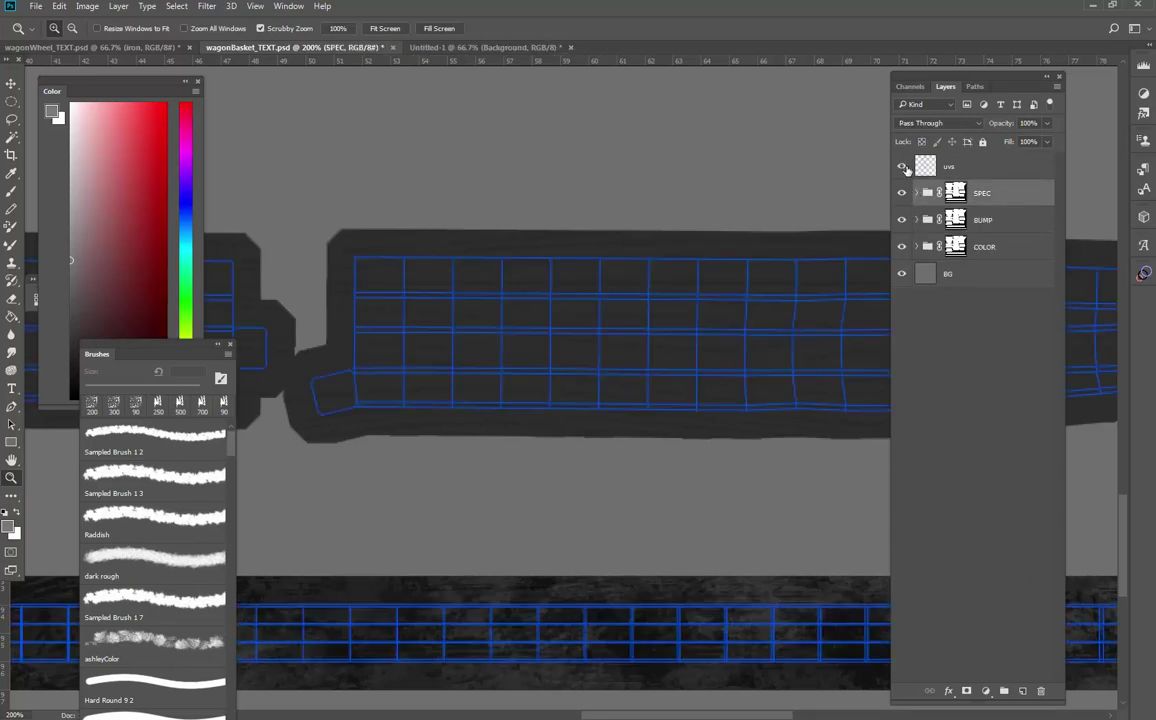
left_click(903, 167)
left_click(1005, 218)
left_click(1002, 252)
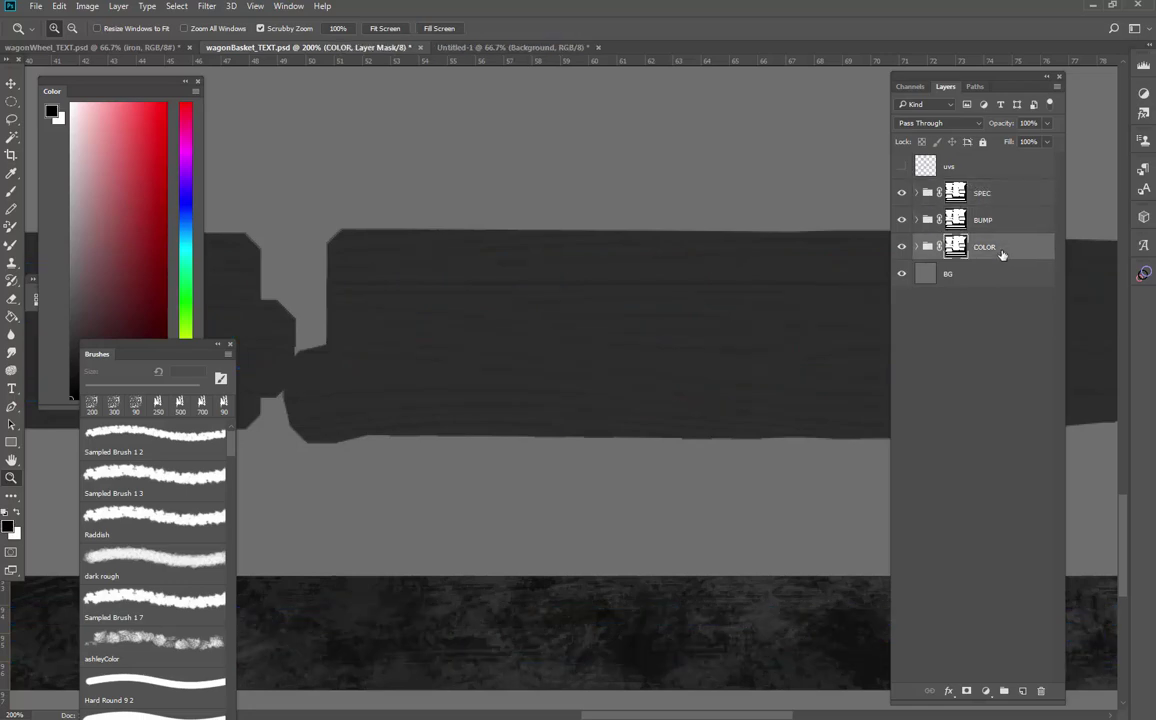
left_click(990, 218)
left_click(995, 195)
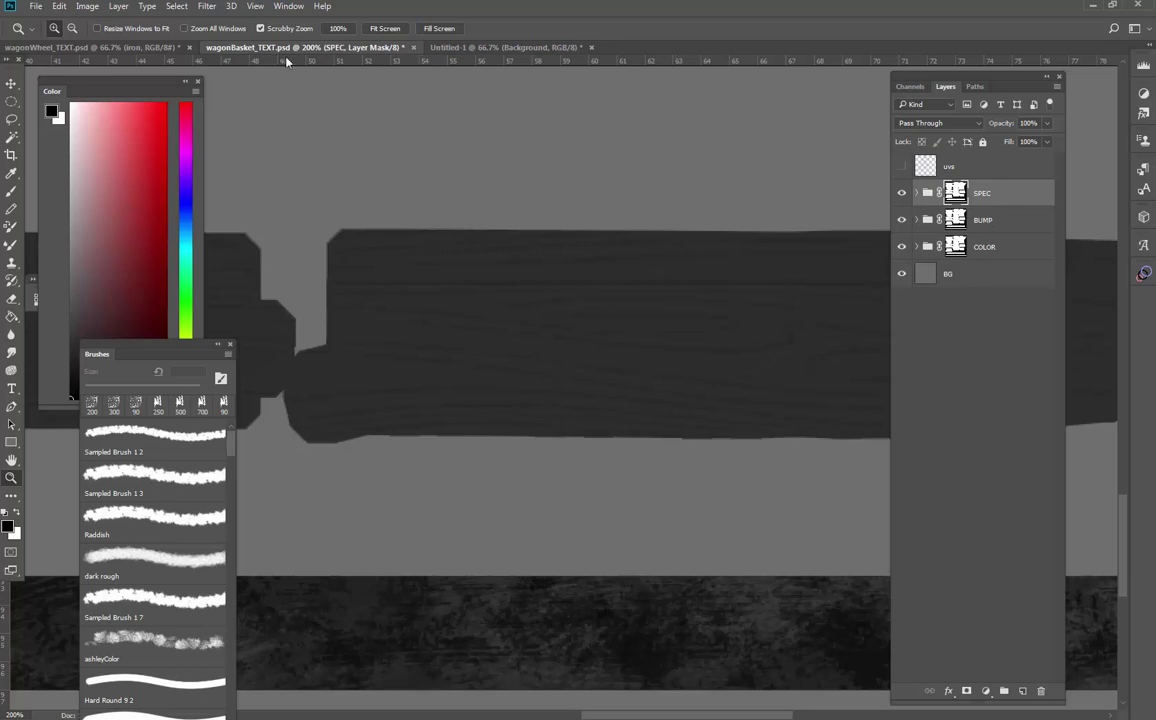
- Collapse the SPEC and BUMP groups in wagonWheel_TEXT.psd and select the COLOR group
left_click(130, 50)
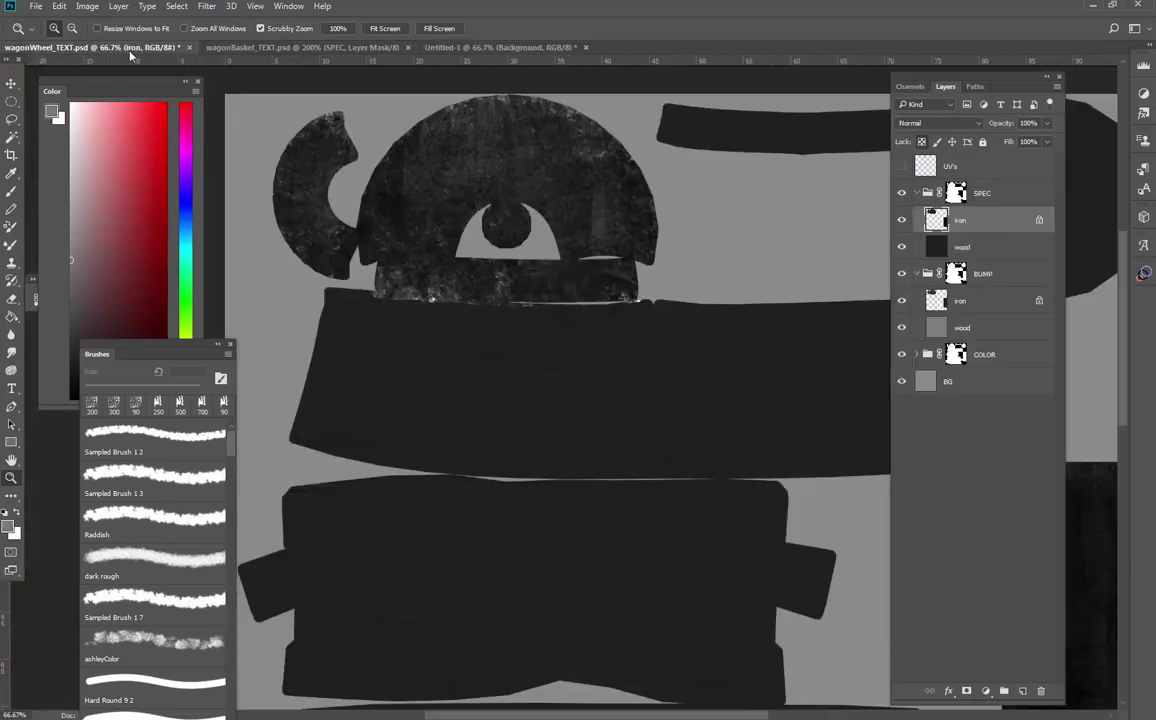
left_click(916, 193)
left_click(916, 220)
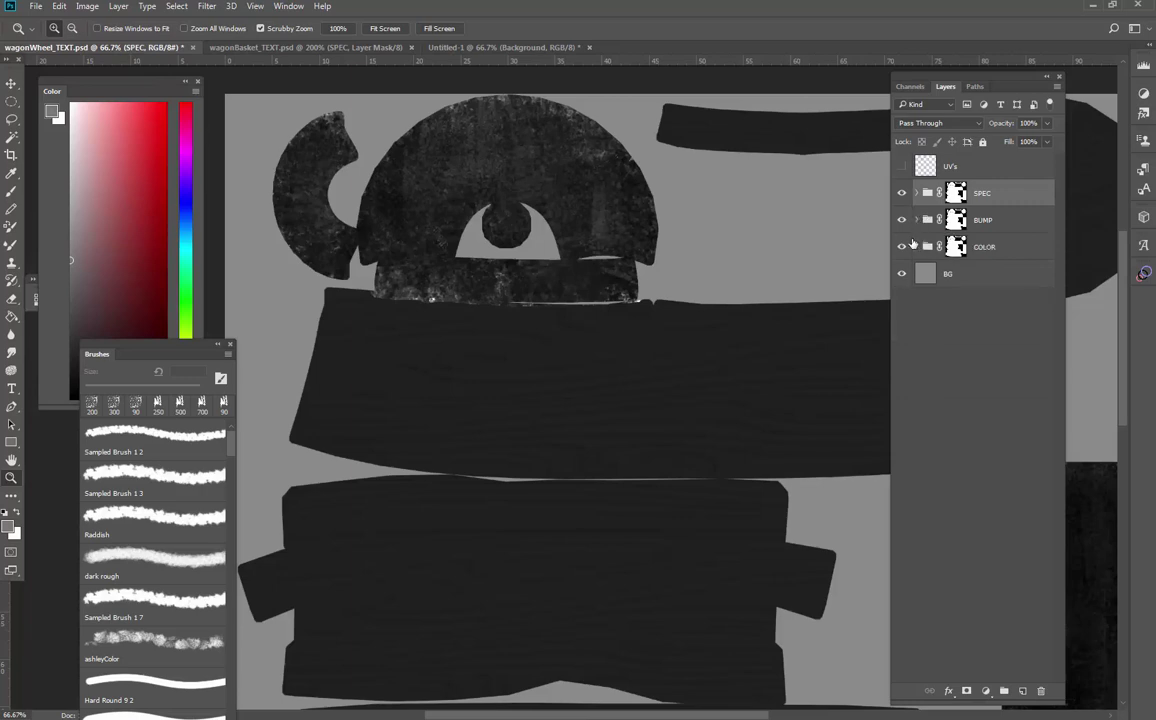
left_click(990, 248)
- Compare the wheel's map groups by toggling SPEC and BUMP visibility, leave both visible, and save wagonWheel_TEXT.psd
left_click_drag(902, 193, 902, 218)
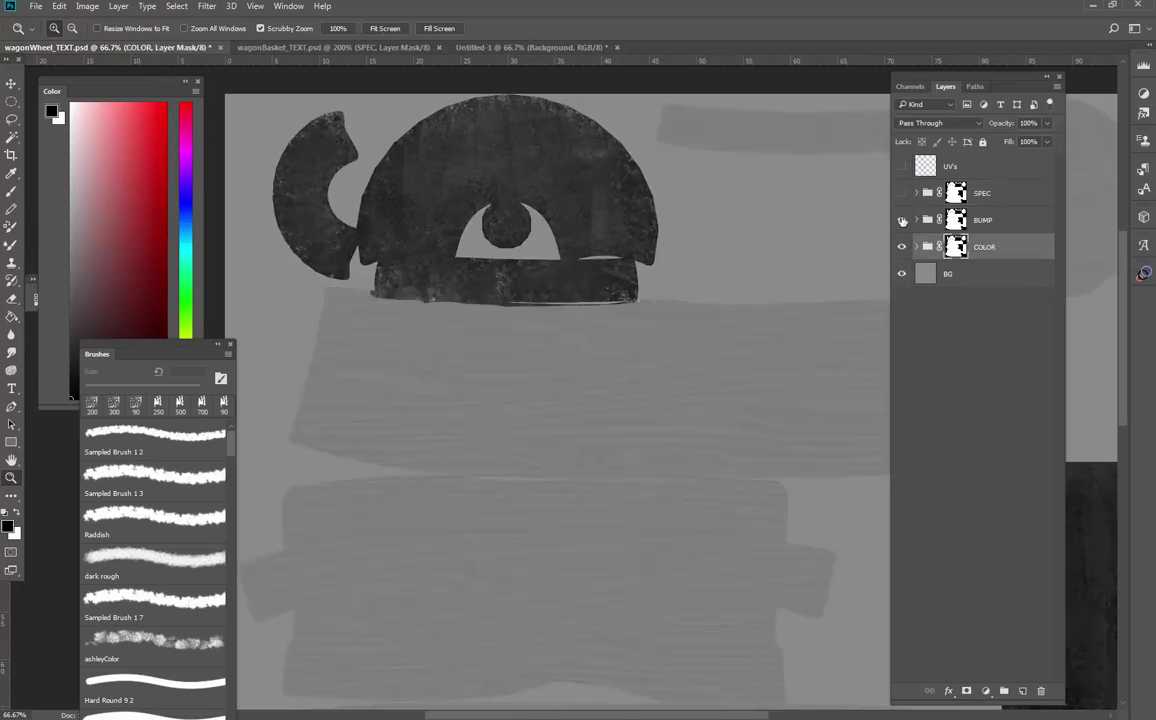
left_click(902, 220)
left_click(902, 220)
left_click(902, 194)
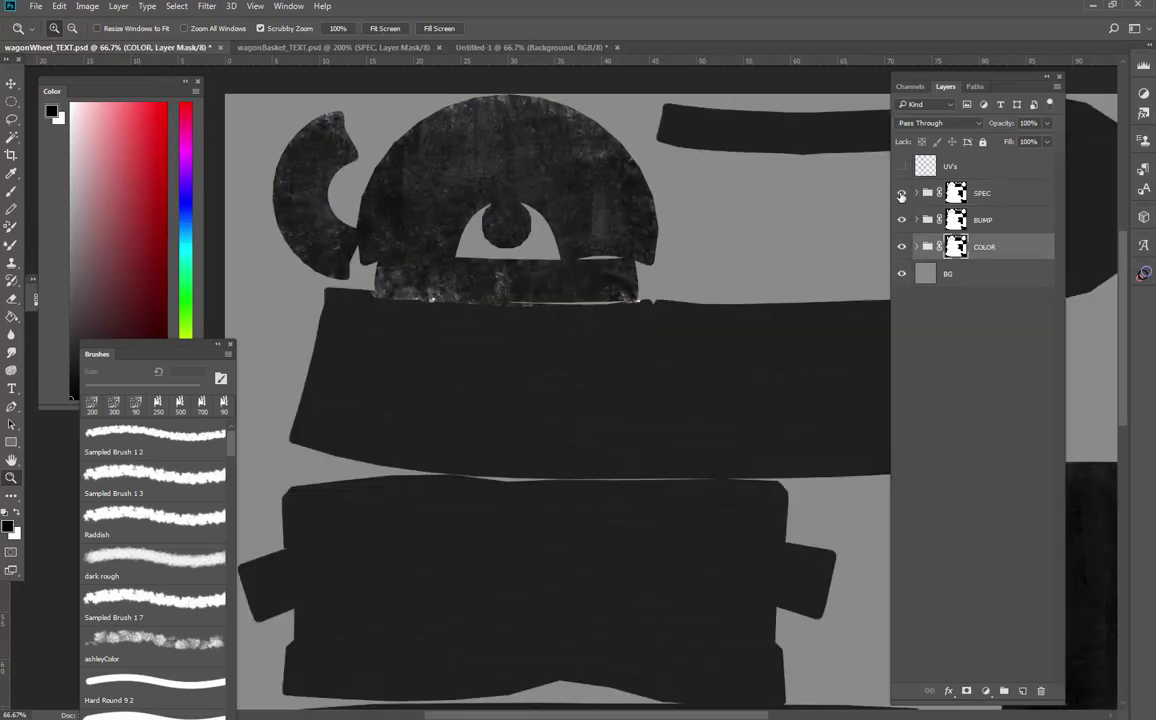
key("ctrl+s")
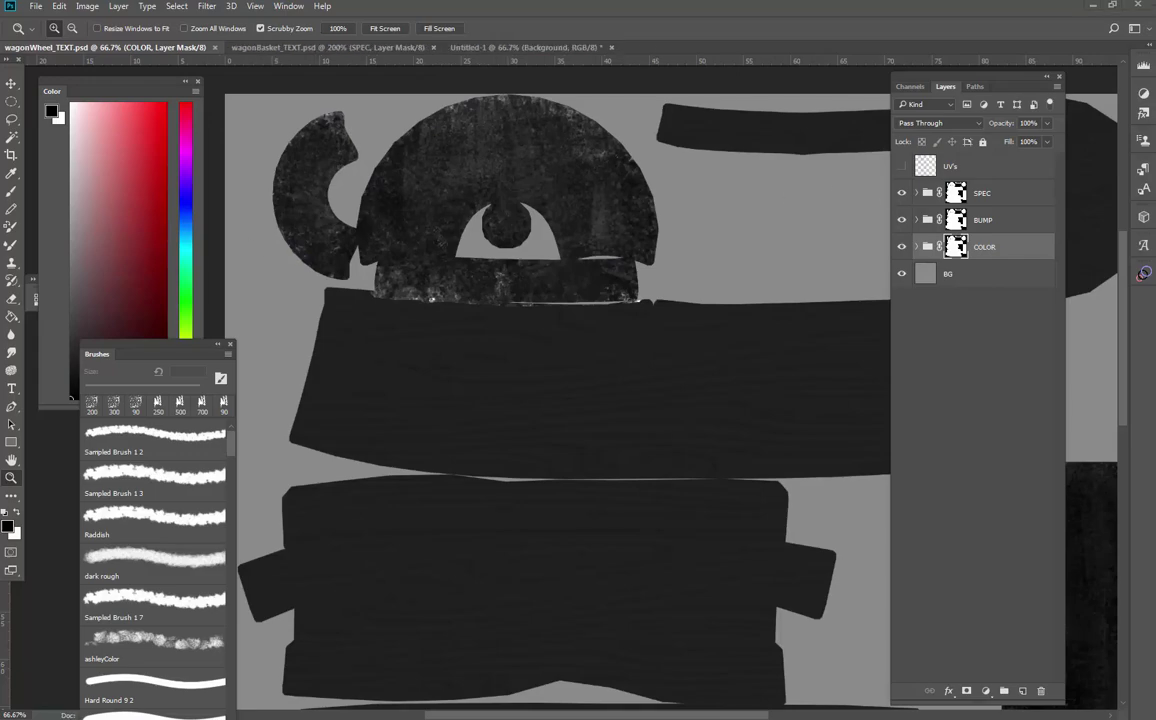
- Switch to Maya, select the R_rim of the right wagon wheel, and show its WagonWheel_blinn material attributes
key("alt+Tab")
left_click_drag(296, 390, 593, 385, "alt")
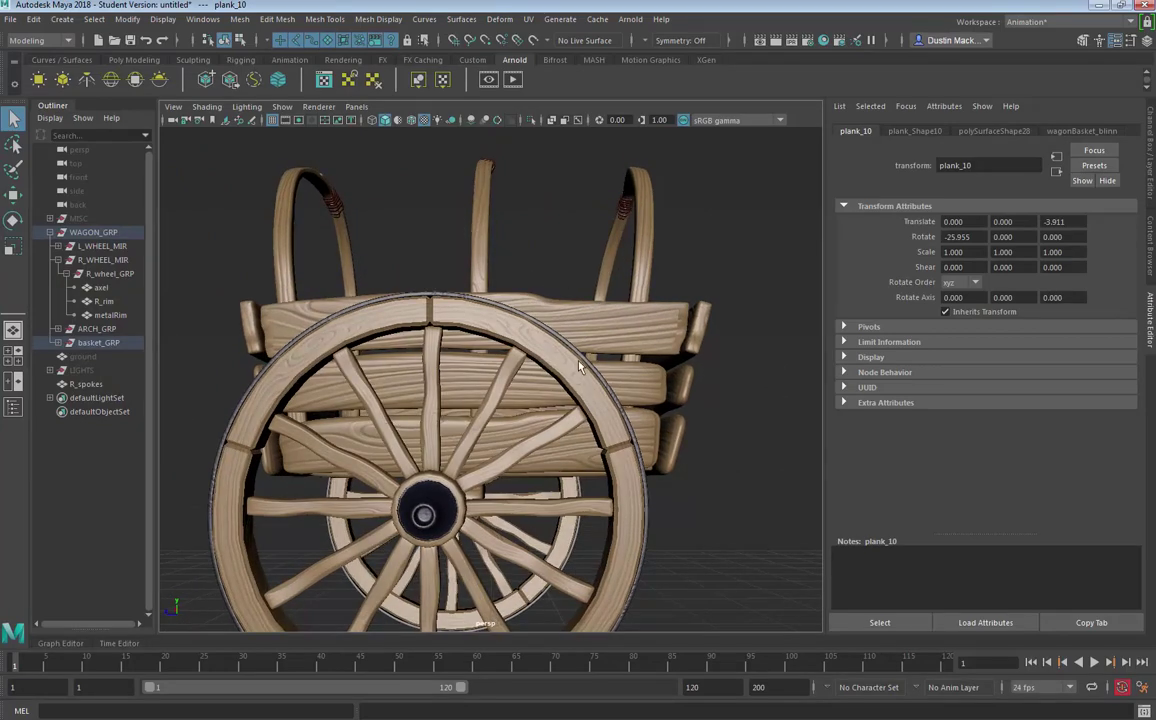
left_click_drag(525, 332, 586, 381, "alt")
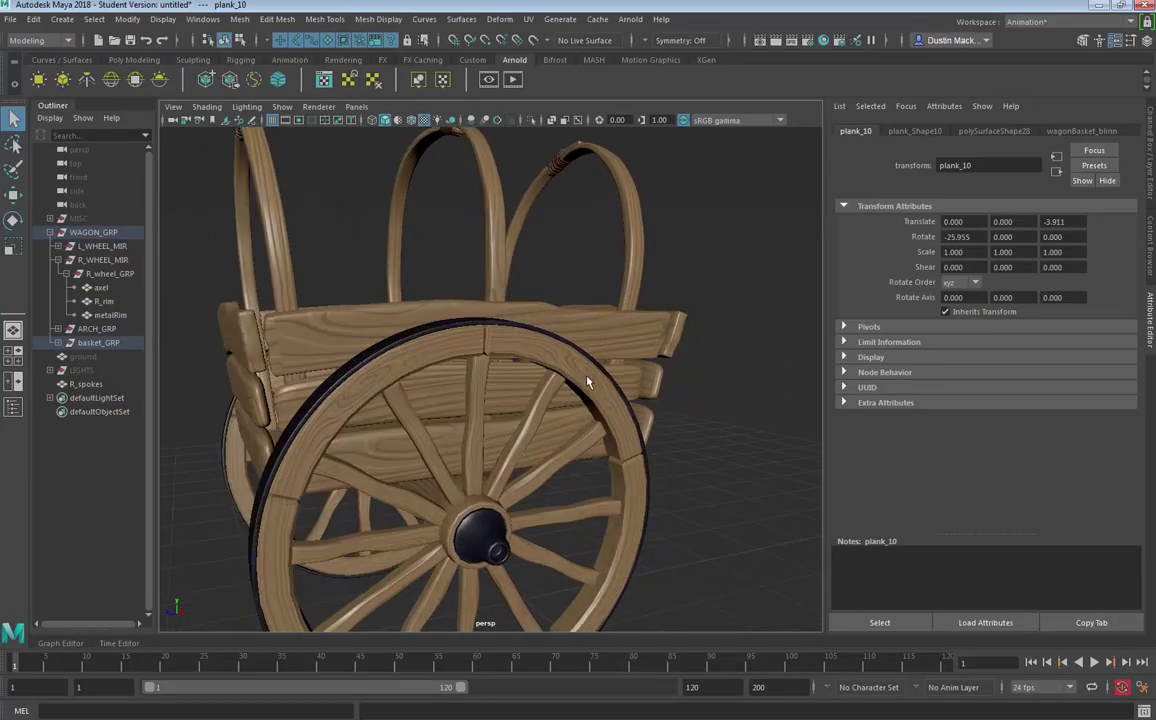
left_click(586, 381)
left_click(597, 363)
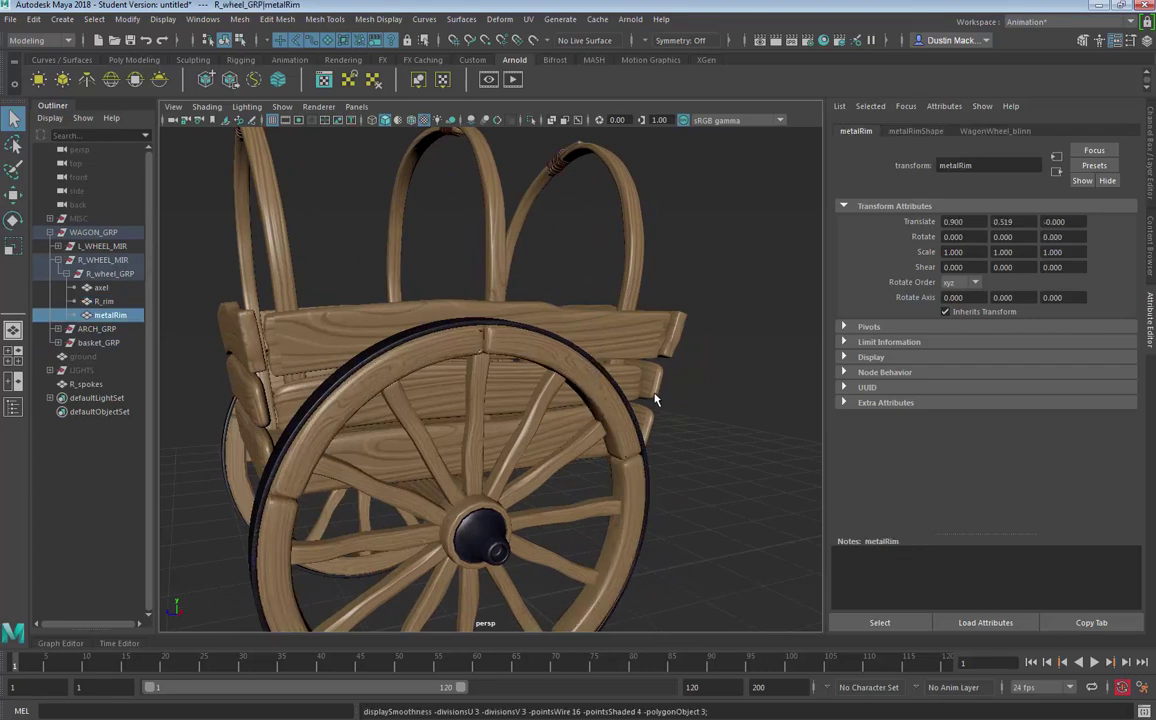
left_click(480, 532)
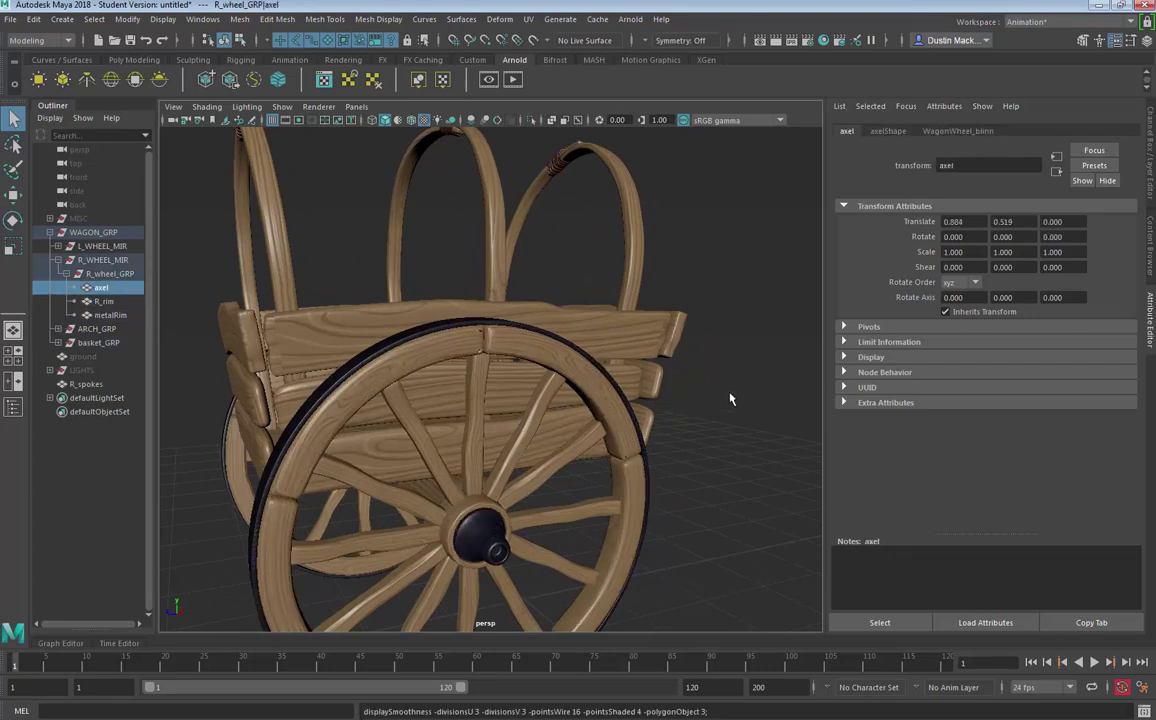
left_click(716, 226)
left_click(393, 369)
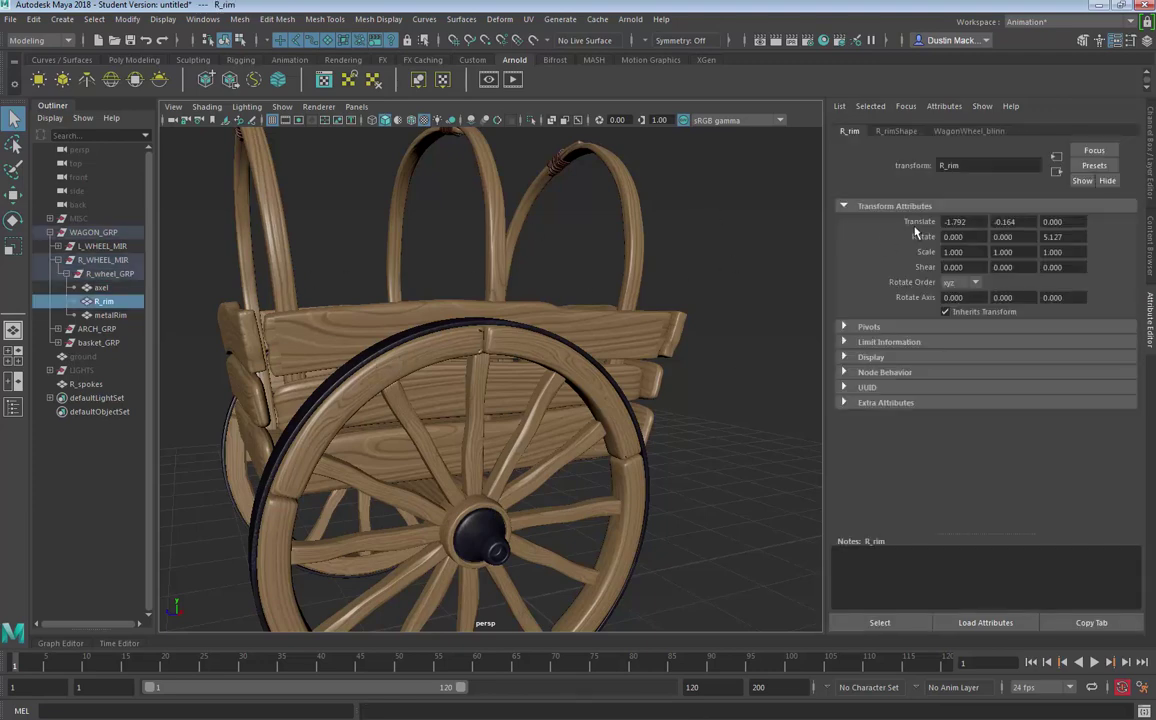
left_click(968, 131)
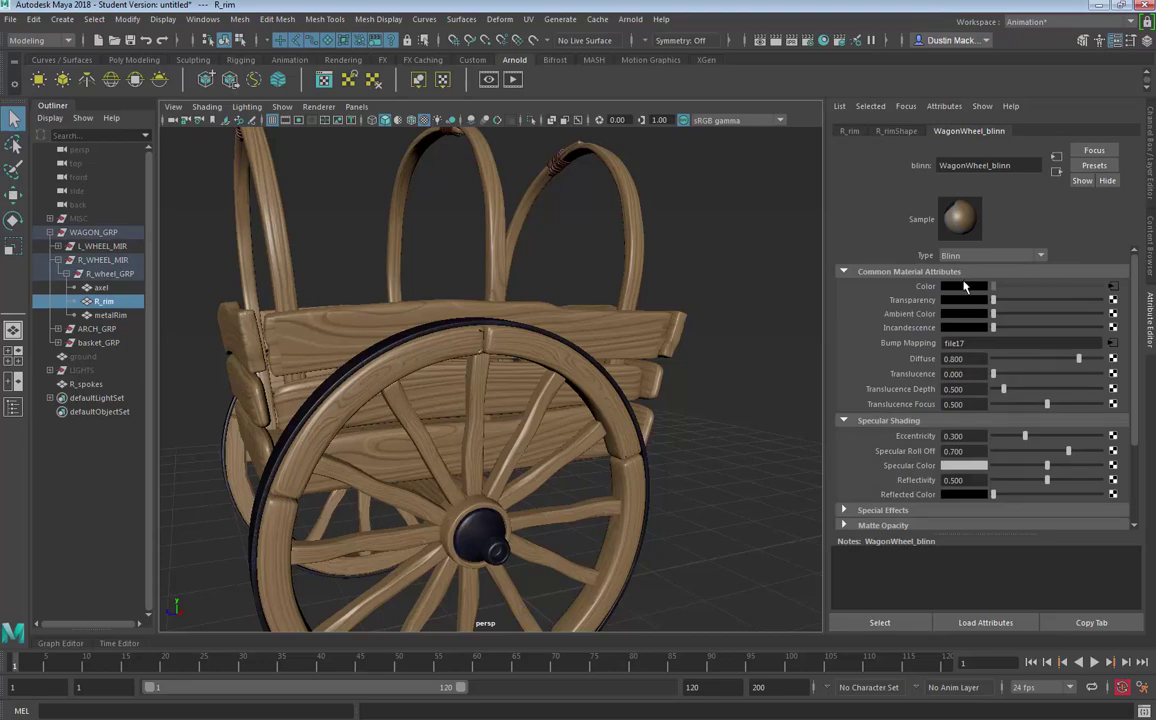
- Look through the WagonWheel_blinn attributes, including Special Effects and Matte Opacity, to examine its specular shading settings
left_click(893, 510)
scroll(895, 512, "down", 3)
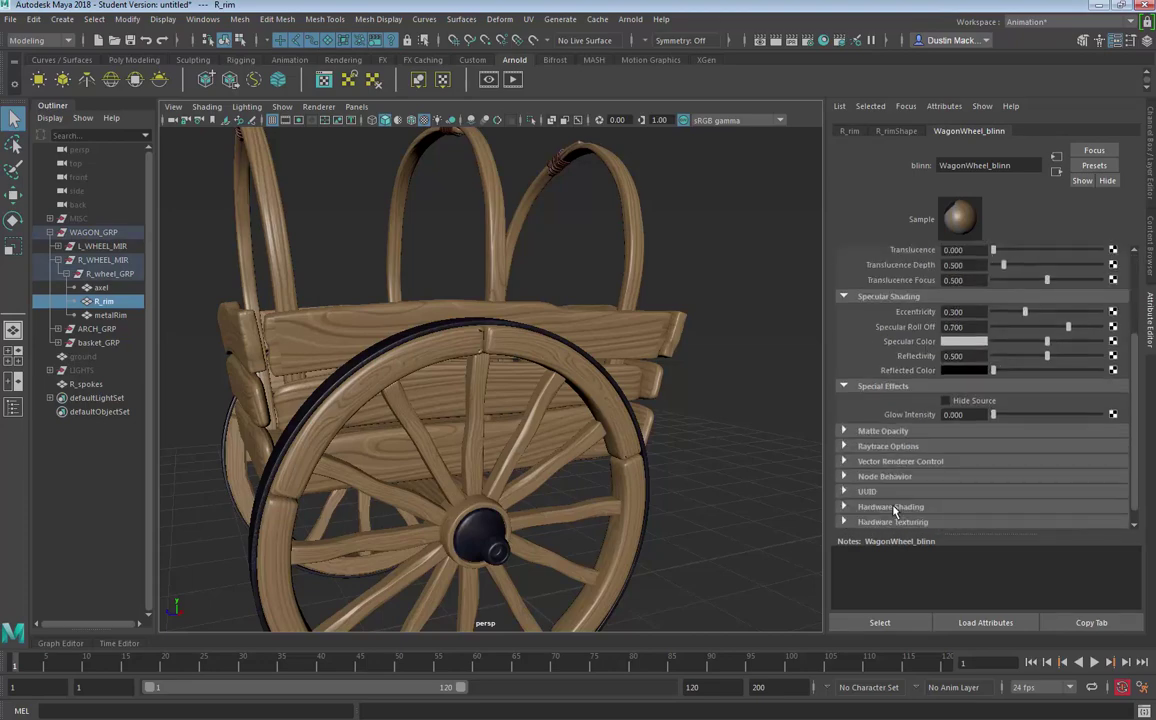
scroll(880, 490, "up", 3)
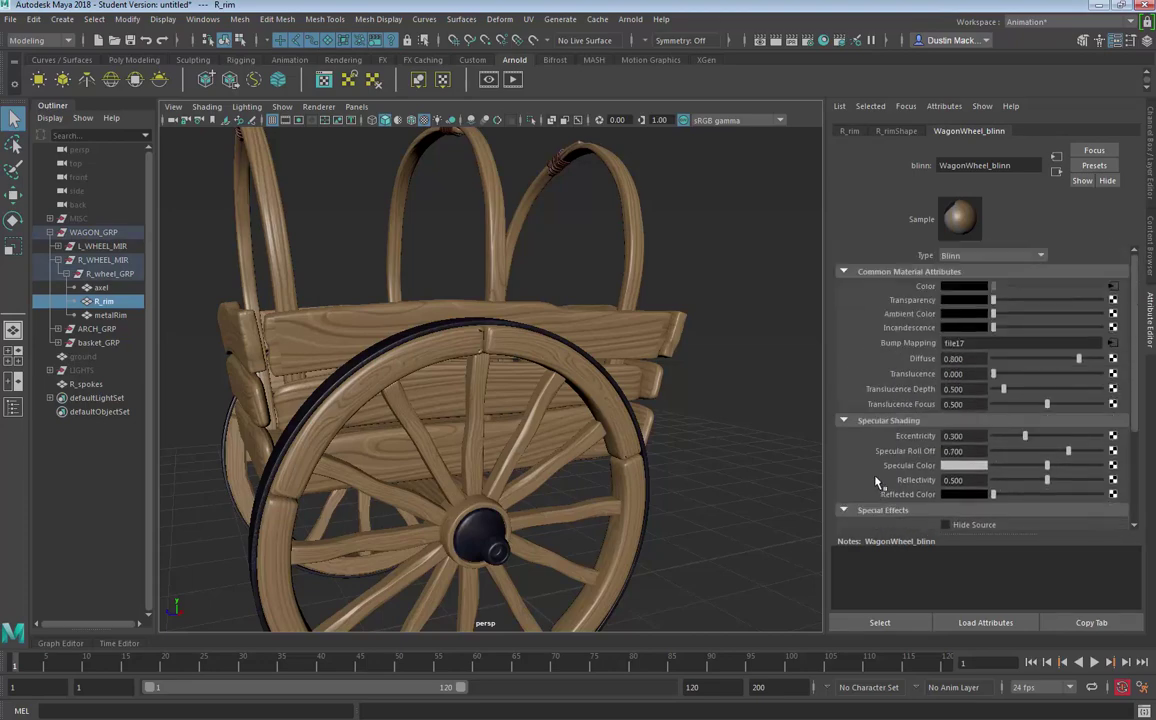
scroll(876, 483, "down", 3)
scroll(874, 481, "up", 3)
scroll(873, 480, "down", 3)
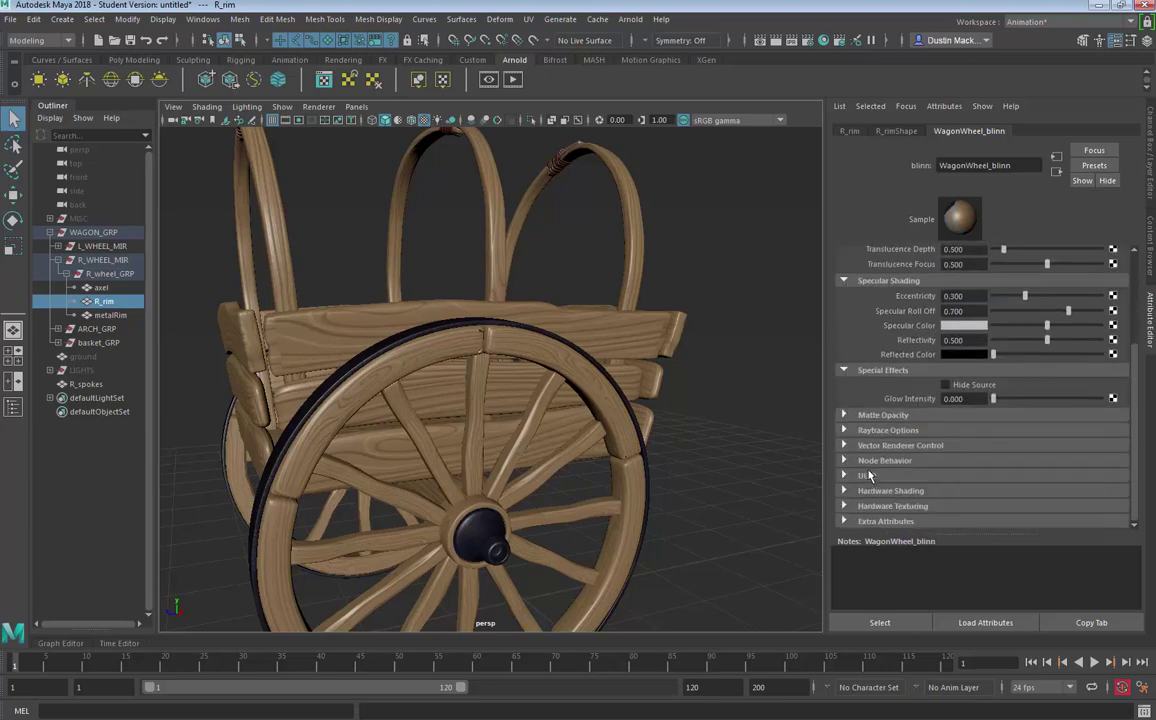
left_click(866, 415)
scroll(836, 414, "up", 3)
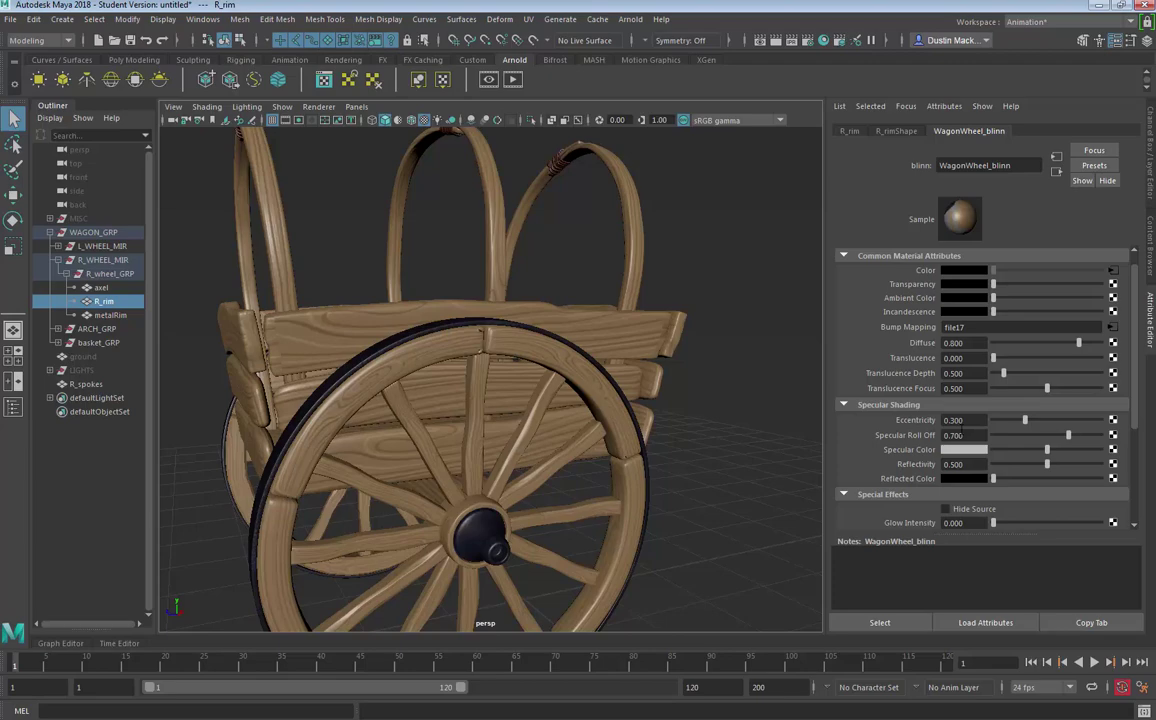
- Adjust WagonWheel_blinn's specular shading to a lighter specular color, eccentricity 0.409 and specular roll off 0.825, checking the wheel's highlights
left_click_drag(1047, 450, 1007, 442)
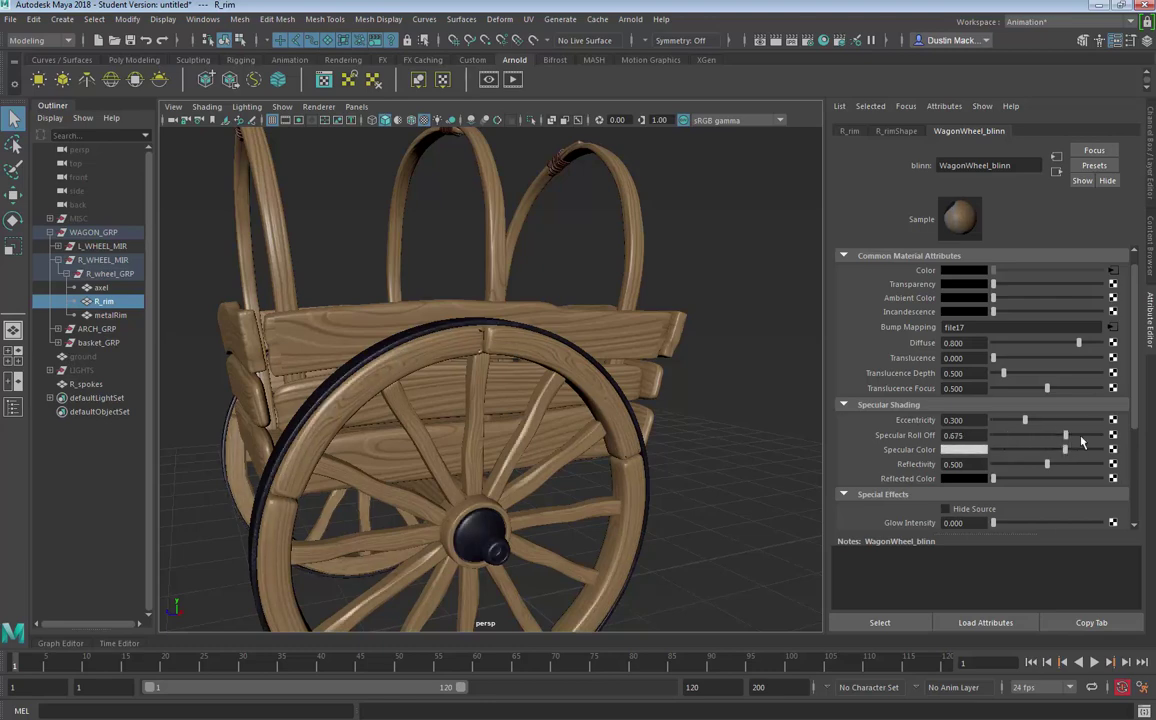
mouse_move(1080, 436)
left_mouse_down()
mouse_move(1100, 437)
mouse_move(1018, 433)
mouse_move(1063, 433)
left_mouse_up()
left_click_drag(520, 400, 660, 386, "alt")
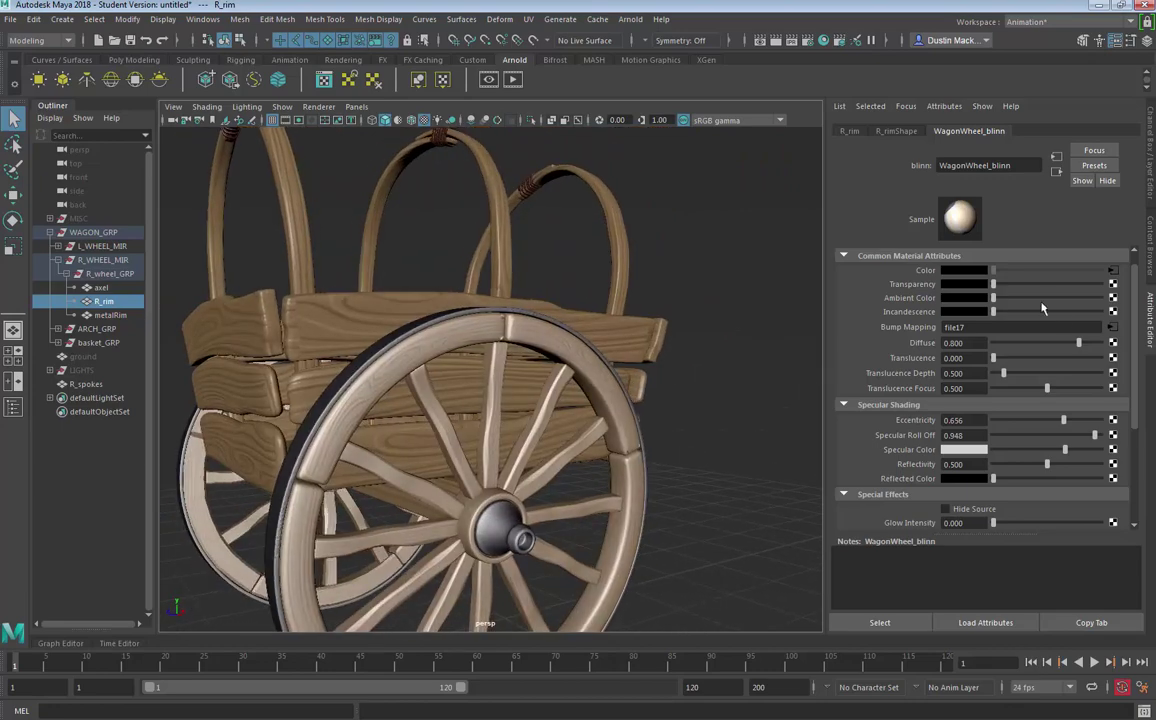
left_click_drag(1063, 420, 1082, 437)
left_click_drag(713, 436, 677, 428, "alt")
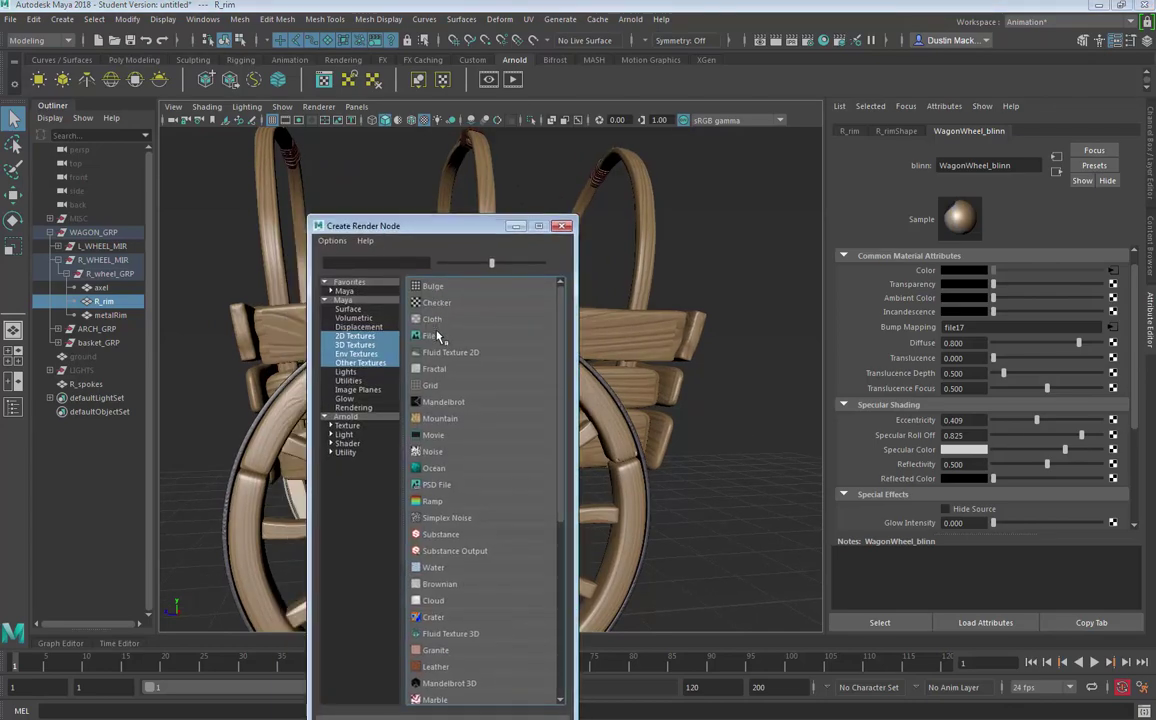
- Map a File texture to WagonWheel_blinn's specular roll off, load wagonWheel_SPEC.jpg from the TEXTURES folder, and inspect the wheel hub
left_click(436, 334)
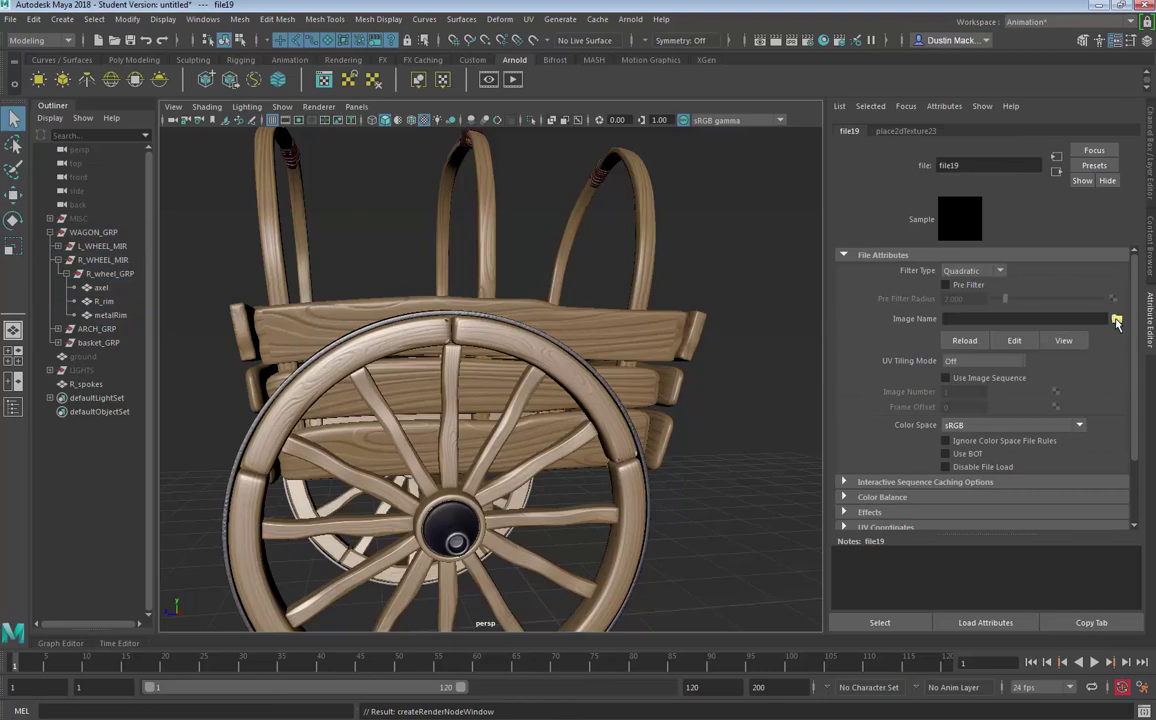
left_click(1117, 319)
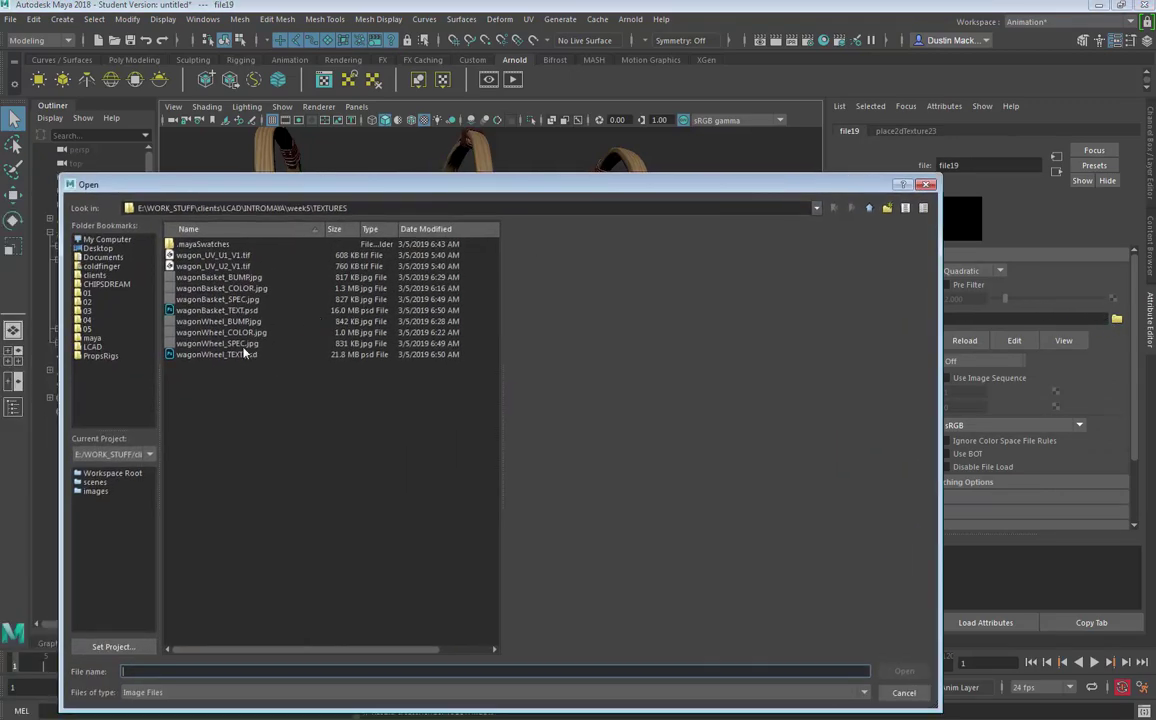
left_click(230, 343)
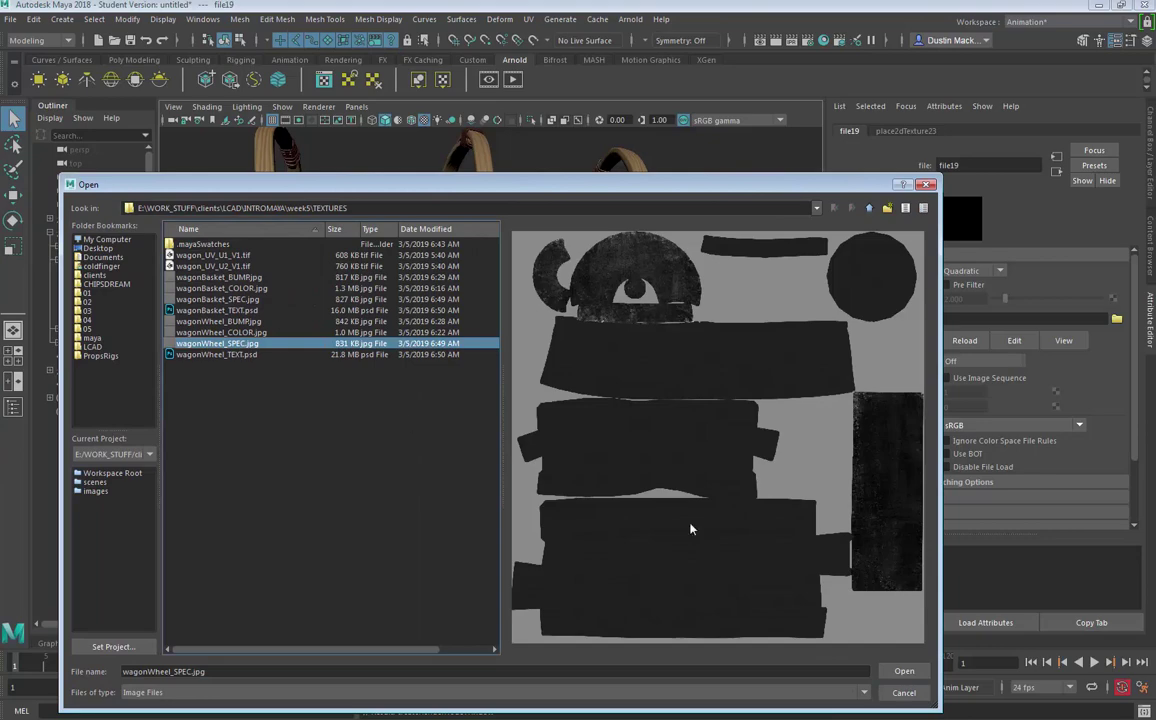
left_click(893, 674)
left_click_drag(623, 588, 573, 450, "alt")
left_click_drag(494, 494, 488, 541, "alt")
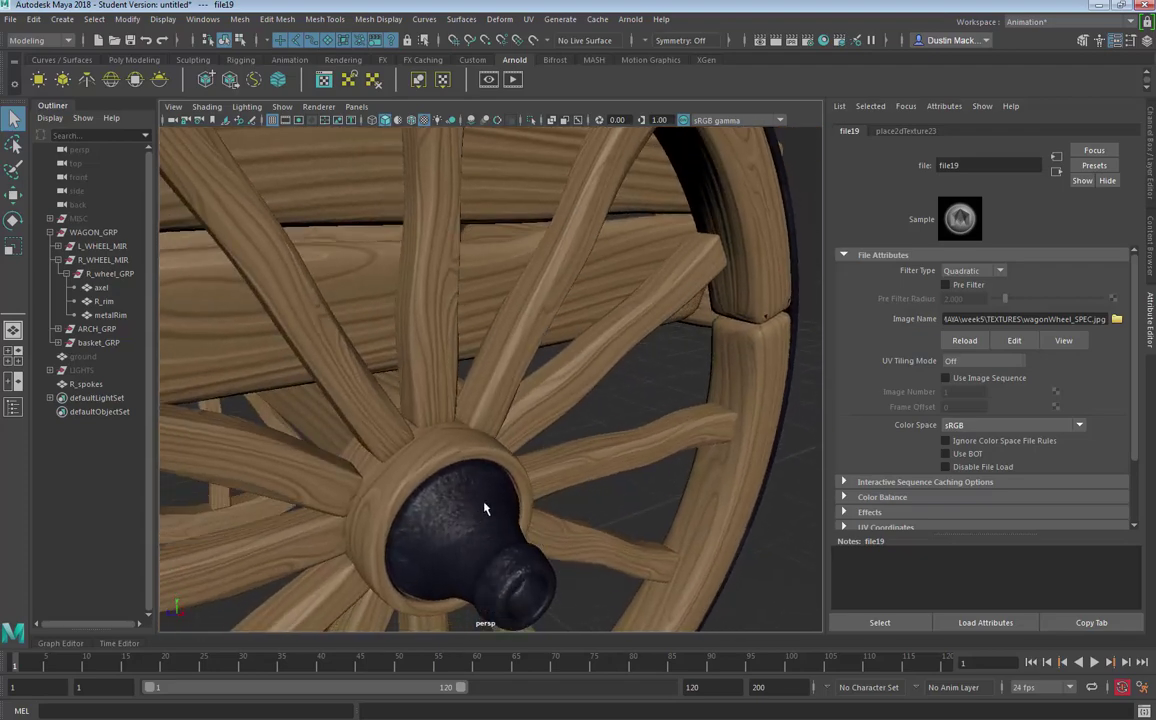
- Select the axel and raise the eccentricity of its WagonWheel_blinn material to 0.610
left_click(480, 510)
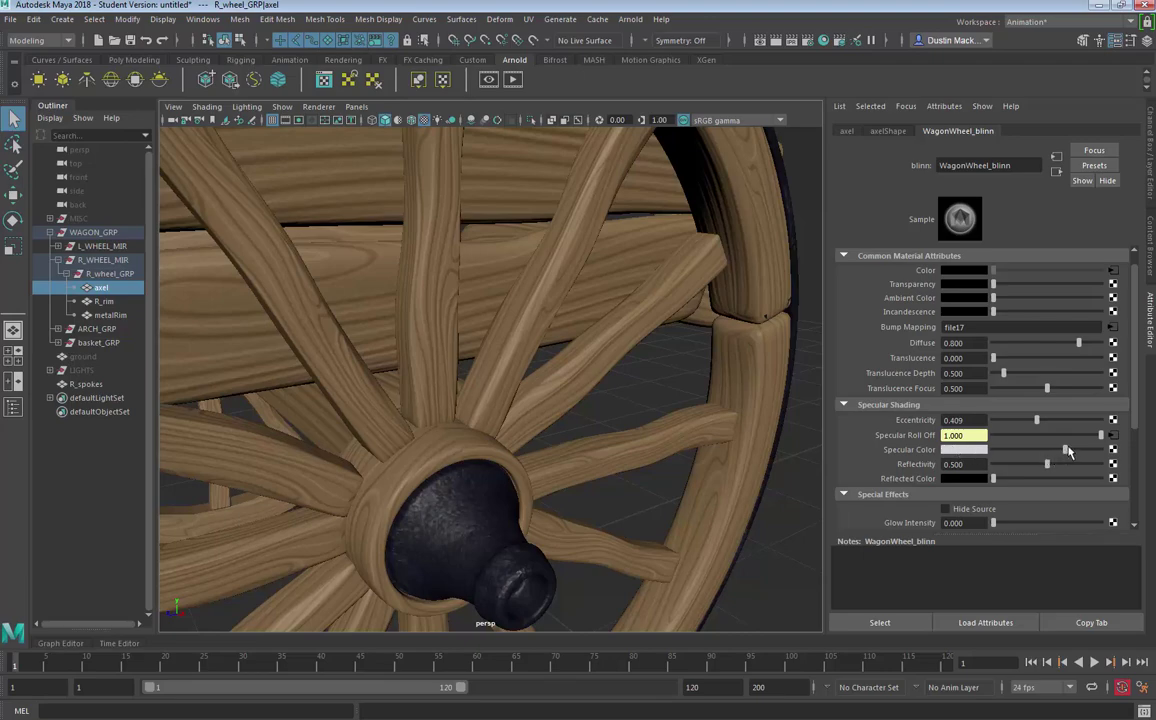
mouse_move(1067, 447)
left_mouse_down()
mouse_move(1104, 449)
mouse_move(973, 464)
mouse_move(1068, 460)
left_mouse_up()
mouse_move(1034, 421)
left_mouse_down()
mouse_move(1075, 422)
mouse_move(1020, 422)
mouse_move(1096, 431)
mouse_move(1023, 435)
mouse_move(1040, 441)
left_mouse_up()
left_click_drag(1034, 441, 1053, 444)
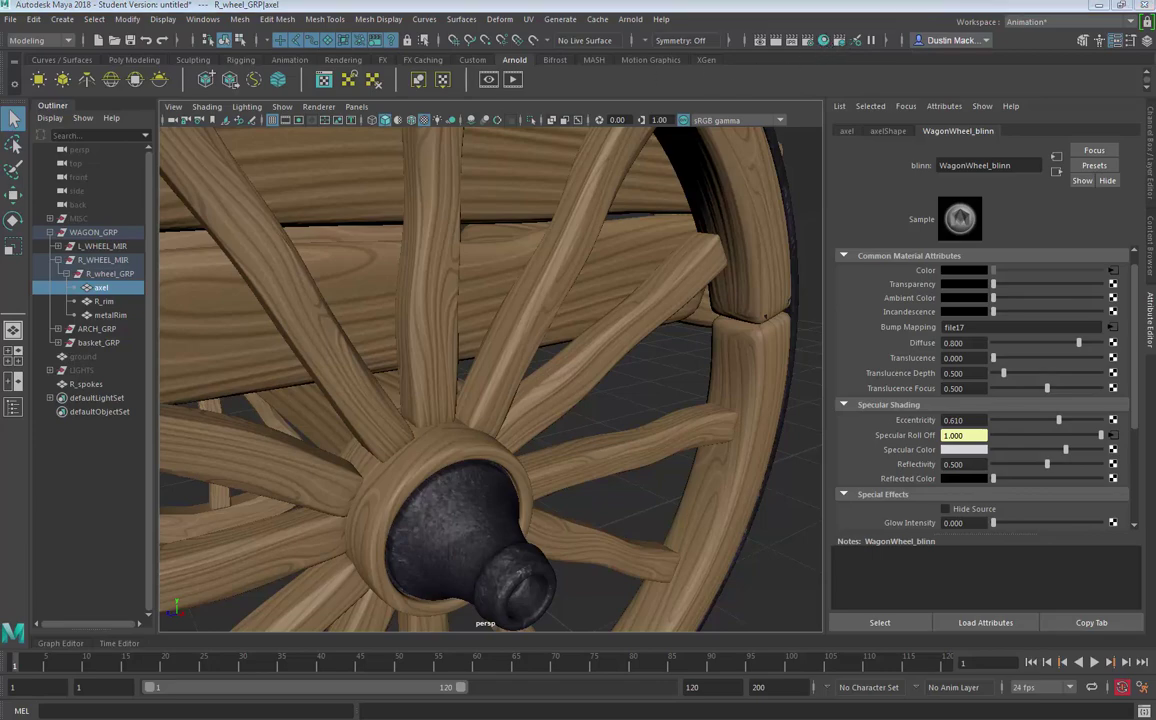
- Open the Hypershade, clear the existing node graph, and graph the WagonWheel_blinn material network of the selected wheel object
left_click(823, 40)
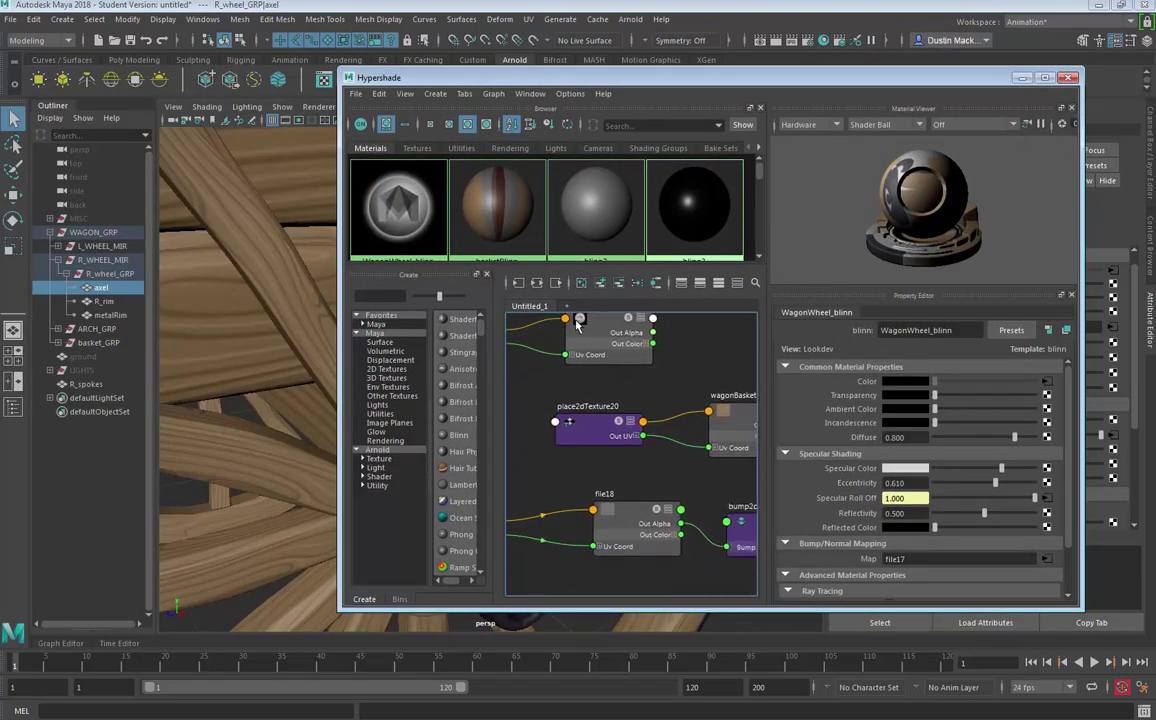
right_click(578, 318)
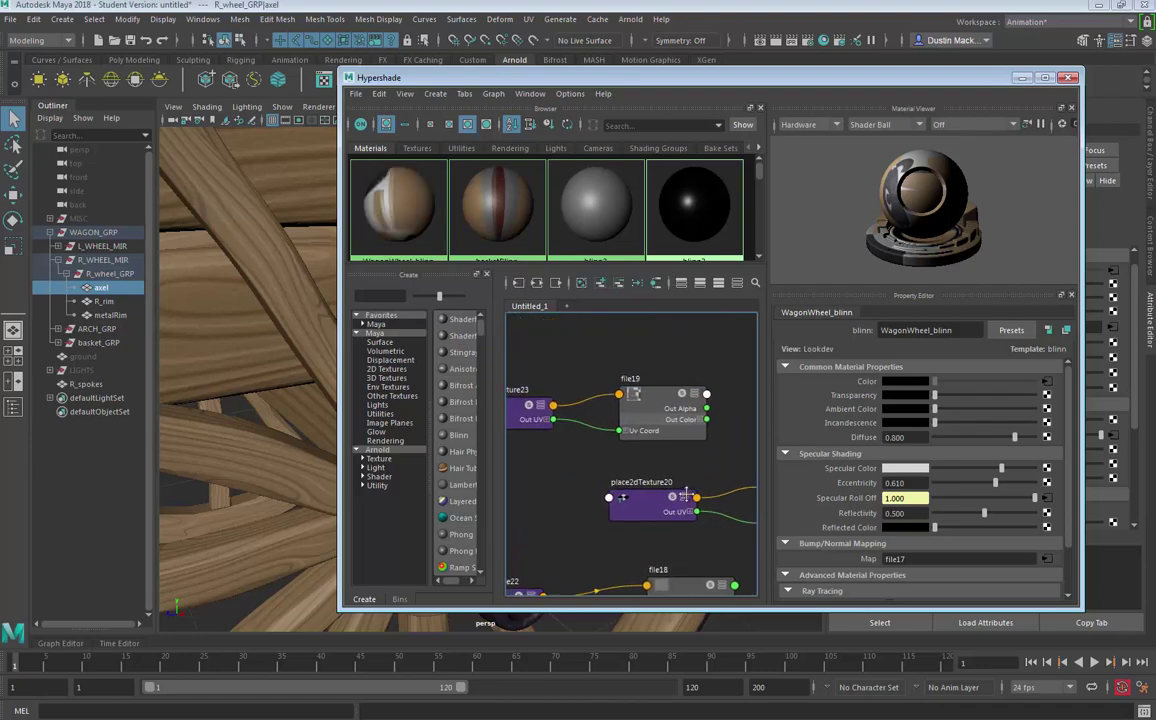
left_click(708, 412)
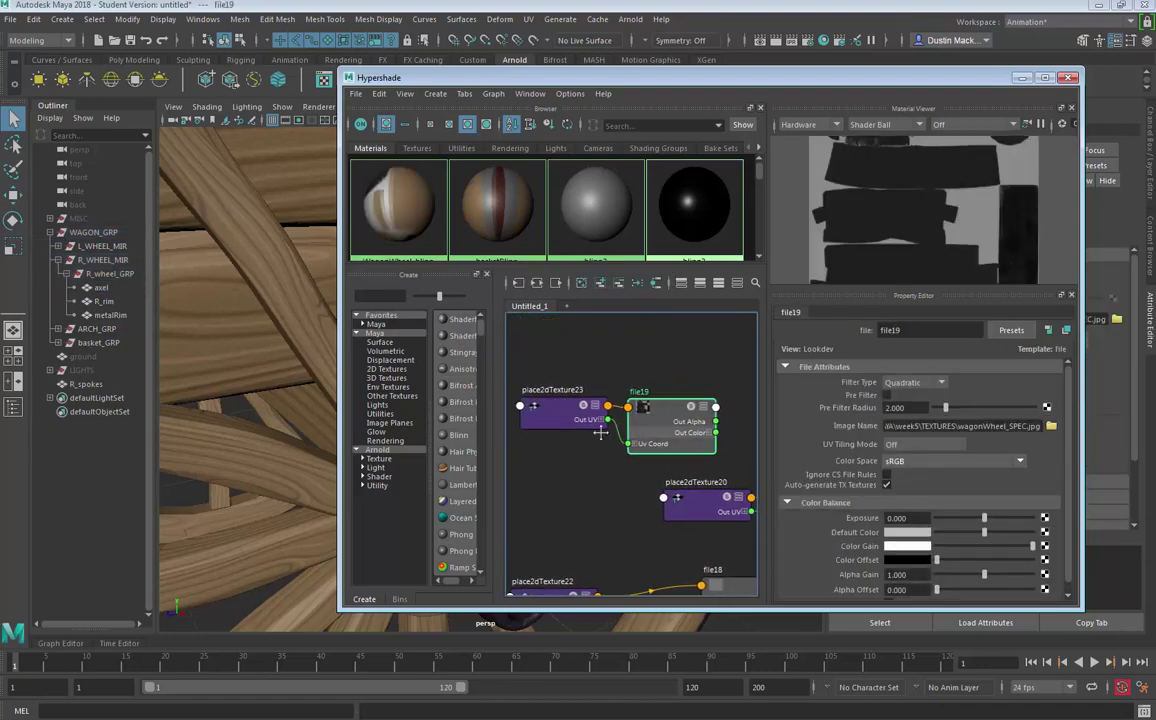
scroll(620, 440, "down", 5)
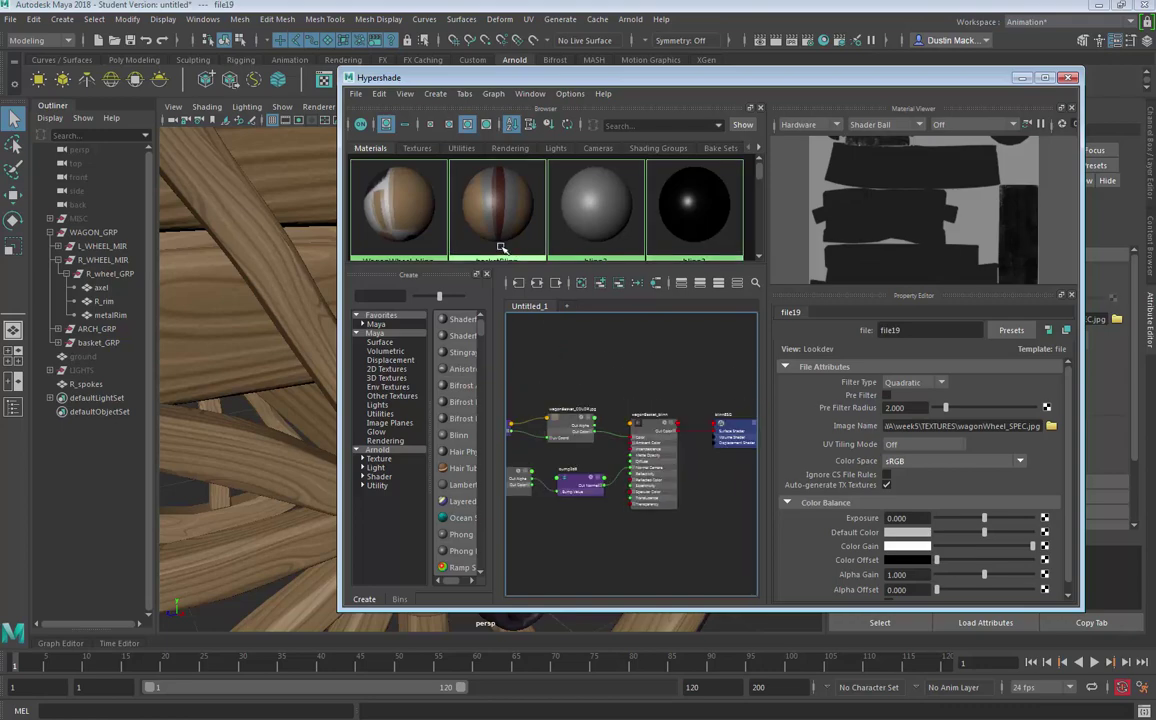
middle_click_drag(450, 195, 335, 180)
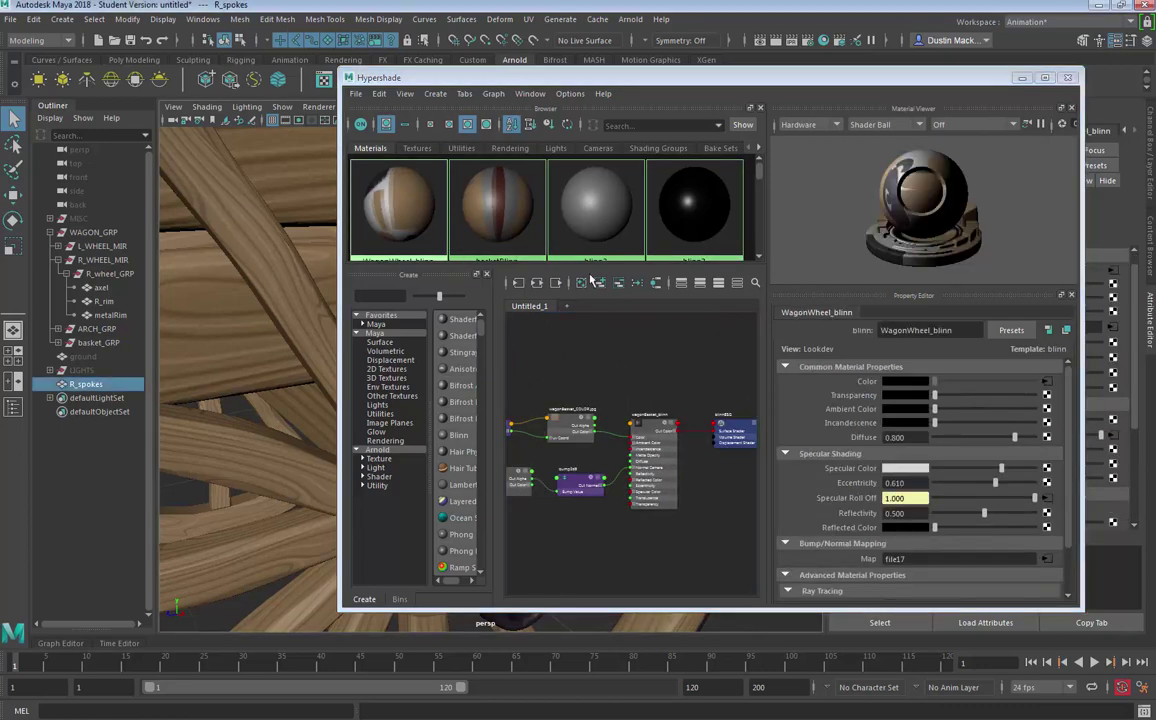
left_click(435, 93)
mouse_move(493, 93)
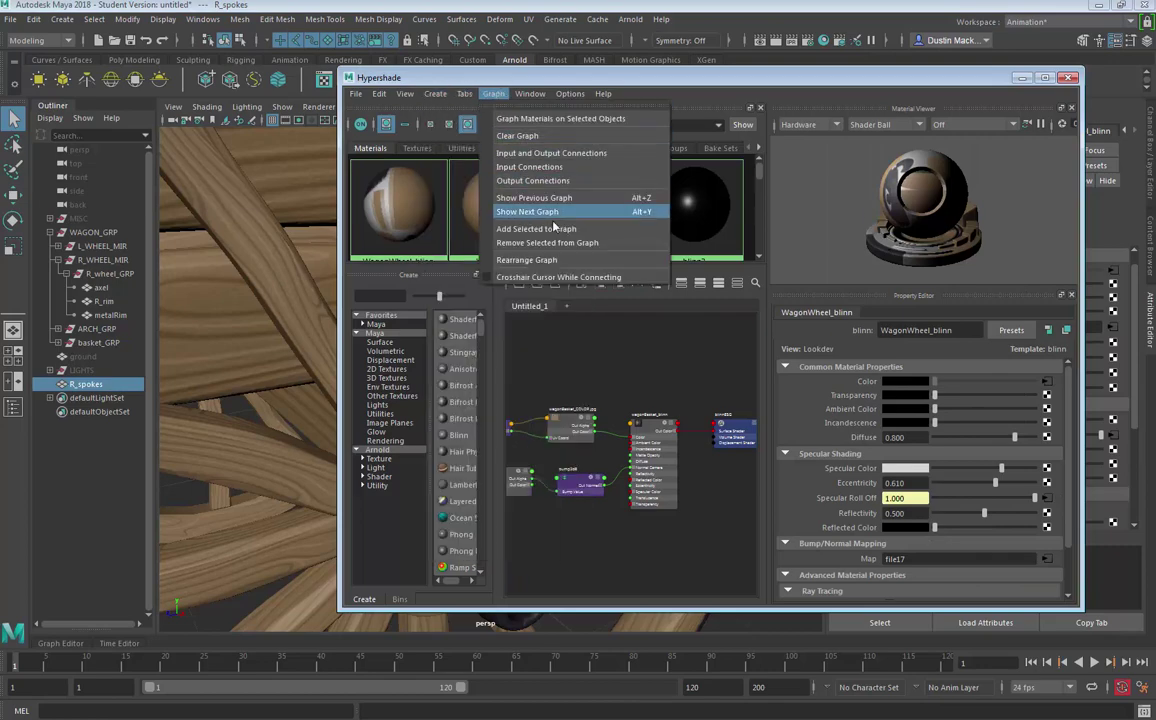
left_click(530, 136)
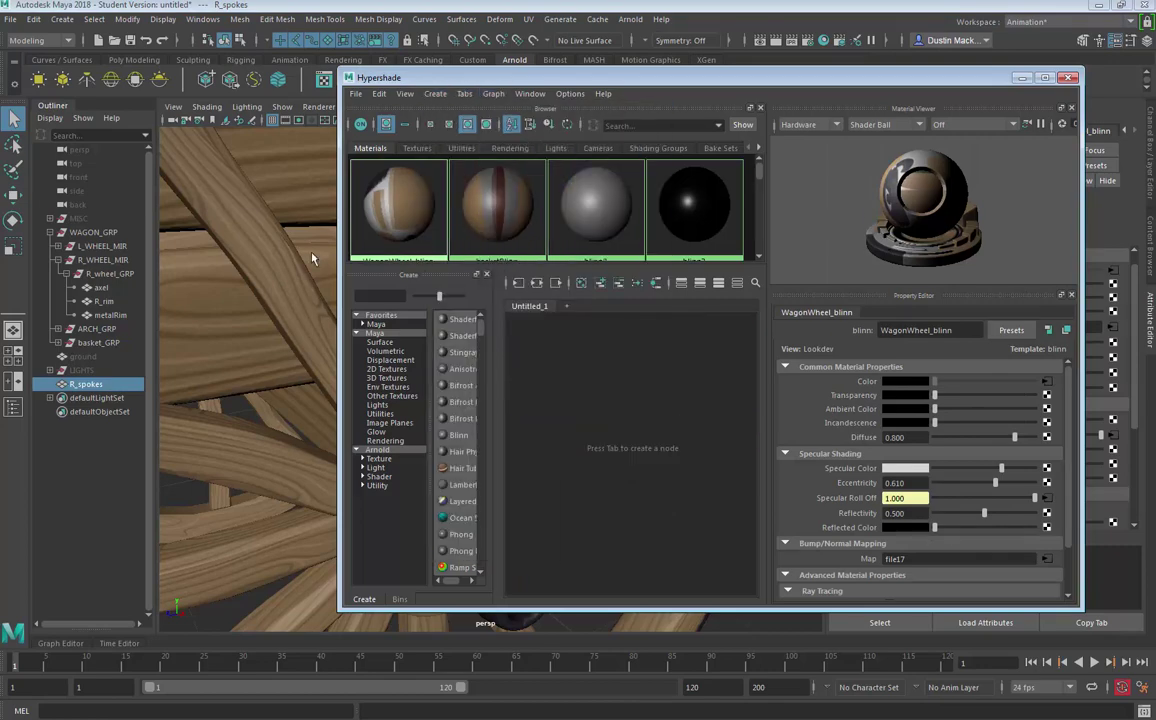
left_click(658, 284)
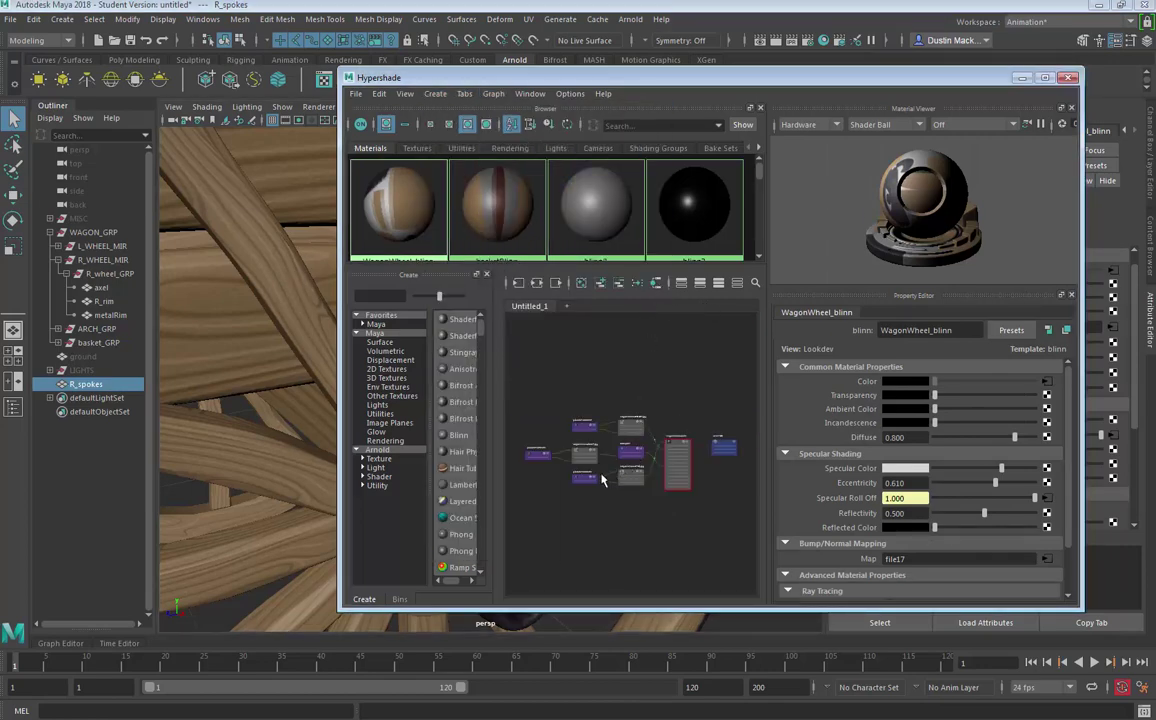
- Try connecting the wagonWheel_SPEC.jpg node's alpha to WagonWheel_blinn's eccentricity, and undo the connection
middle_click_drag(666, 484, 698, 390, "alt")
left_click(600, 440)
left_click(598, 485)
left_click_drag(698, 390, 722, 364)
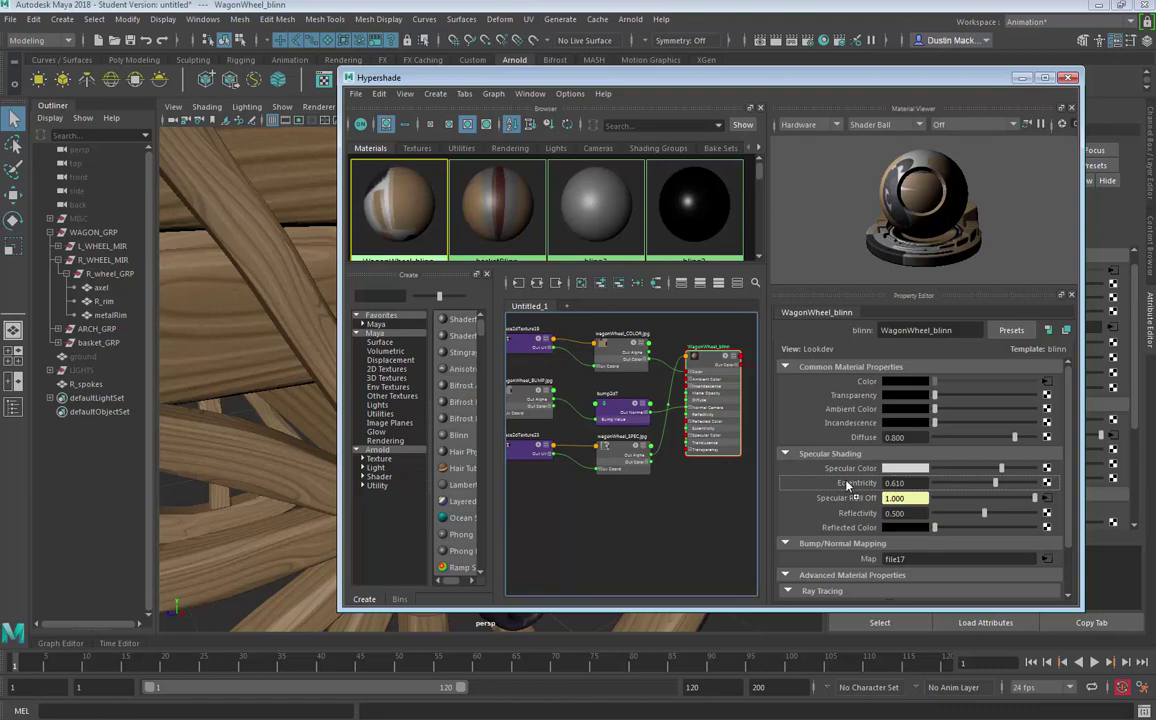
middle_click_drag(847, 485, 847, 485)
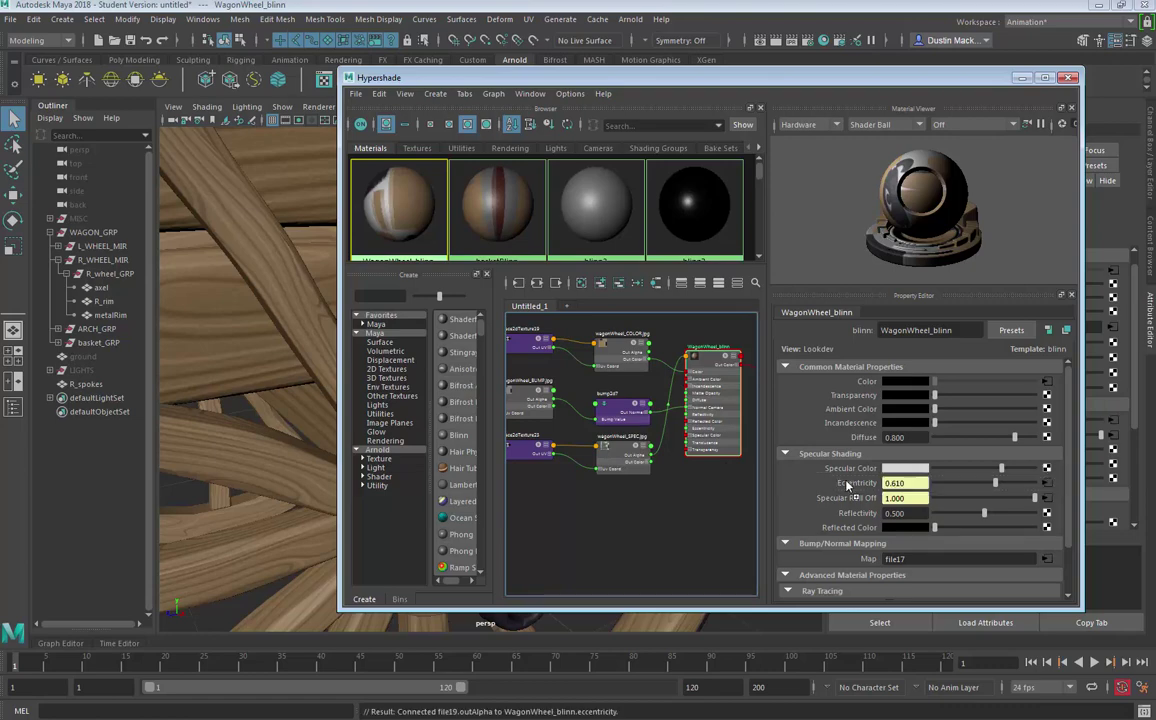
left_click_drag(882, 95, 939, 116)
key("ctrl+z")
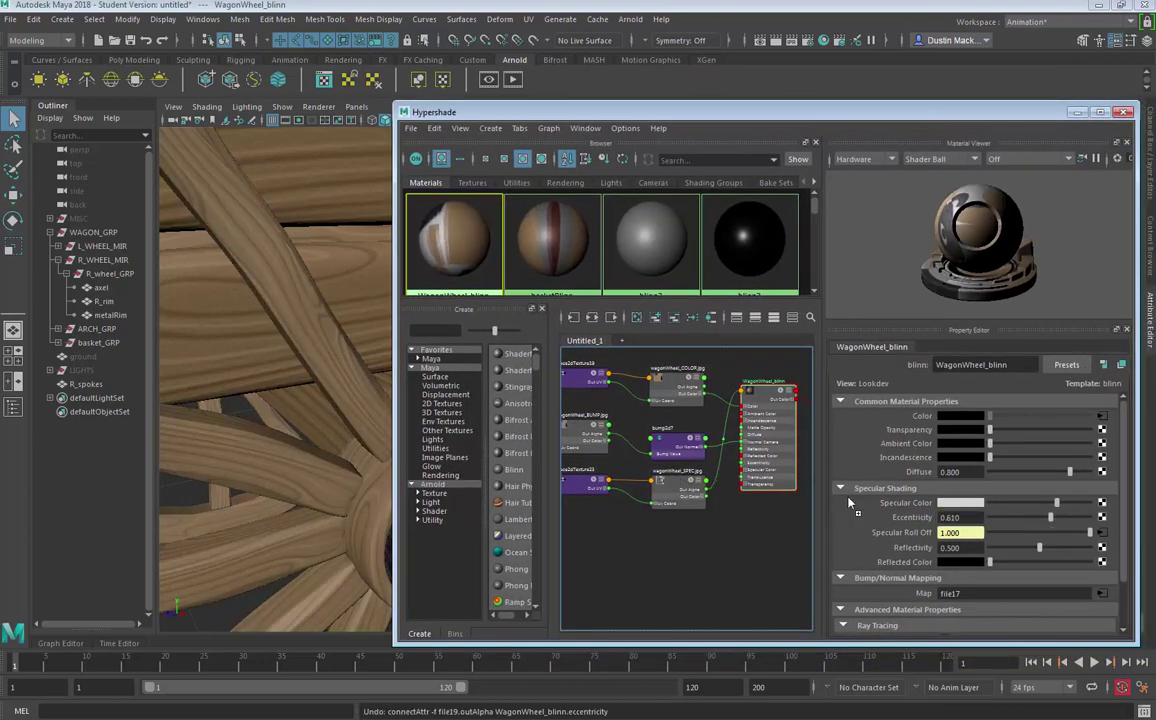
- Try connecting the wagonWheel_SPEC.jpg node's color to WagonWheel_blinn's specular color, check the wheel, and undo the connection
middle_click_drag(849, 502, 879, 504)
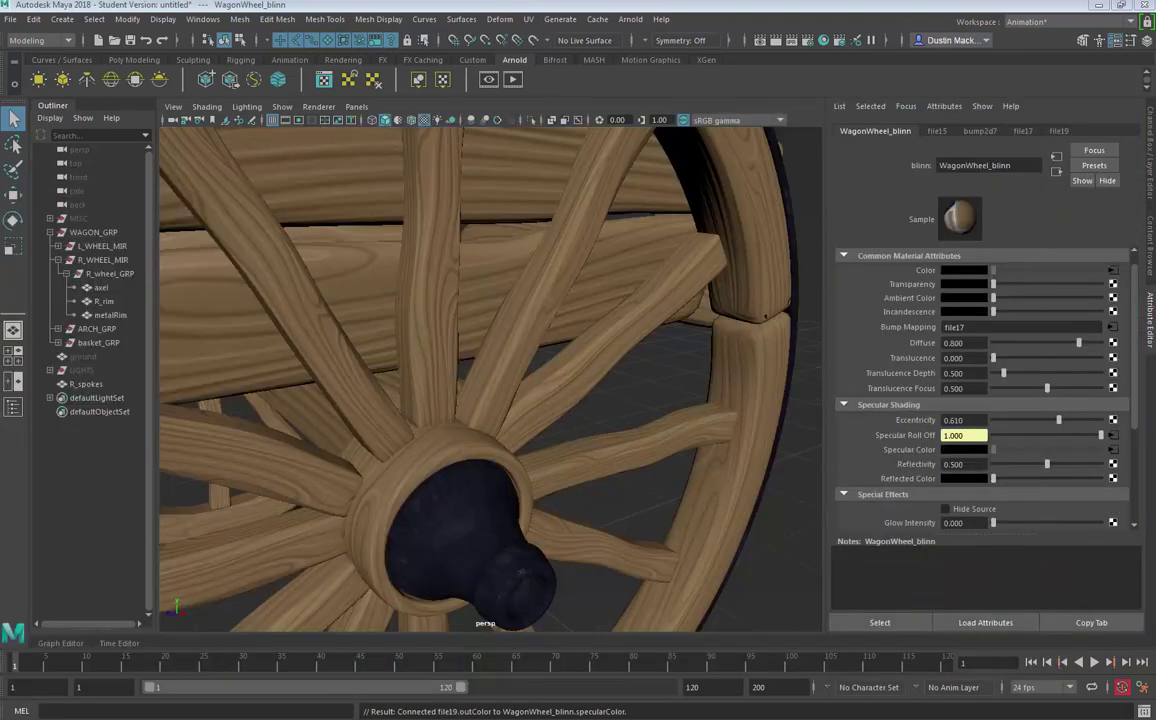
left_click_drag(402, 398, 481, 455, "alt")
key("ctrl+z")
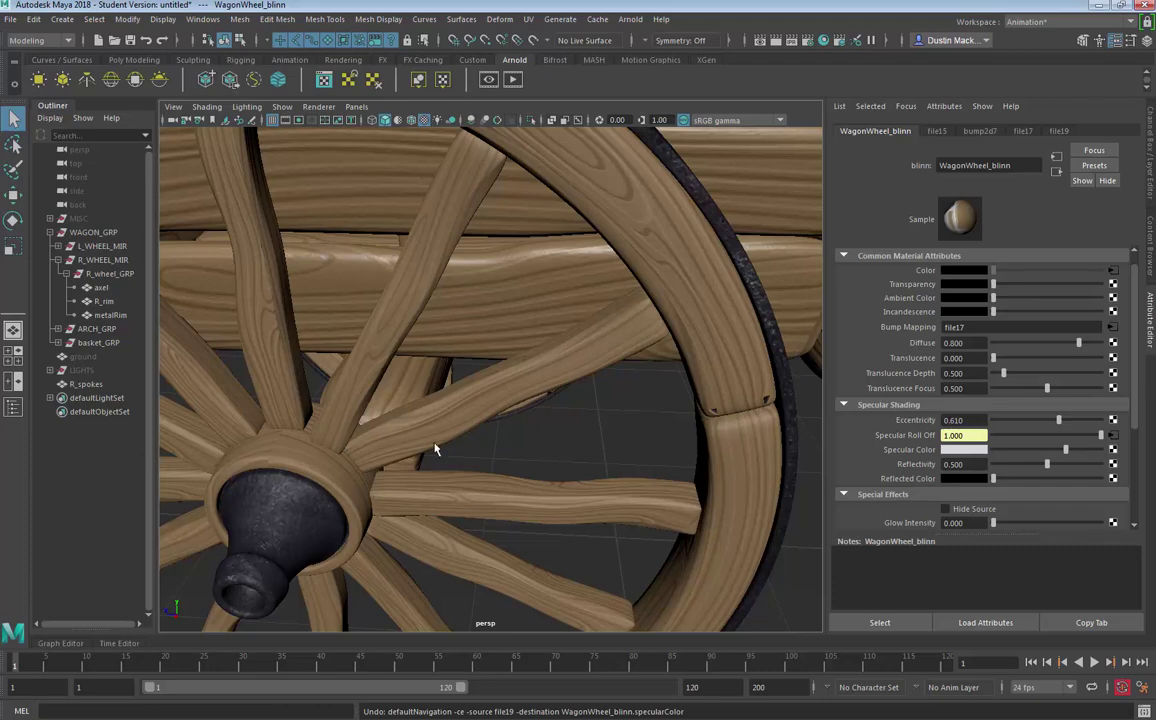
- Check the highlights on the wheel hub and lower WagonWheel_blinn's eccentricity to 0.221
left_click_drag(435, 450, 703, 437, "alt")
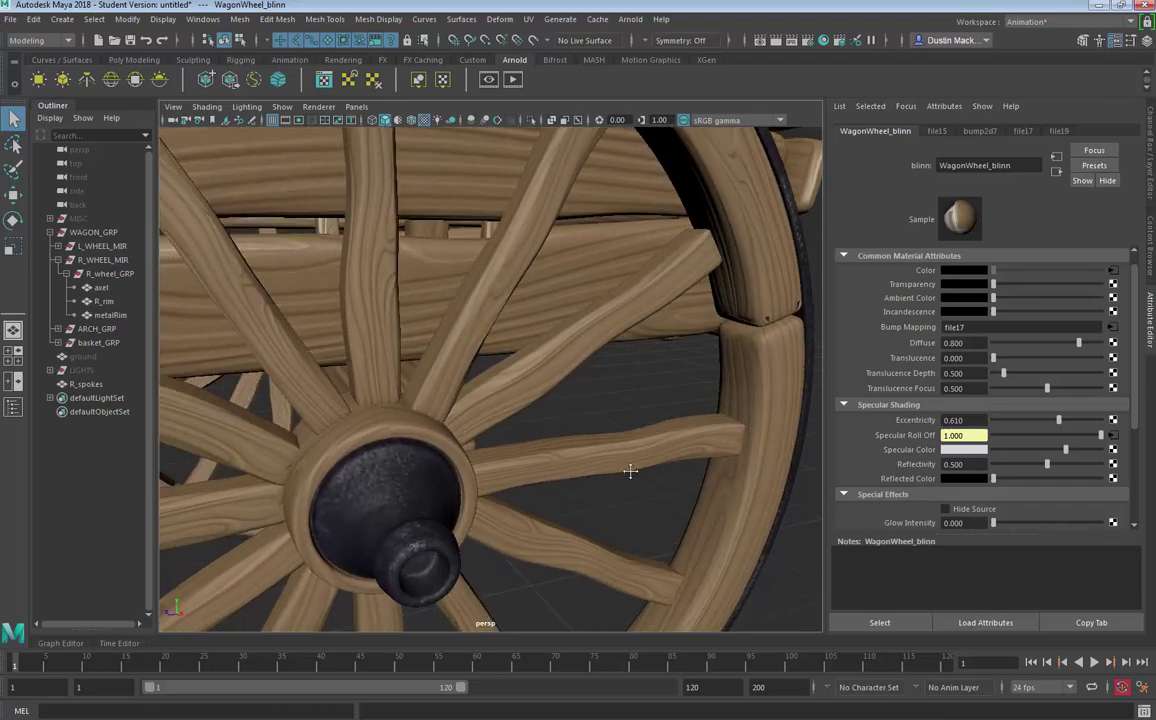
left_click_drag(630, 470, 688, 460, "alt")
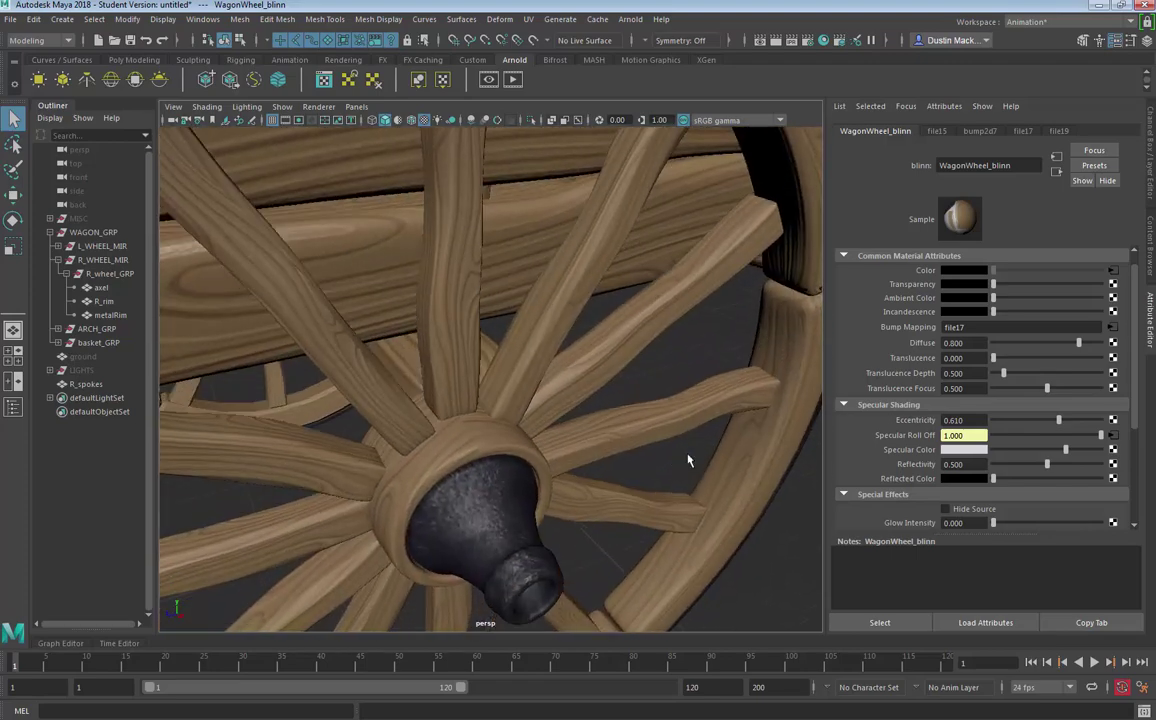
left_click_drag(1042, 421, 1010, 421)
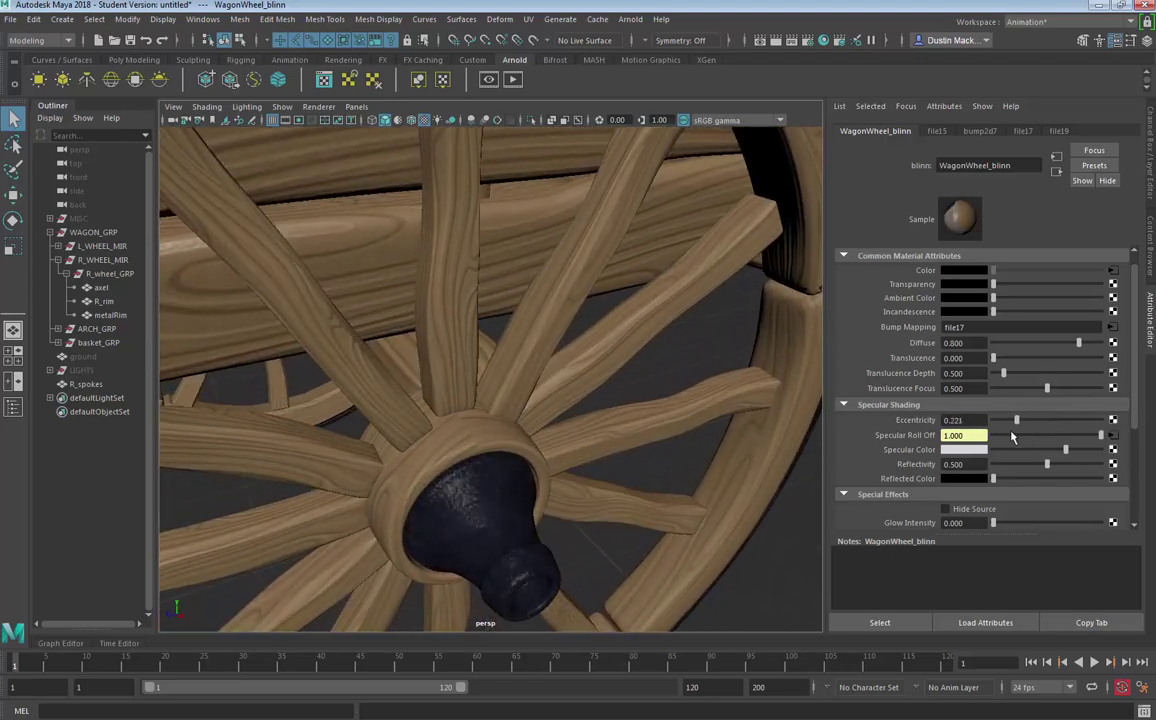
- Set WagonWheel_blinn's eccentricity to 0.214 and check the highlights on the wheel hub, rim and basket from several angles
left_click_drag(591, 492, 665, 430, "alt")
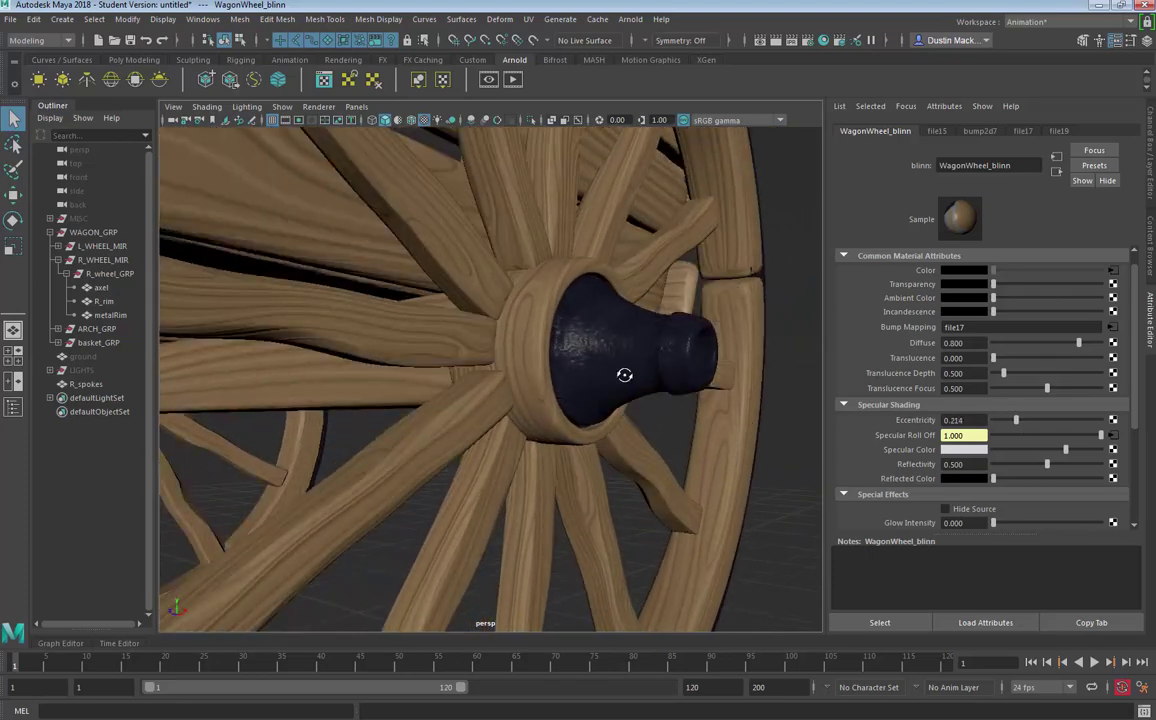
left_click_drag(624, 374, 575, 361, "alt")
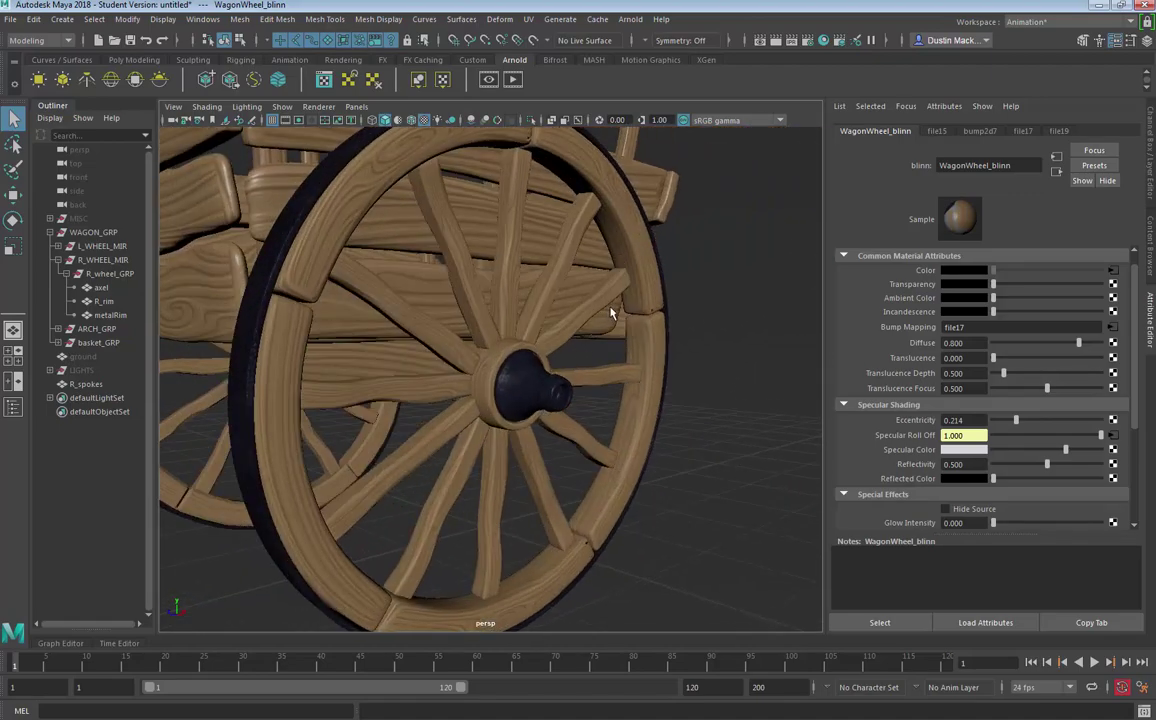
left_click_drag(612, 313, 636, 488, "alt")
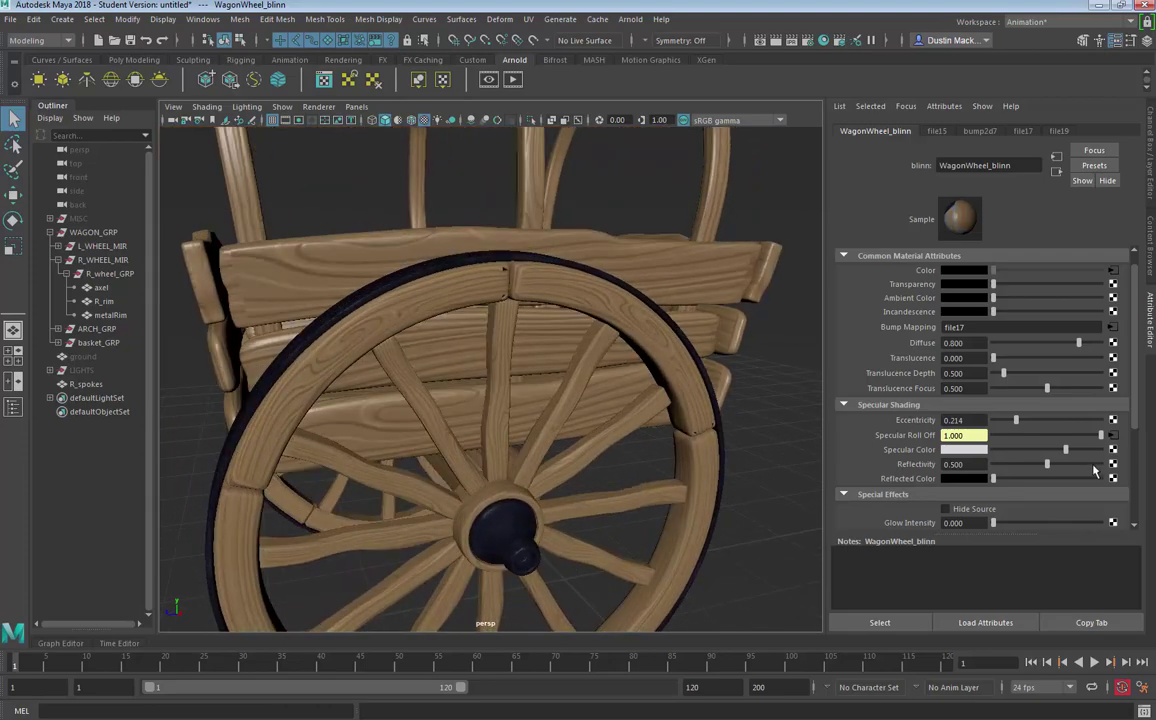
left_click_drag(649, 393, 585, 488, "alt")
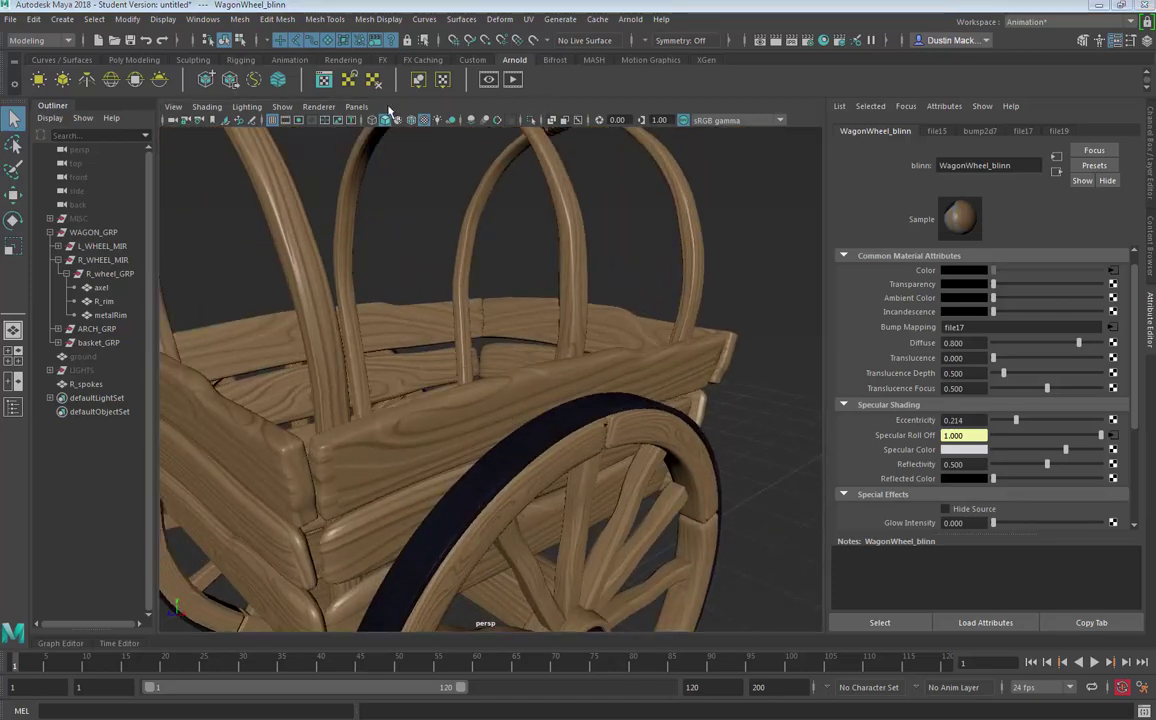
- Clear the Hypershade graph, select one of the wagon's arches, and graph its wagonBasket_blinn network in the maximized Hypershade
left_click_drag(2, 155, 932, 116)
left_click(480, 132)
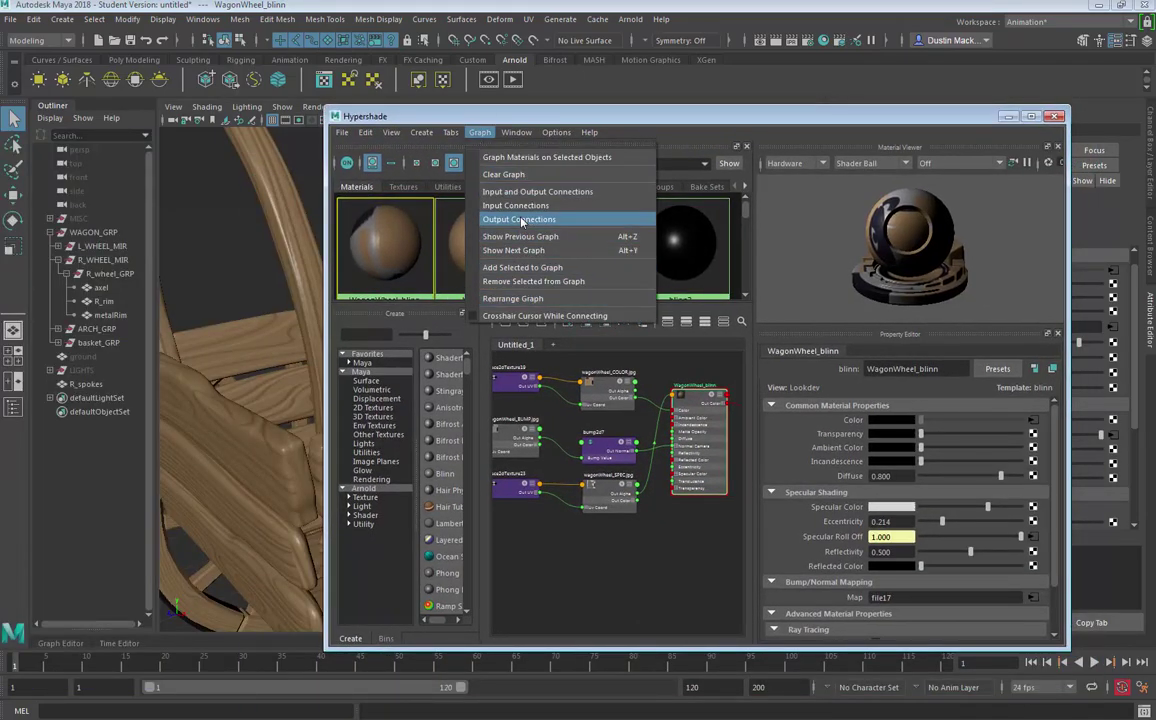
left_click(523, 176)
left_click(281, 224)
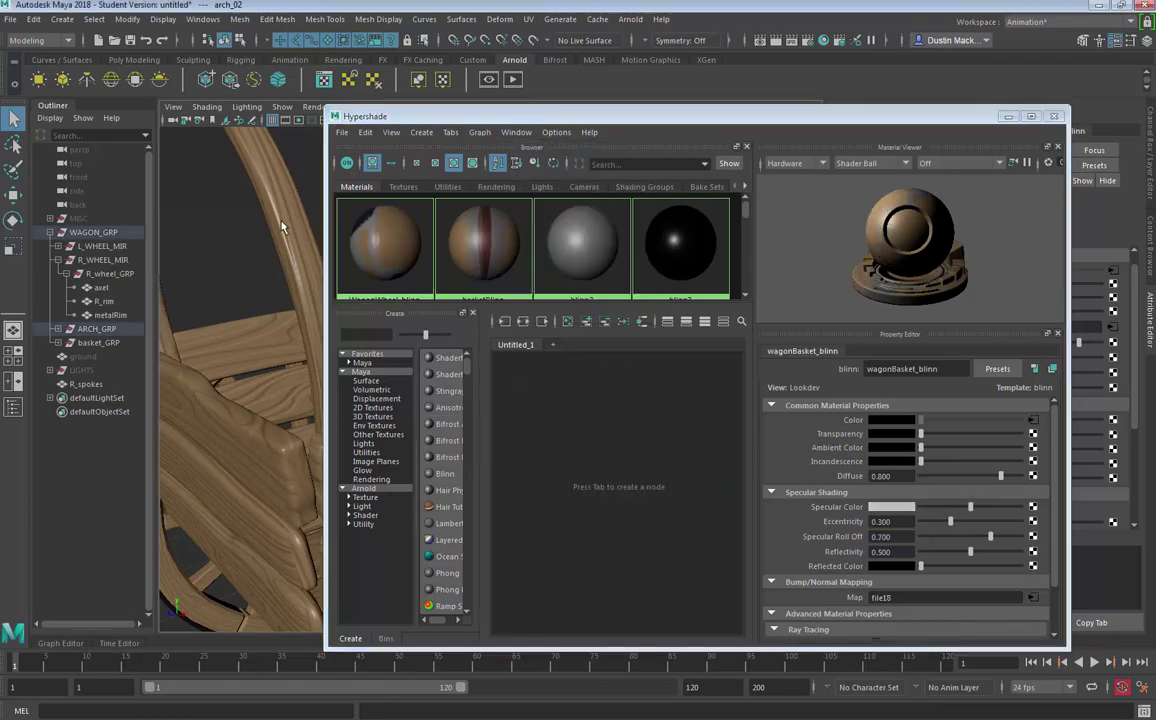
left_click(642, 321)
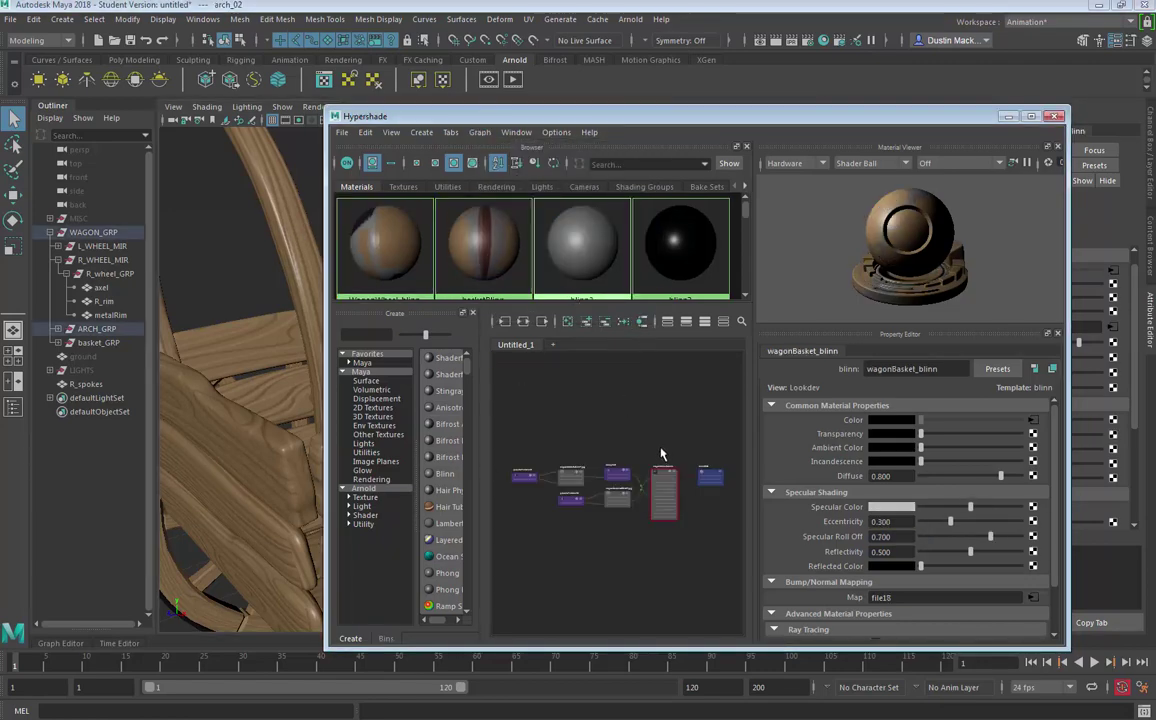
left_click(1031, 116)
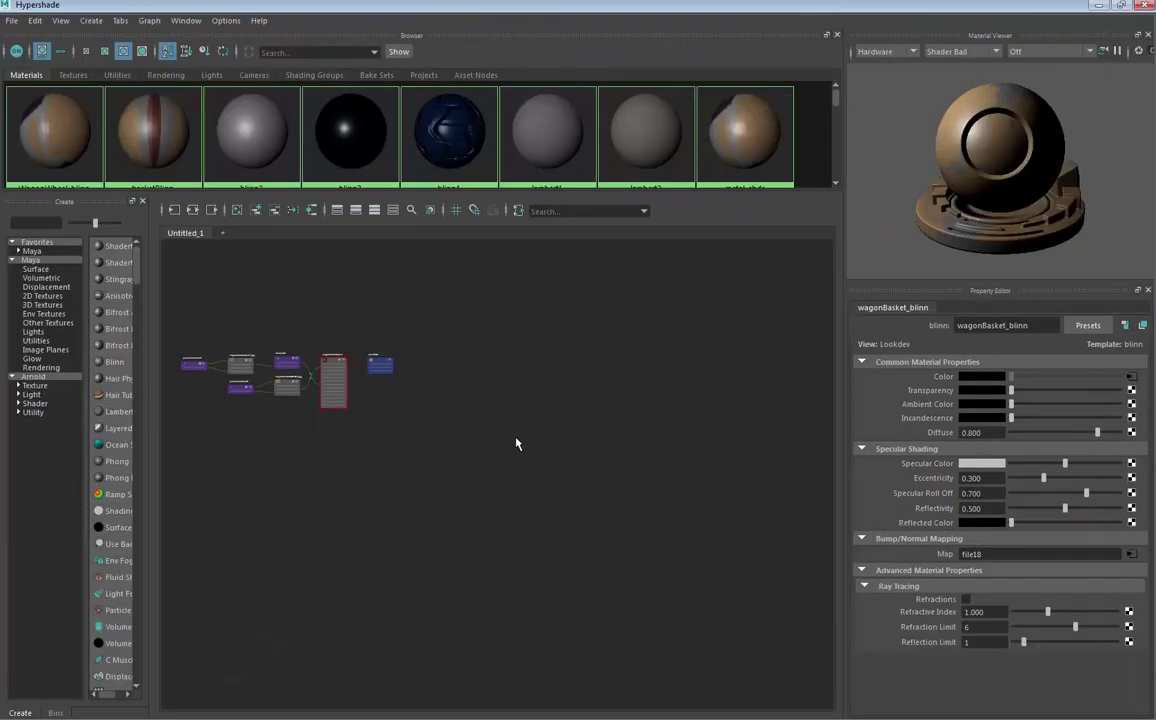
scroll(566, 401, "up", 5)
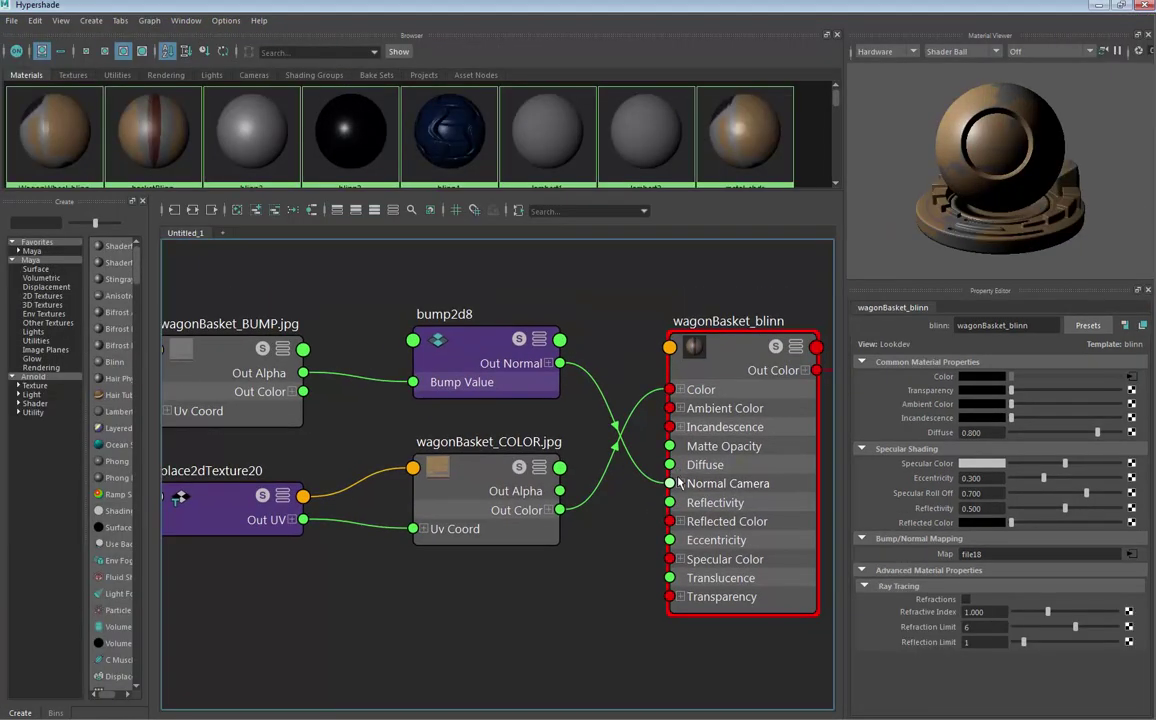
scroll(600, 484, "down", 3)
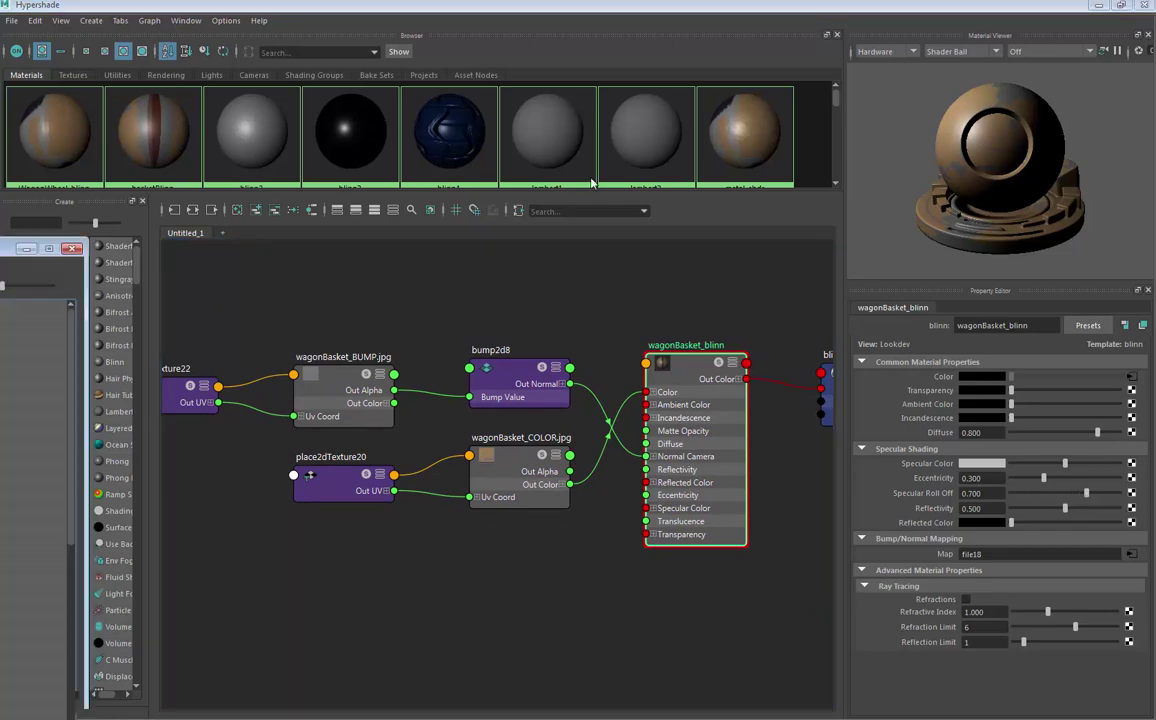
- Connect a new file texture to wagonBasket_blinn's specular roll off and load wagonBasket_SPEC.jpg into it
left_click(562, 287)
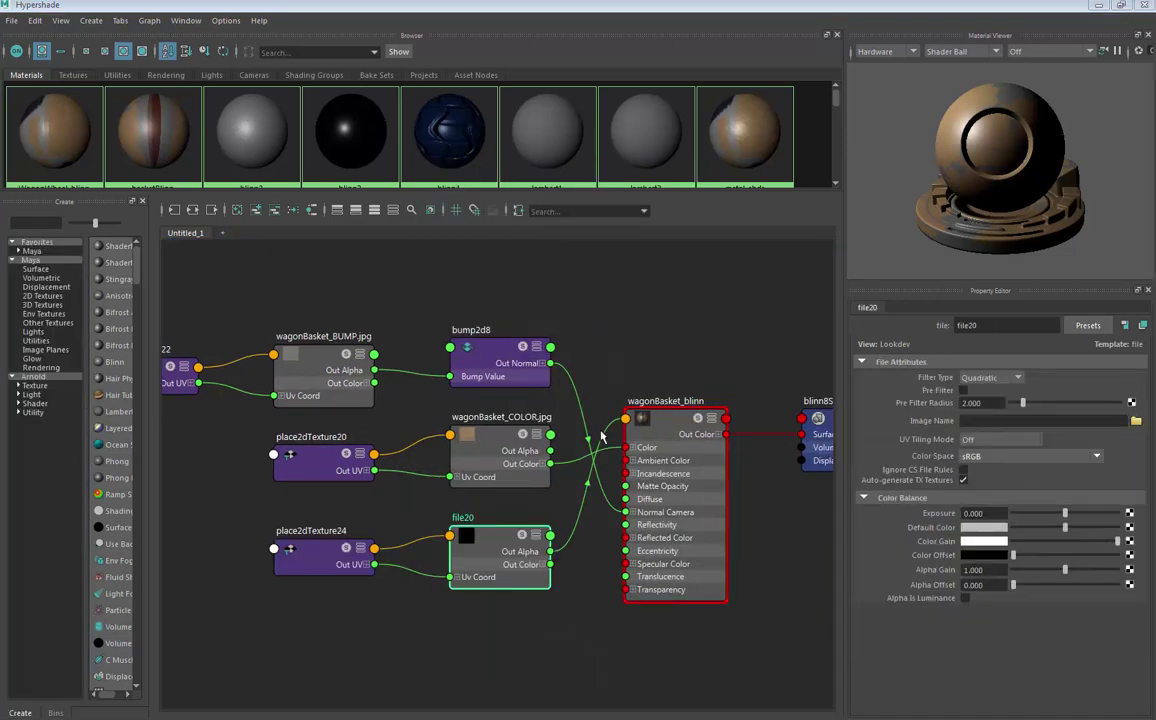
left_click(1136, 421)
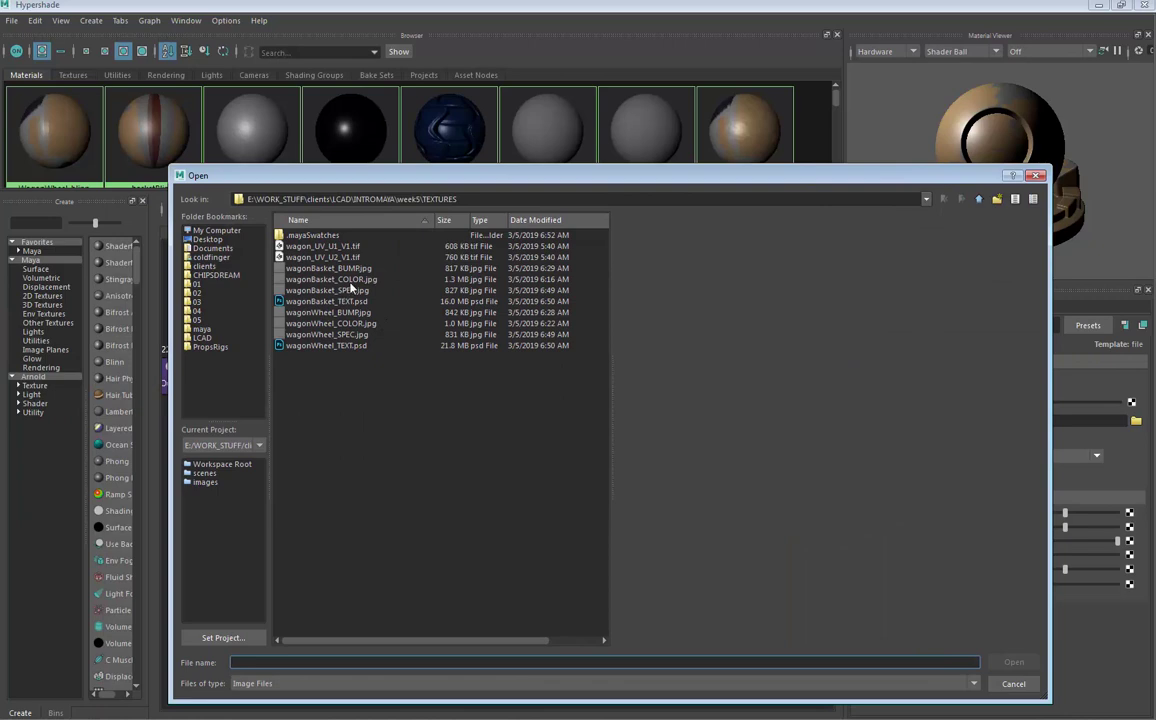
left_click(357, 291)
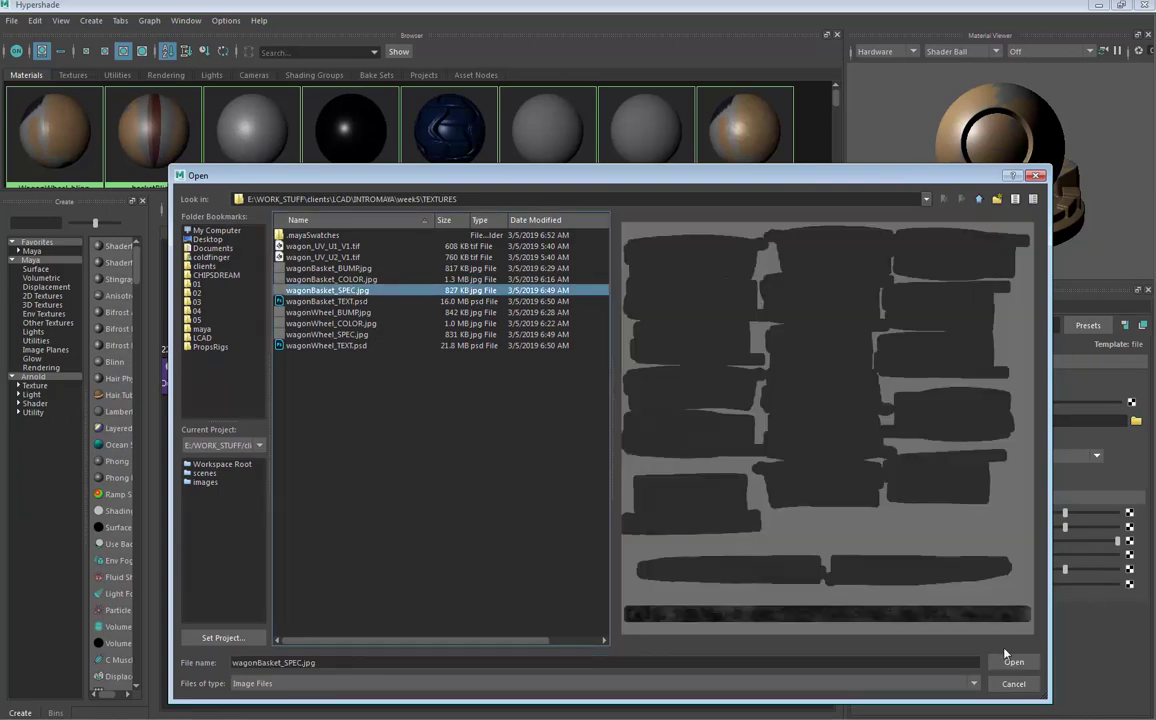
left_click(1008, 658)
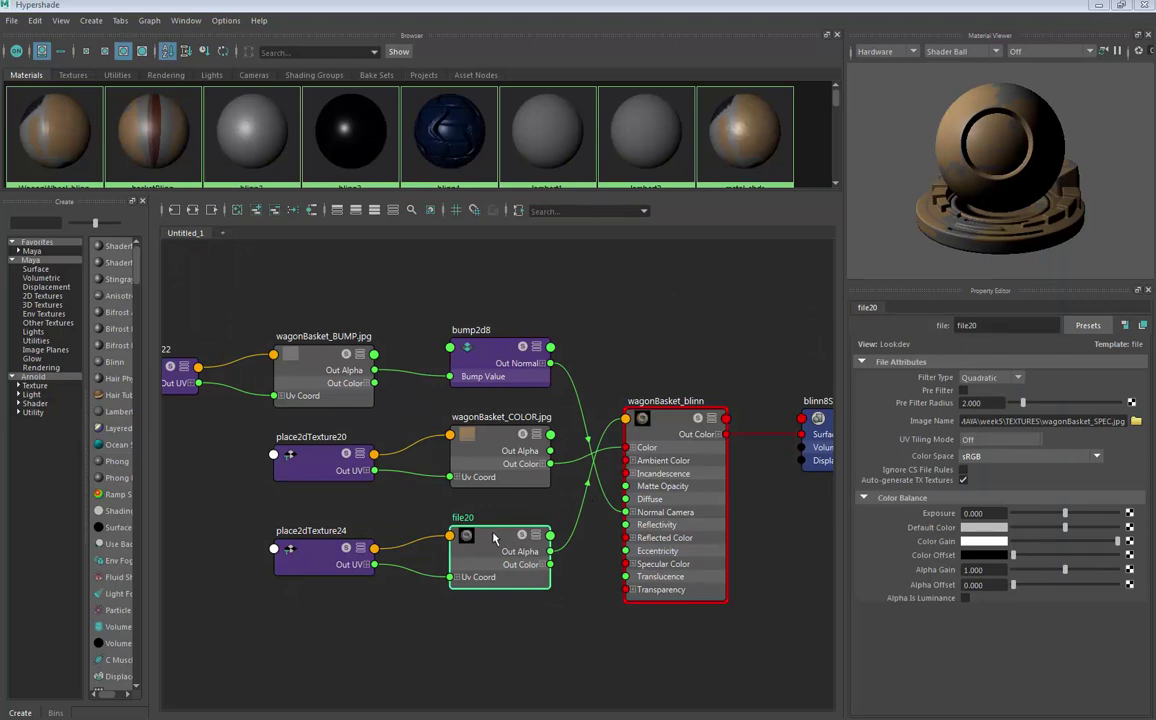
right_click(400, 500)
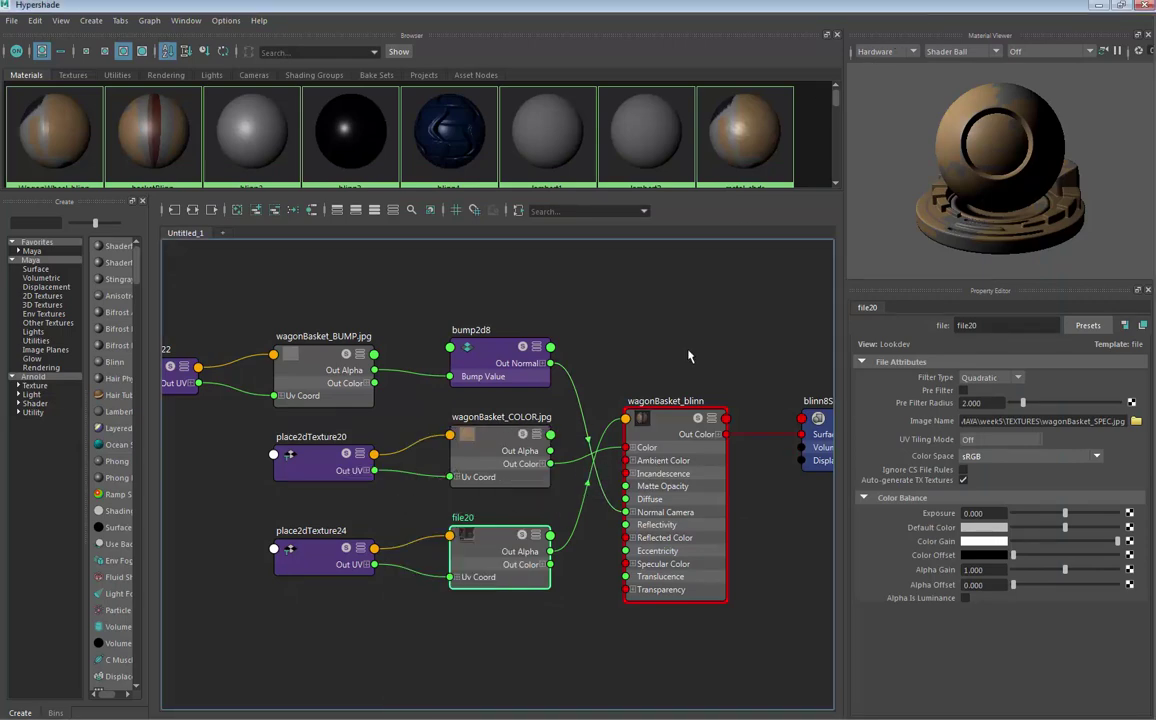
left_click_drag(535, 537, 534, 531)
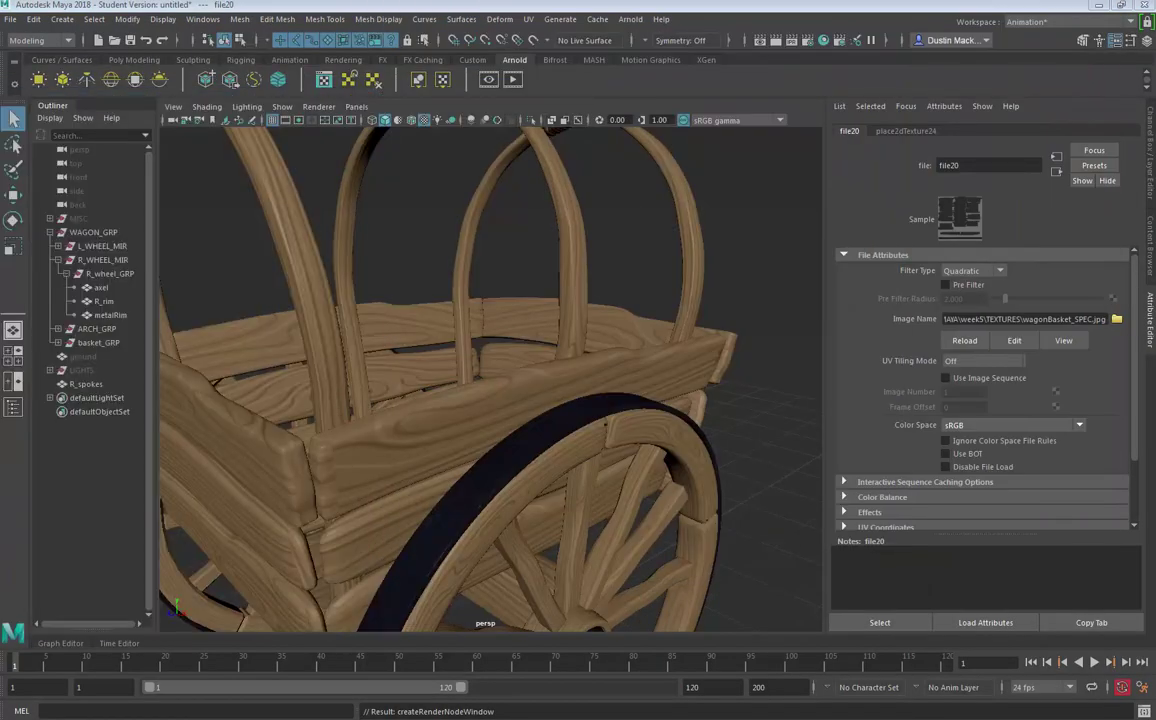
- Select the leather tie on an arch, raise wagonBasket_blinn's specular color to full white, and check the arches
left_click_drag(443, 364, 643, 397, "alt")
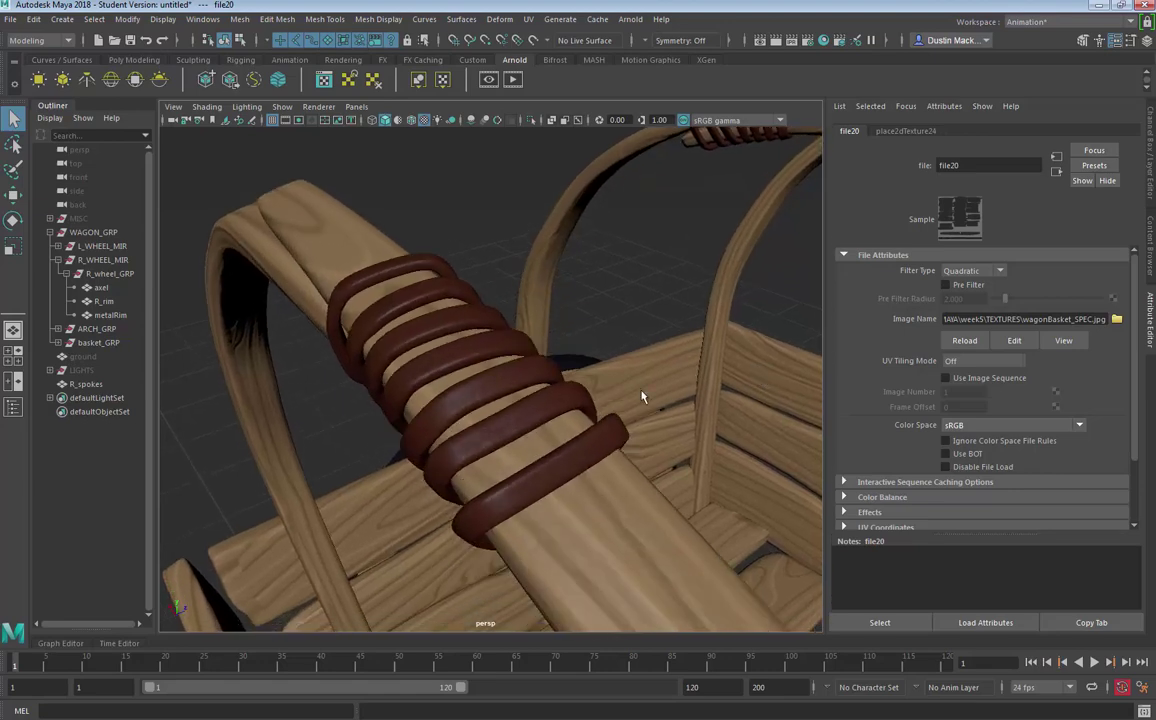
left_click(470, 352)
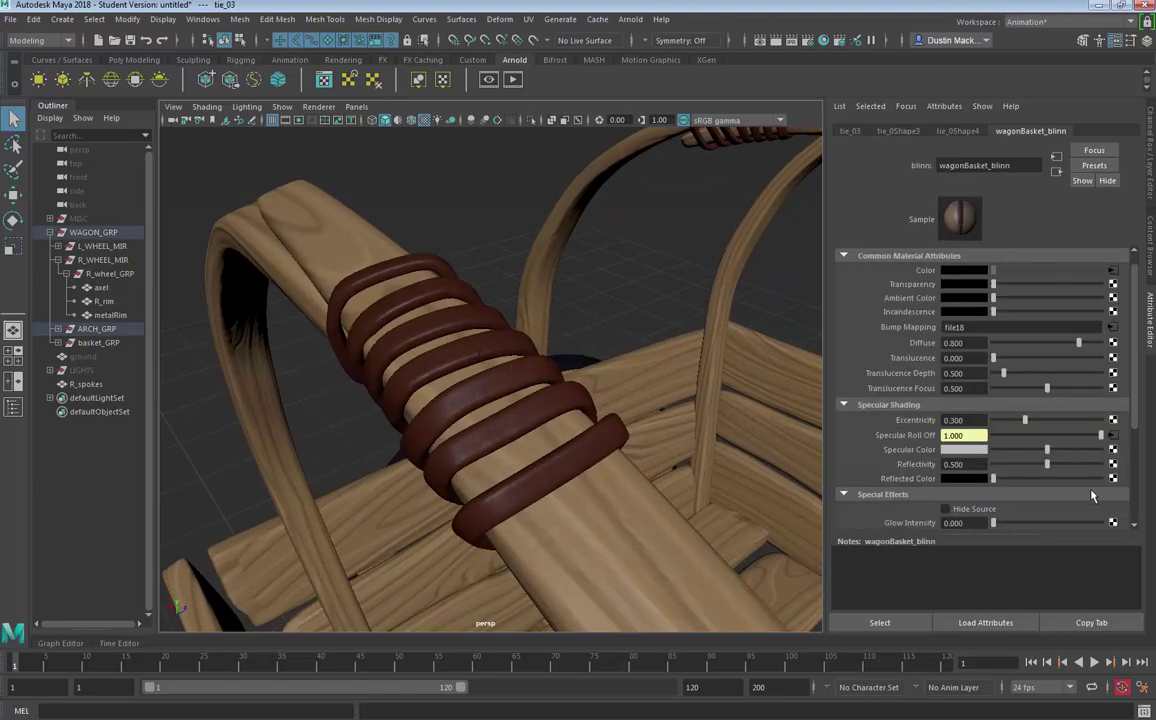
mouse_move(1052, 453)
left_mouse_down()
mouse_move(1085, 452)
mouse_move(1018, 452)
mouse_move(1129, 452)
left_mouse_up()
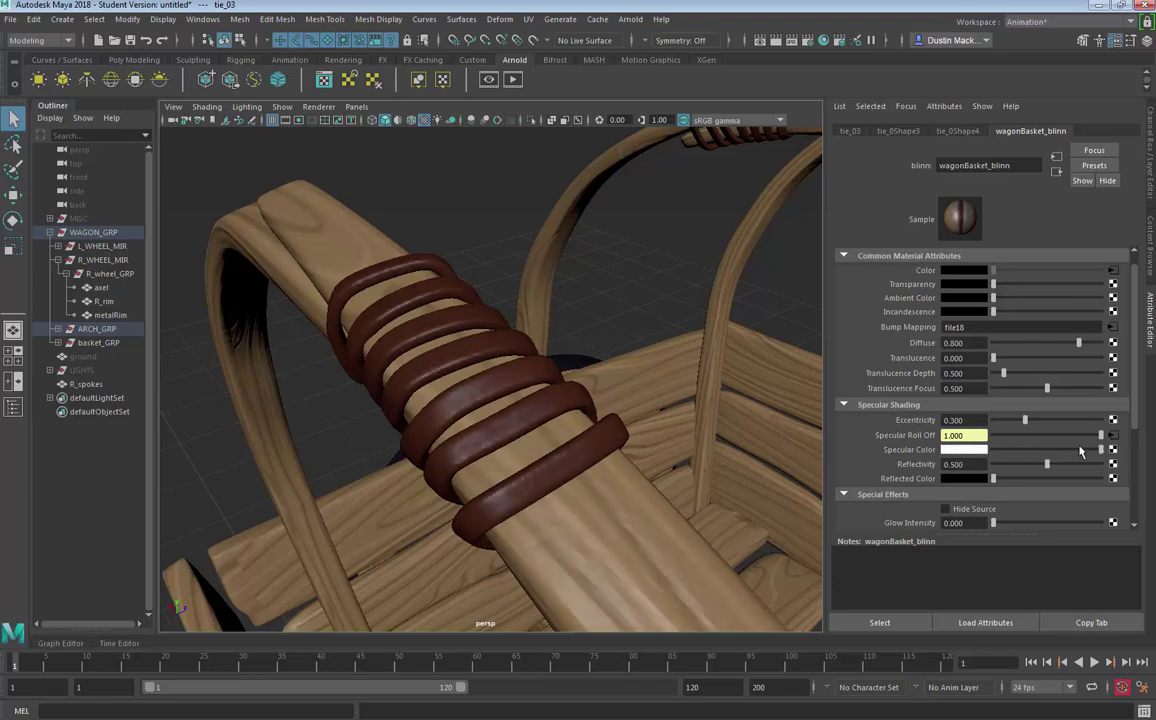
left_click_drag(725, 397, 795, 439, "alt")
right_click_drag(795, 439, 539, 439, "alt")
left_click_drag(539, 439, 580, 441, "alt")
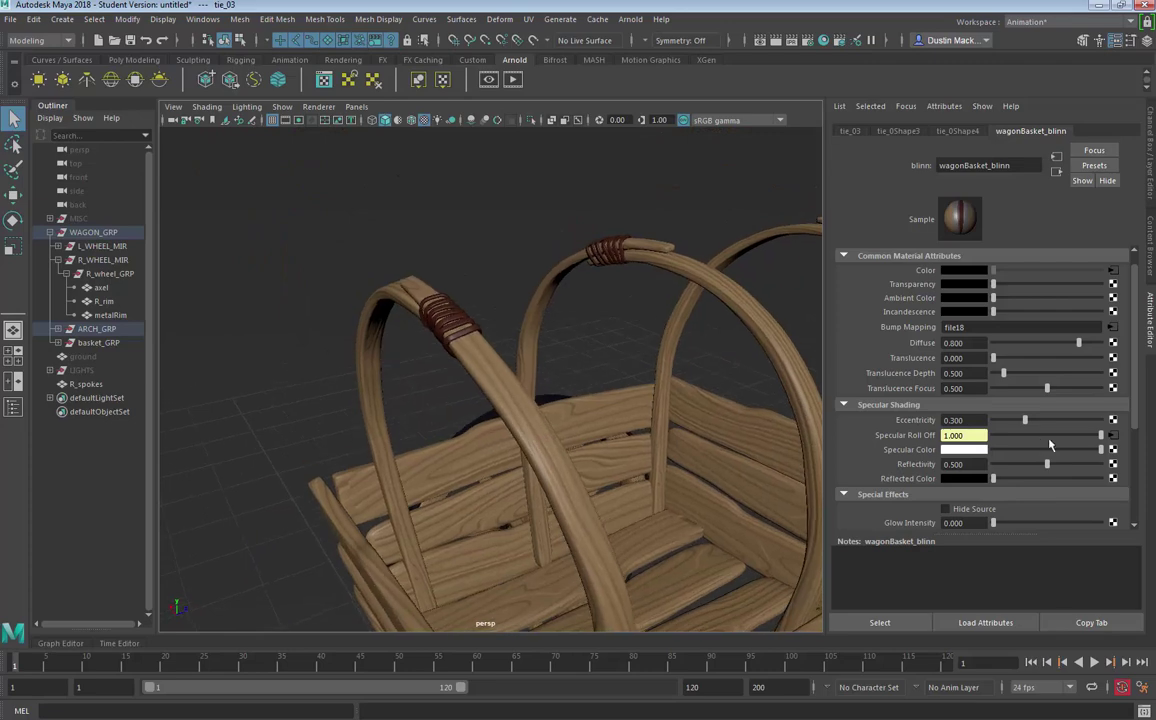
- Lower wagonBasket_blinn's specular color to a light grey and set its eccentricity to 0.143, checking the basket's highlights
mouse_move(1066, 452)
left_mouse_down()
mouse_move(1045, 452)
mouse_move(1069, 463)
left_mouse_up()
left_click_drag(1003, 427, 1024, 449)
left_click_drag(697, 459, 329, 441, "alt")
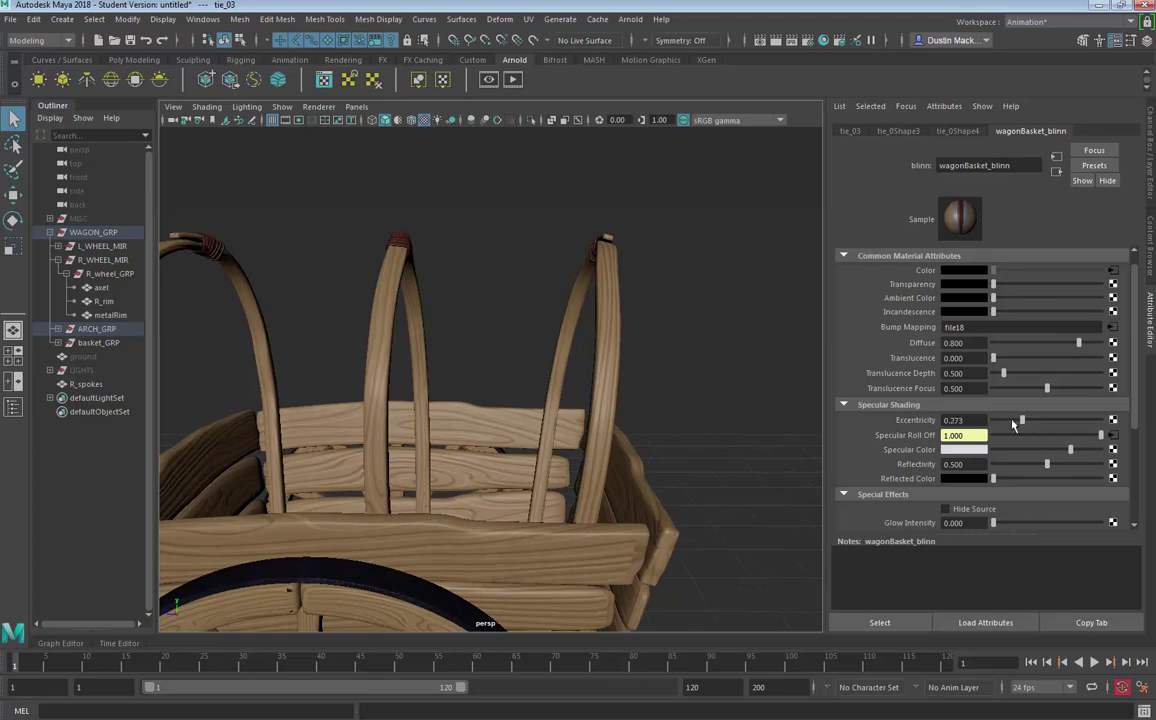
left_click_drag(1013, 425, 1009, 428)
left_click_drag(643, 391, 465, 231, "alt")
middle_click_drag(420, 215, 412, 257, "alt")
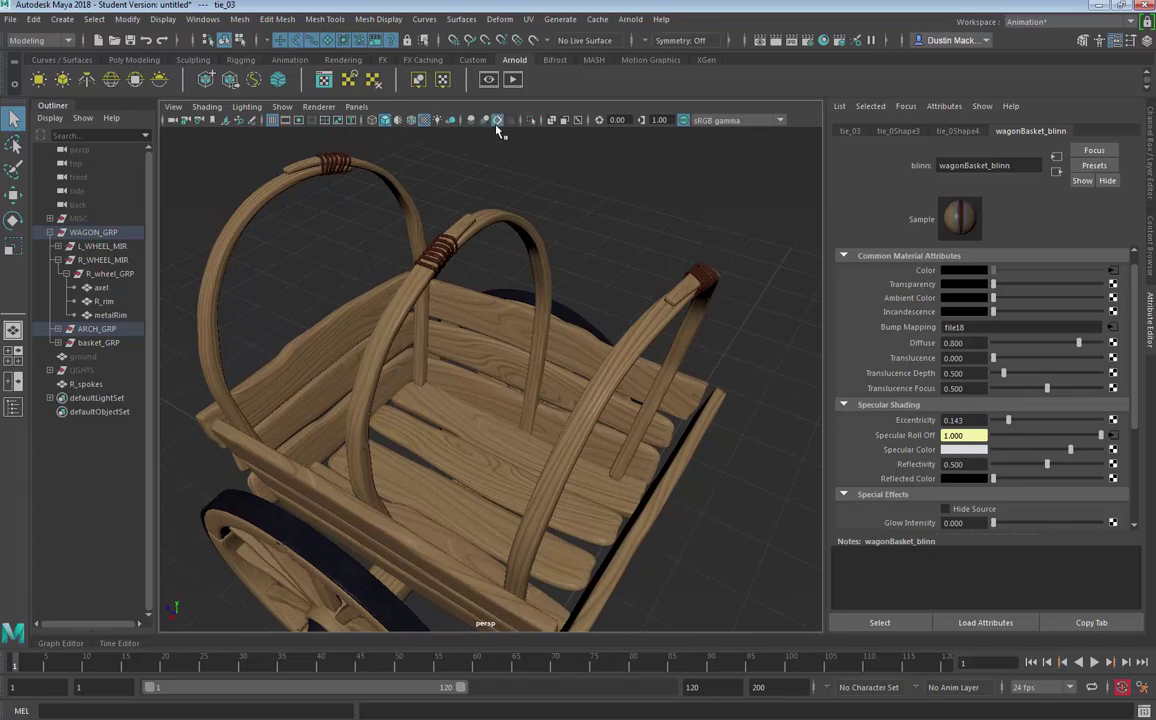
- Examine the shading of the whole wagon, including the wheels, basket and arches, from several angles
left_click_drag(558, 338, 497, 396, "alt")
scroll(578, 452, "down", 5)
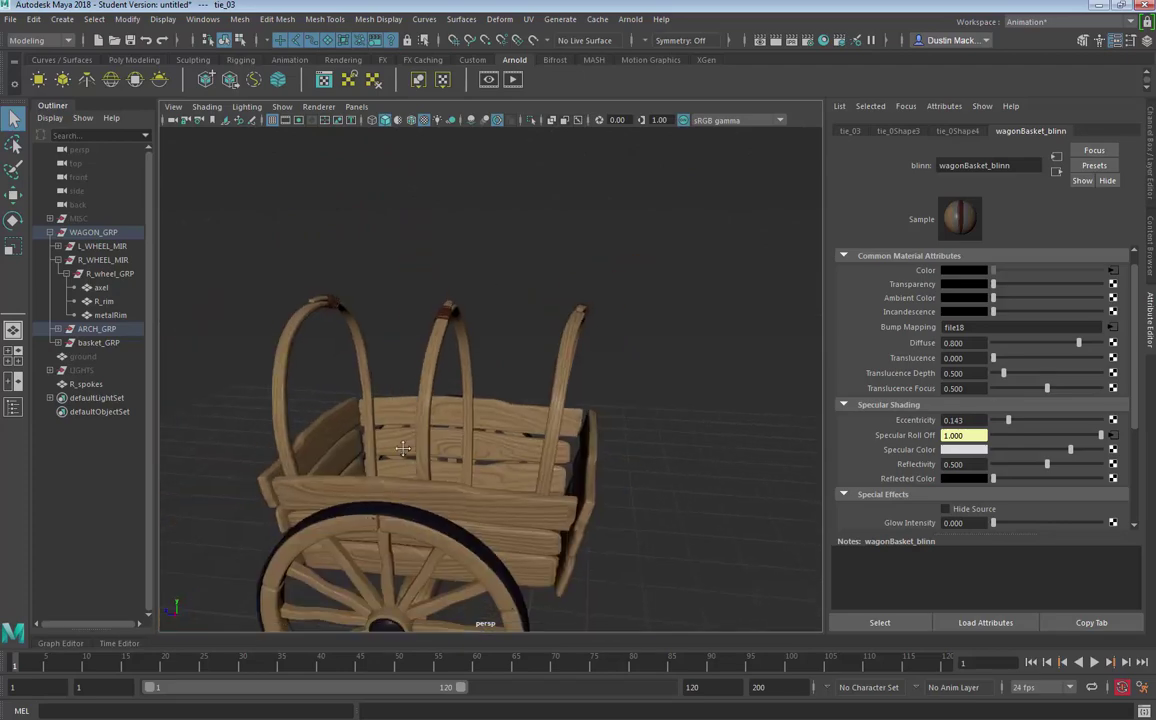
left_click_drag(578, 452, 540, 328, "alt")
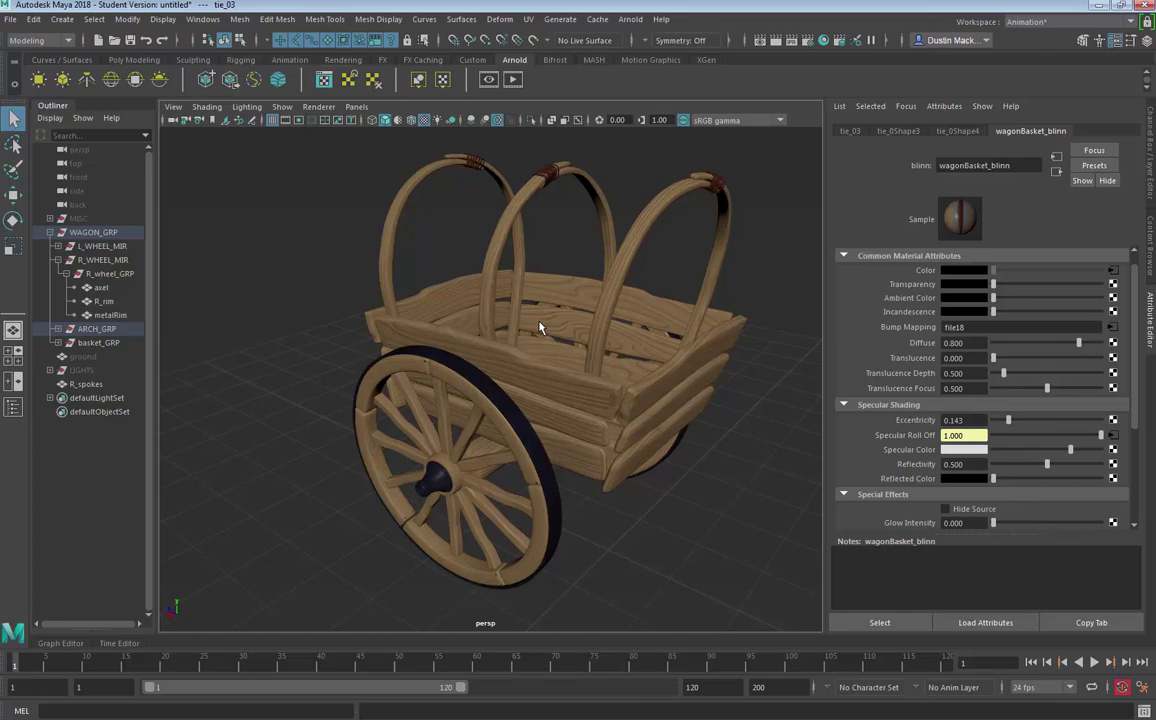
left_click_drag(553, 408, 535, 432, "alt")
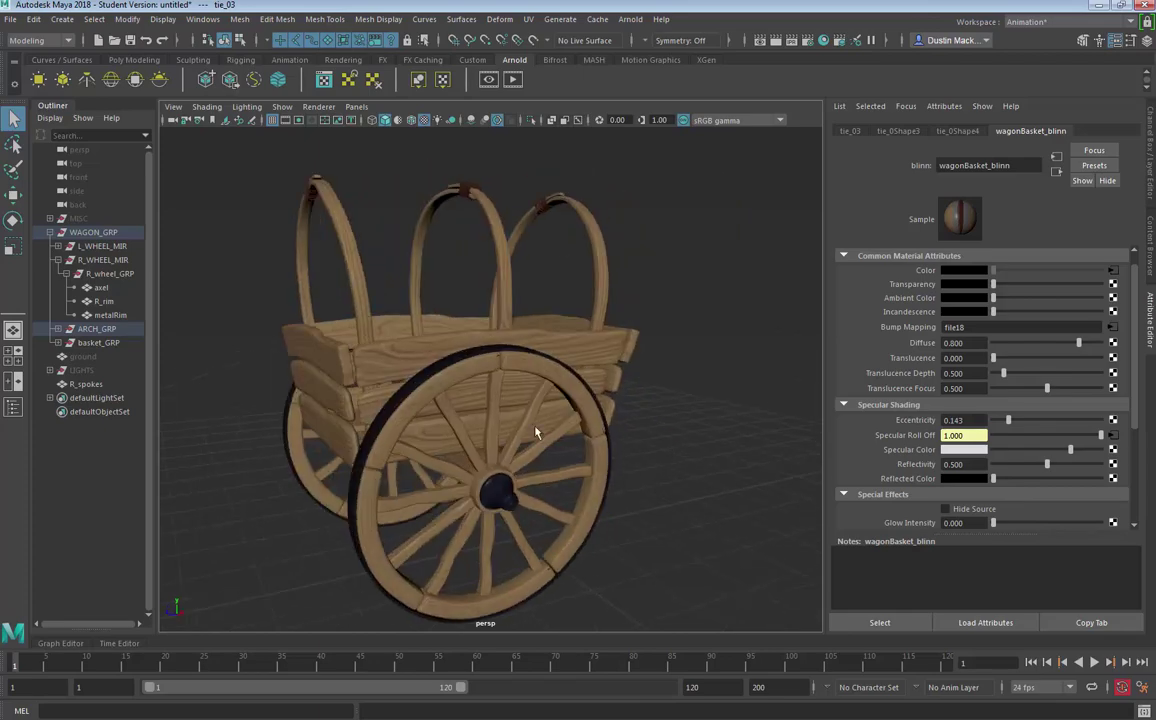
left_click_drag(494, 393, 540, 396, "alt")
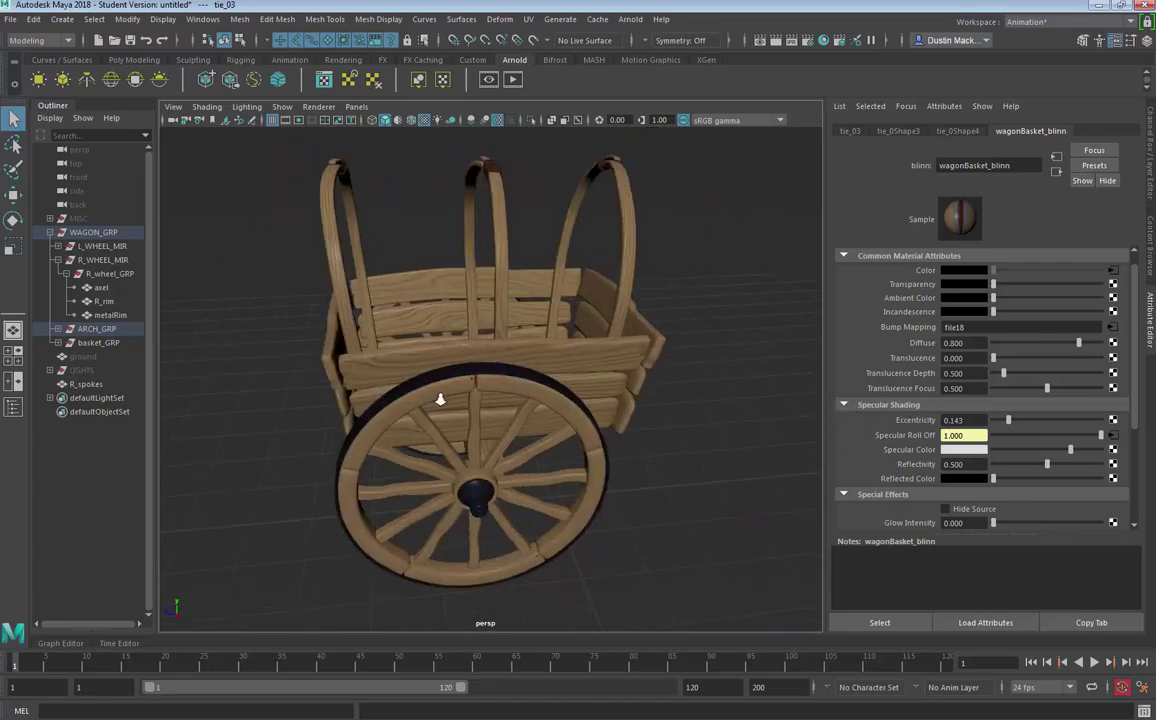
- Inspect the dark spots at the upper joint of R_rim by switching its smooth preview off and back on
scroll(440, 399, "up", 8)
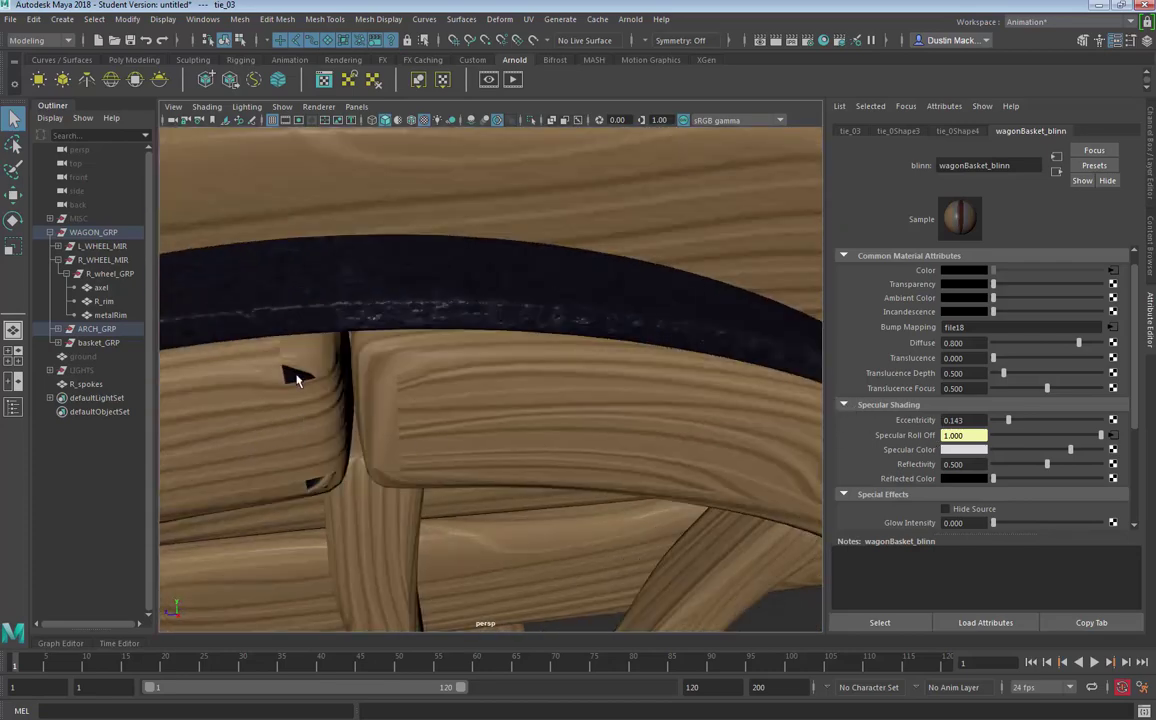
left_click(297, 375)
key("1")
left_click_drag(302, 386, 414, 371, "alt")
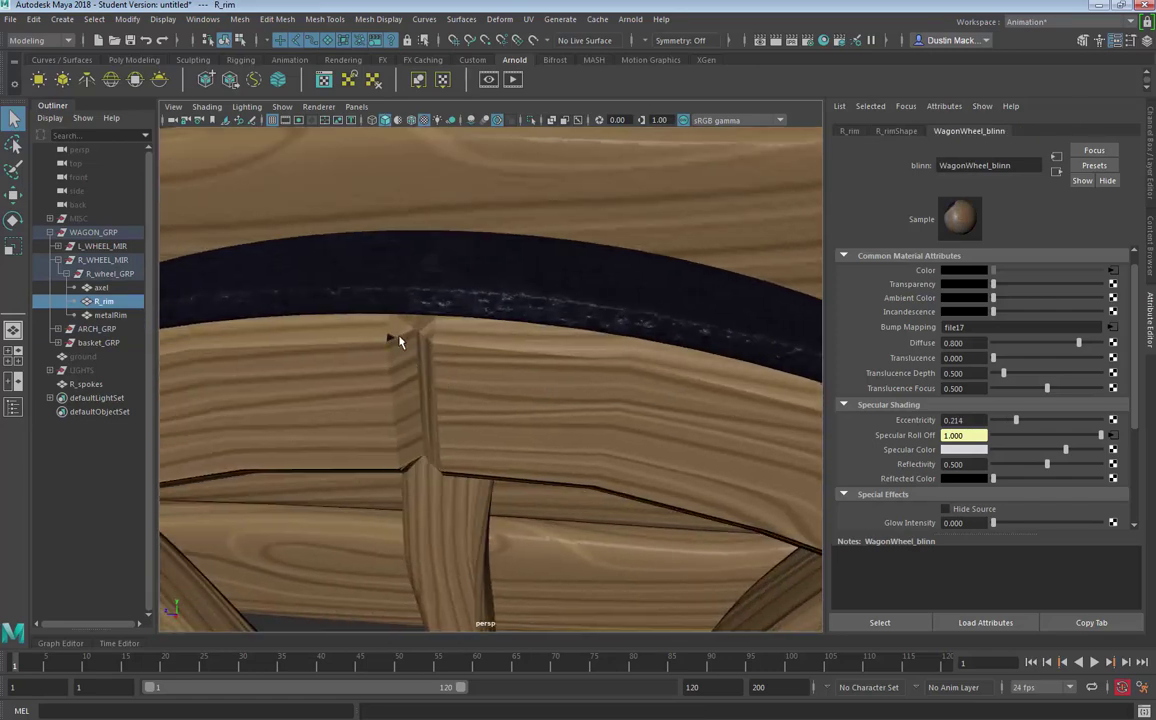
scroll(413, 343, "down", 5)
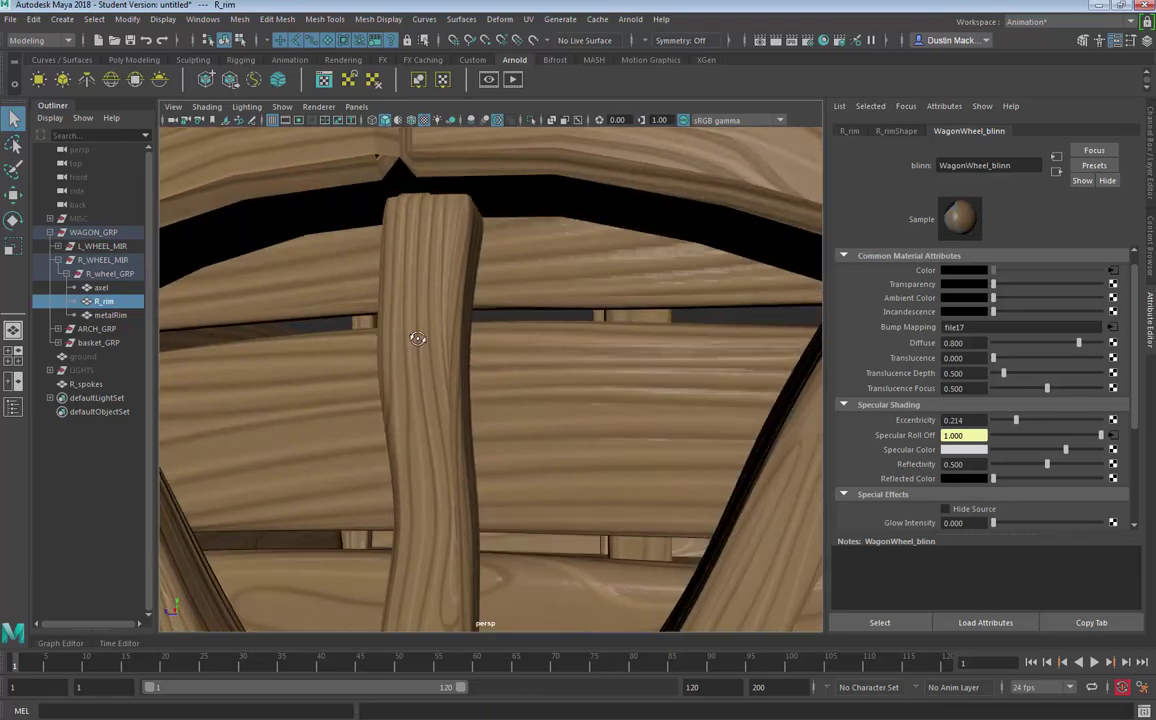
scroll(420, 350, "down", 5)
key("3")
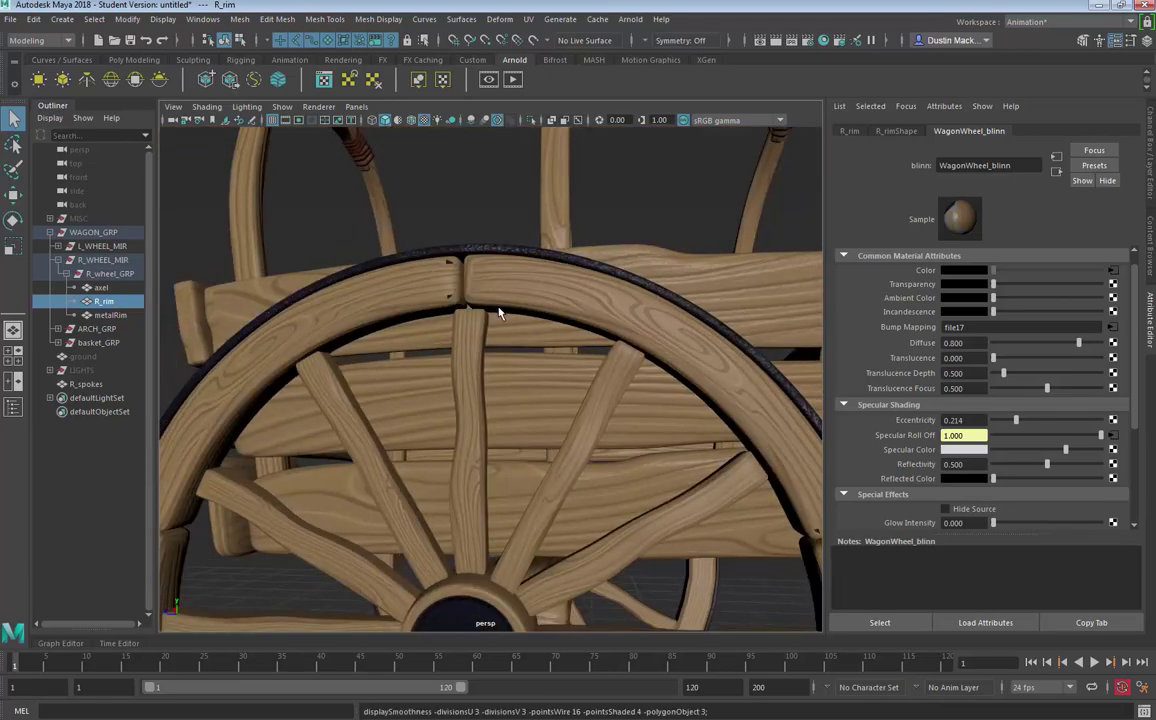
- Turn off R_rim's smooth preview, deselect it, and check the whole wagon
right_click_drag(623, 528, 550, 519, "alt")
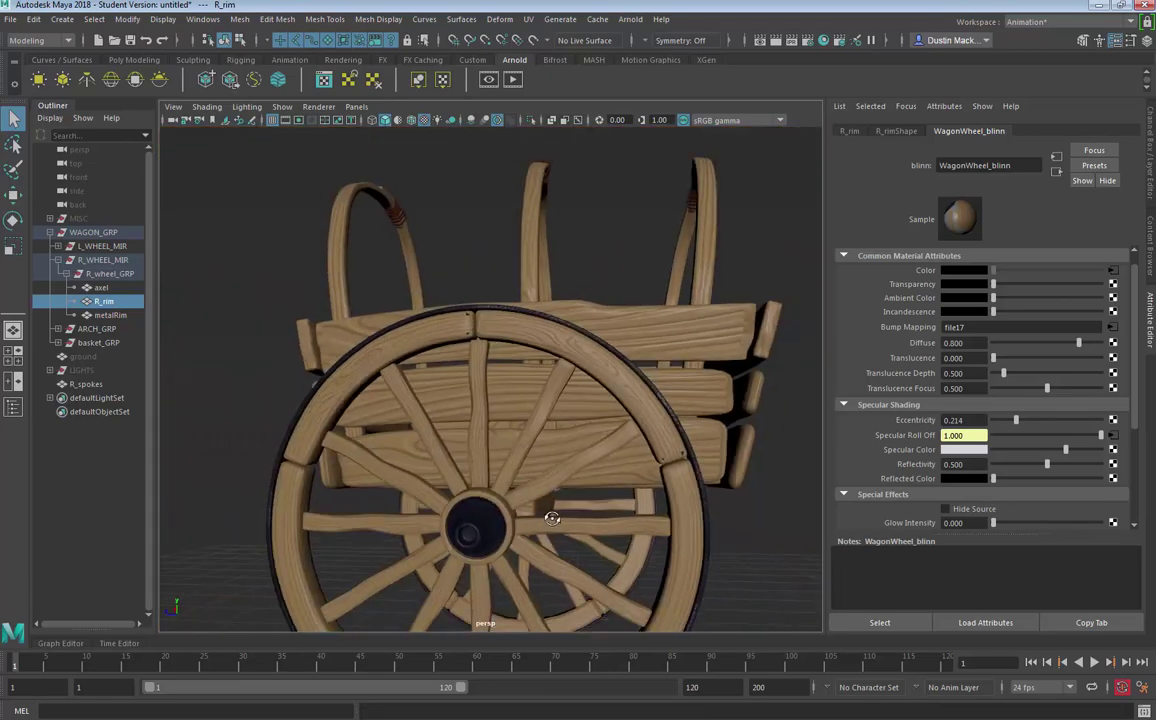
left_click_drag(550, 519, 616, 485, "alt")
key("1")
right_click_drag(615, 485, 425, 483, "alt")
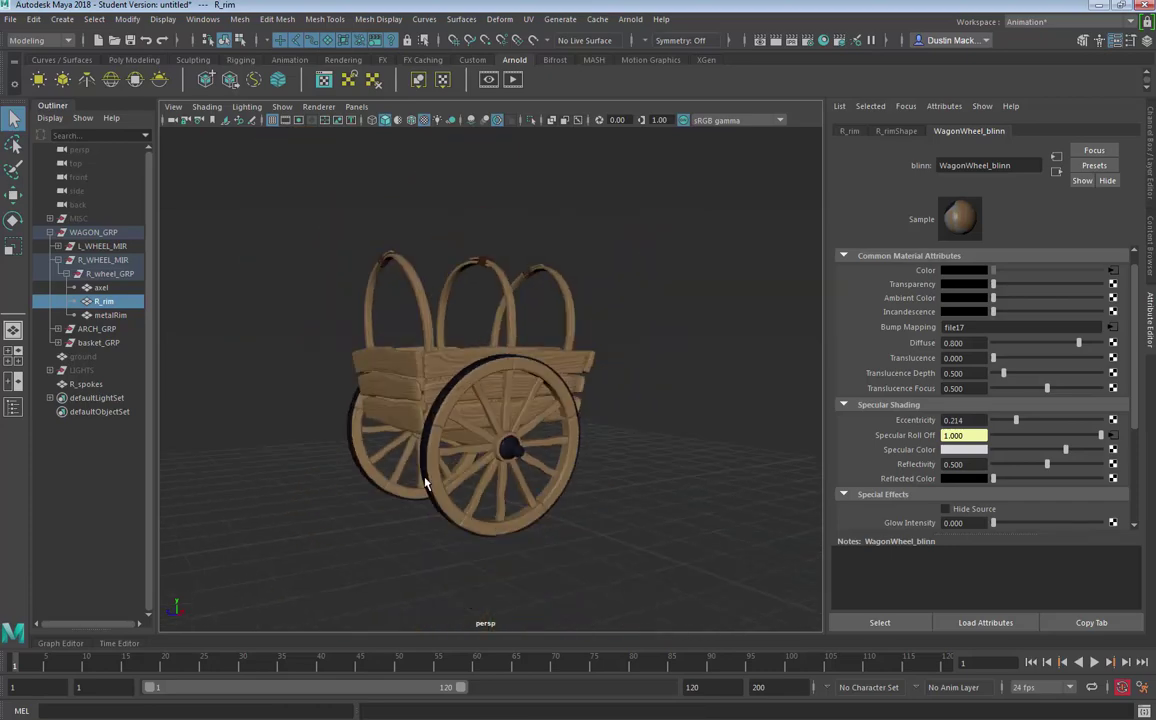
left_click(712, 361)
left_click_drag(712, 361, 606, 461, "alt")
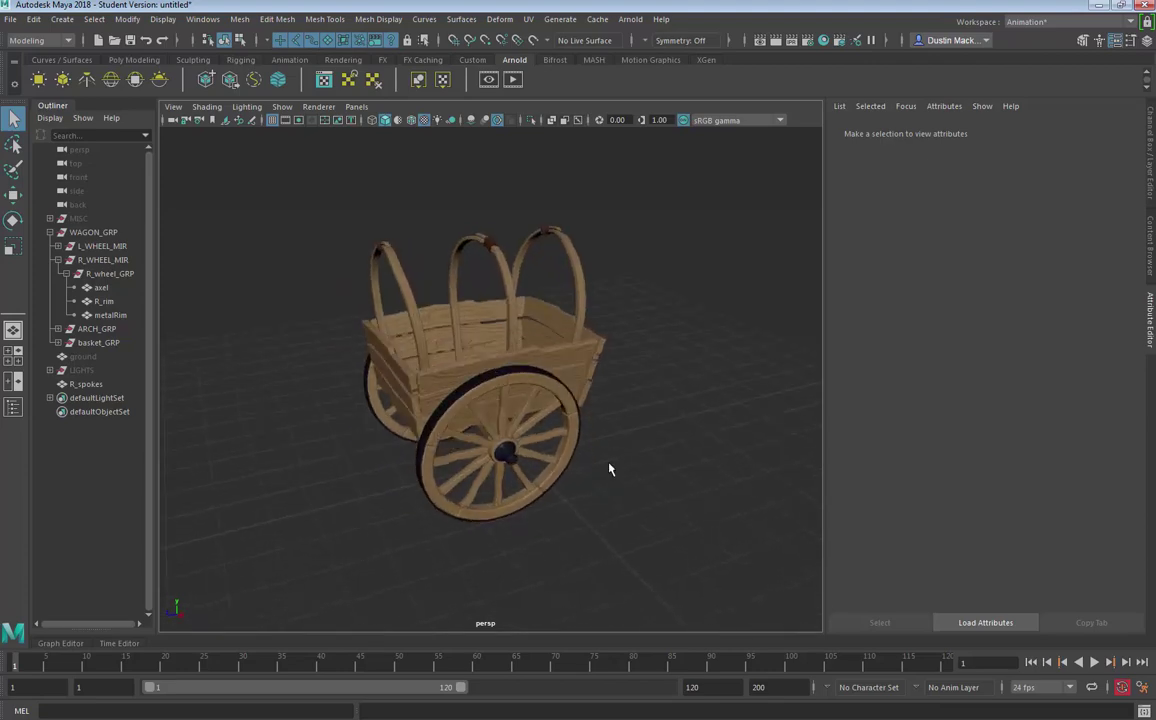
- Collapse WAGON_GRP in the Outliner and open the Hypershade
left_click(50, 232)
mouse_move(435, 318)
left_mouse_down("alt")
mouse_move(403, 323)
mouse_move(460, 305)
mouse_move(443, 295)
mouse_move(483, 276)
mouse_move(430, 300)
left_mouse_up("alt")
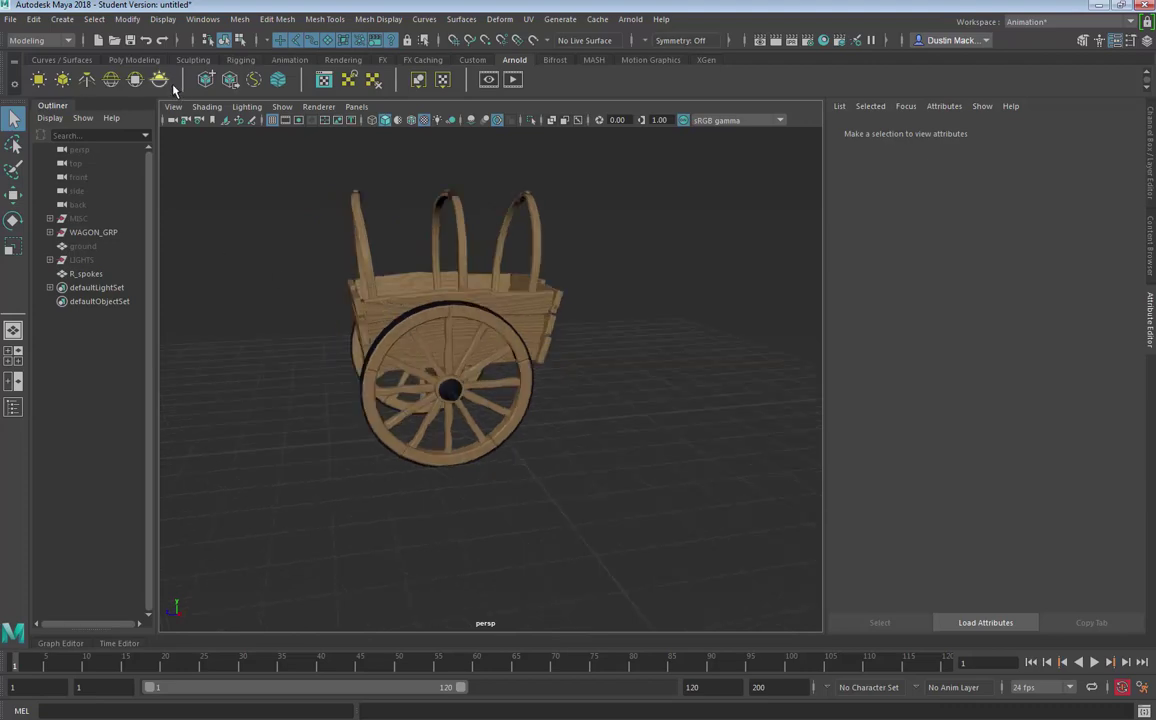
left_click(823, 40)
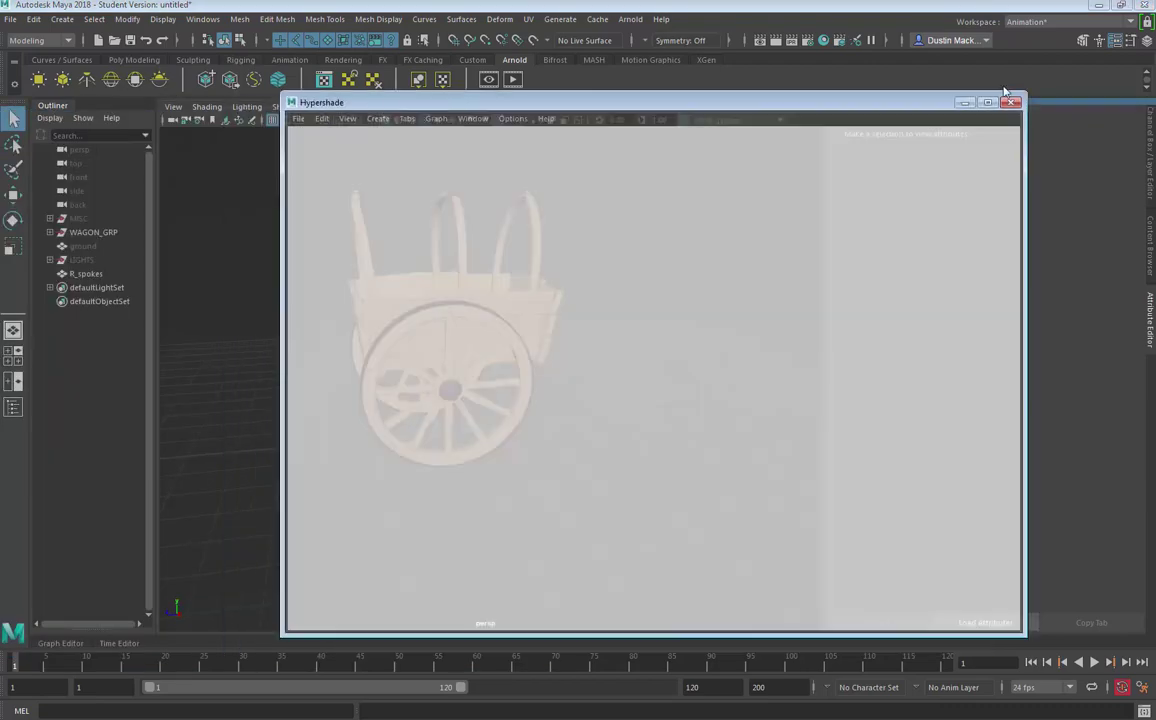
- Select the wagon parts in the viewport, graph their materials in the Hypershade and rearrange the graph into two separate networks
left_click_drag(580, 103, 791, 86)
left_click_drag(327, 277, 459, 440)
left_click_drag(400, 402, 331, 401, "alt")
left_click(811, 291)
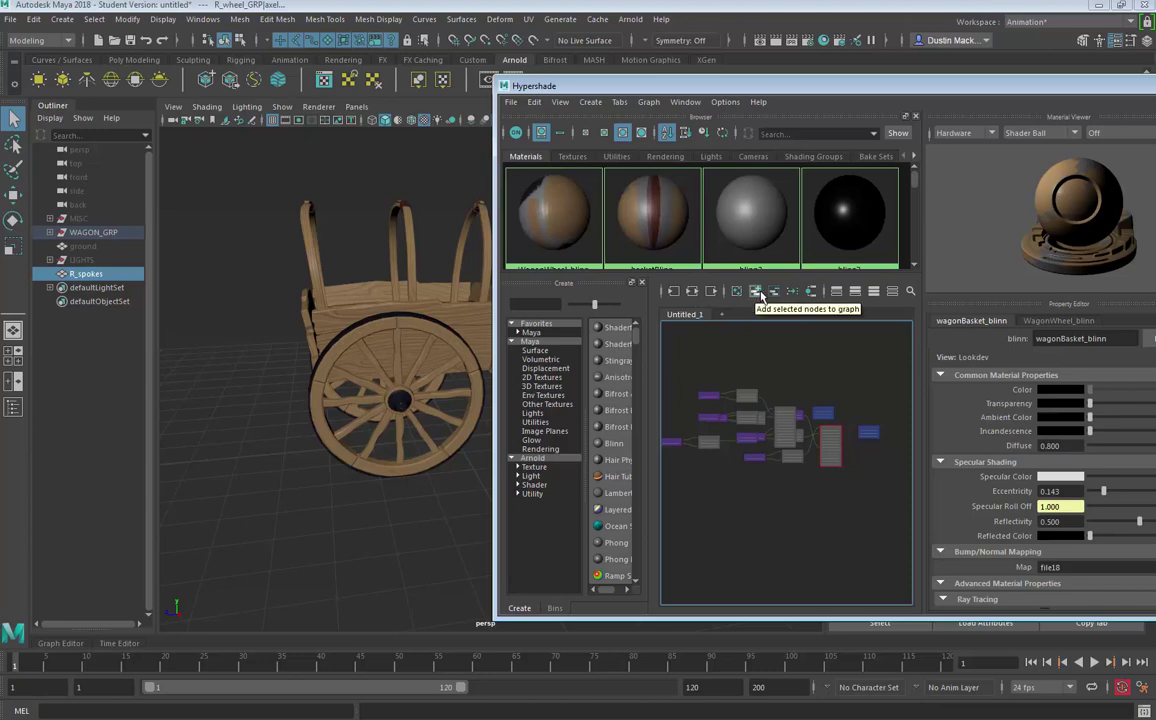
left_click(648, 102)
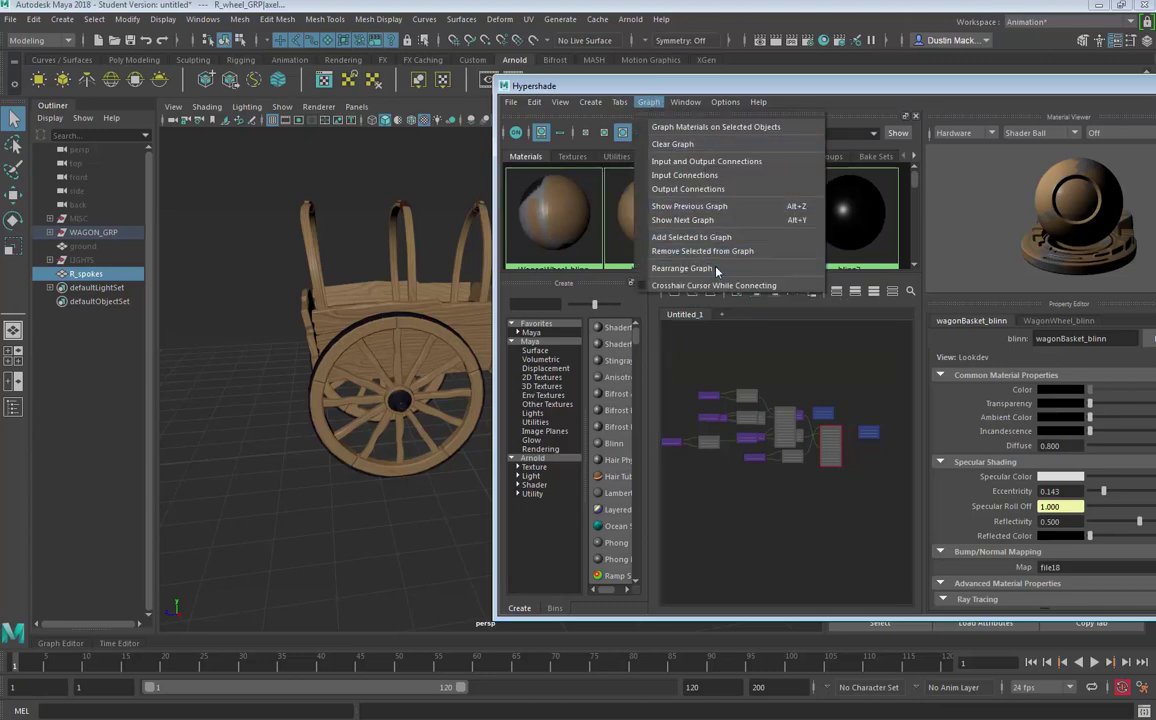
left_click(648, 238)
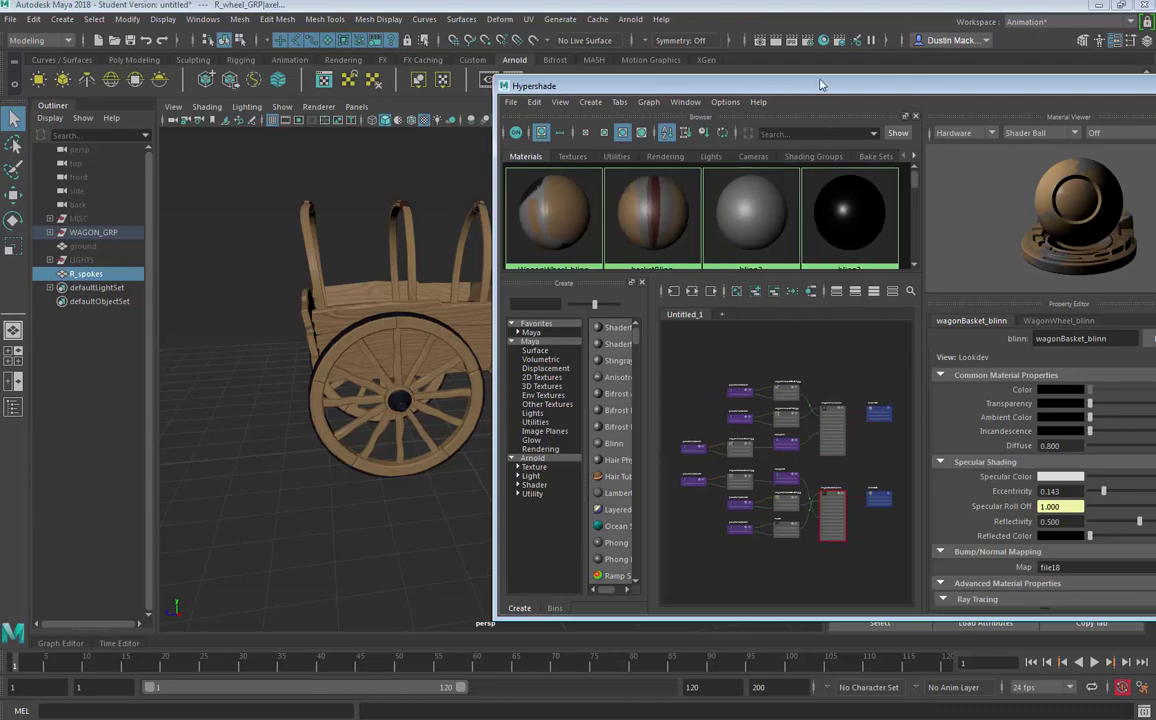
- Maximize the Hypershade and frame the complete wheel and basket material networks in the work area
left_click_drag(822, 85, 526, 45)
left_click(910, 47)
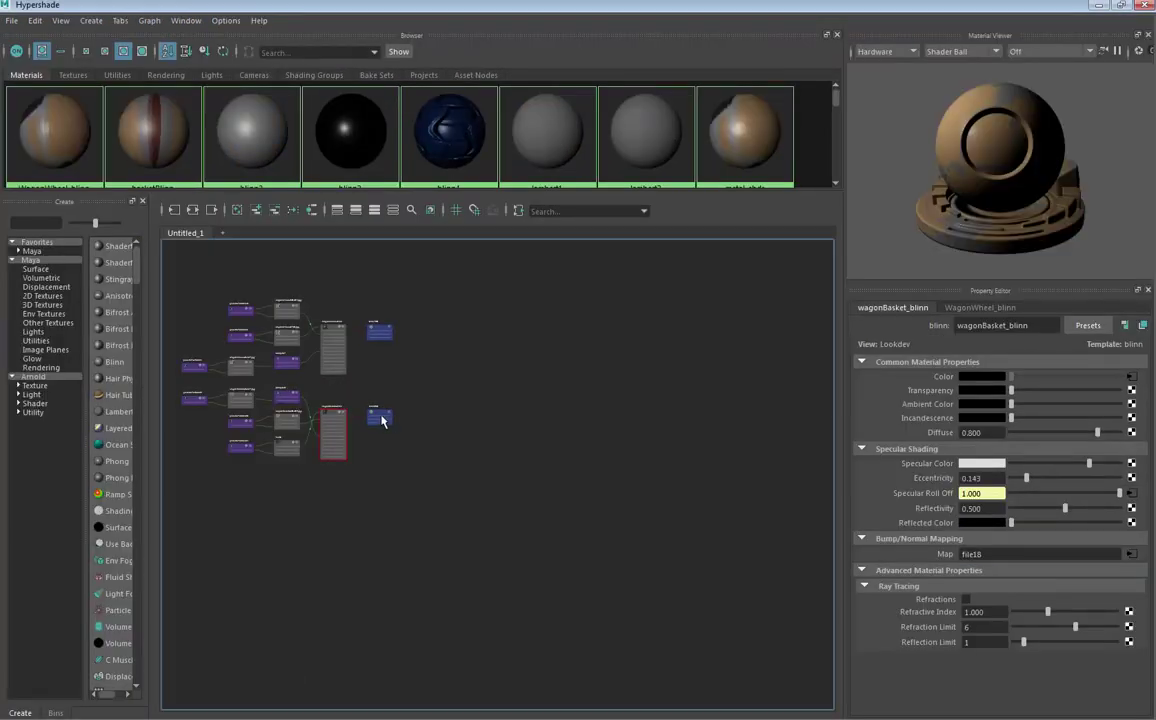
middle_click_drag(288, 402, 576, 401, "alt")
right_click_drag(576, 400, 733, 359, "alt")
middle_click_drag(662, 399, 533, 521, "alt")
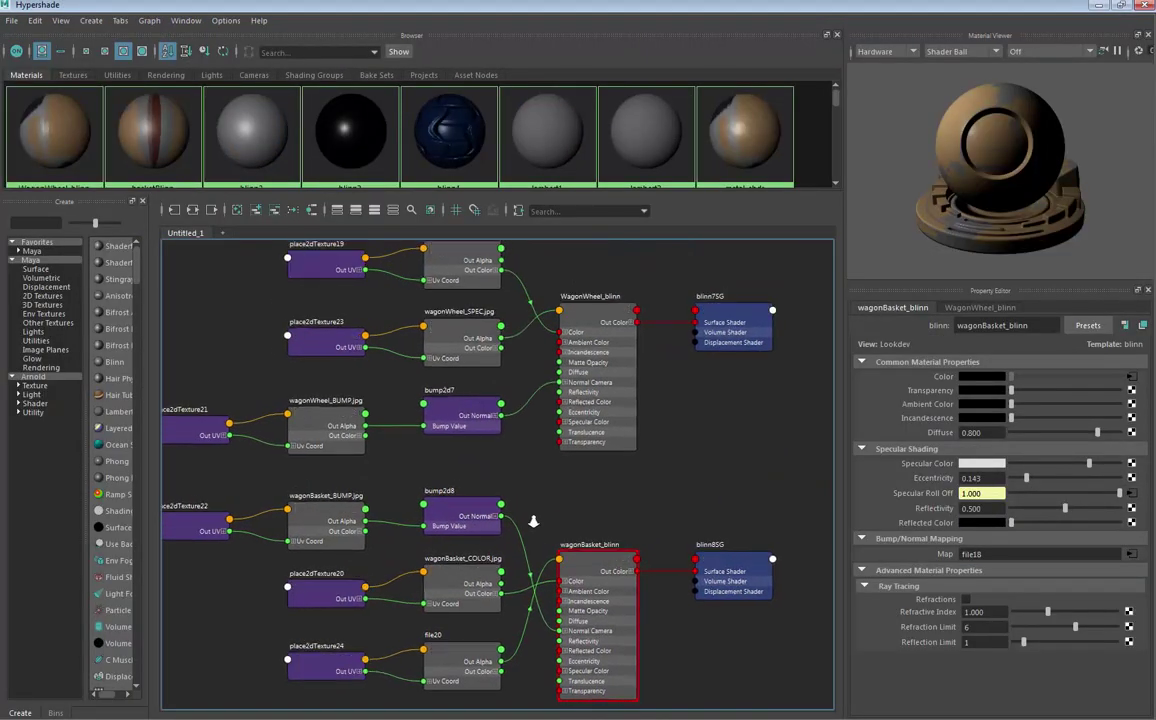
key("a")
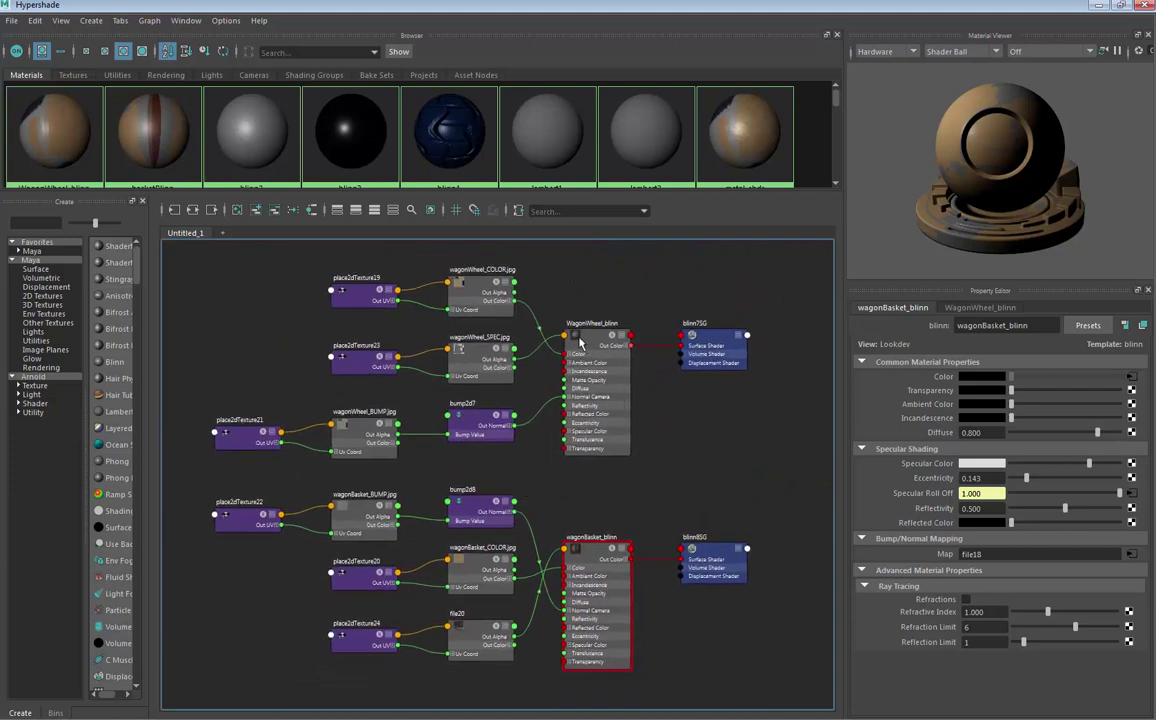
- Nudge the WagonWheel_blinn and wagonBasket_blinn nodes into slightly different positions in the graph
left_click_drag(588, 396, 601, 400)
left_click_drag(587, 553, 595, 548)
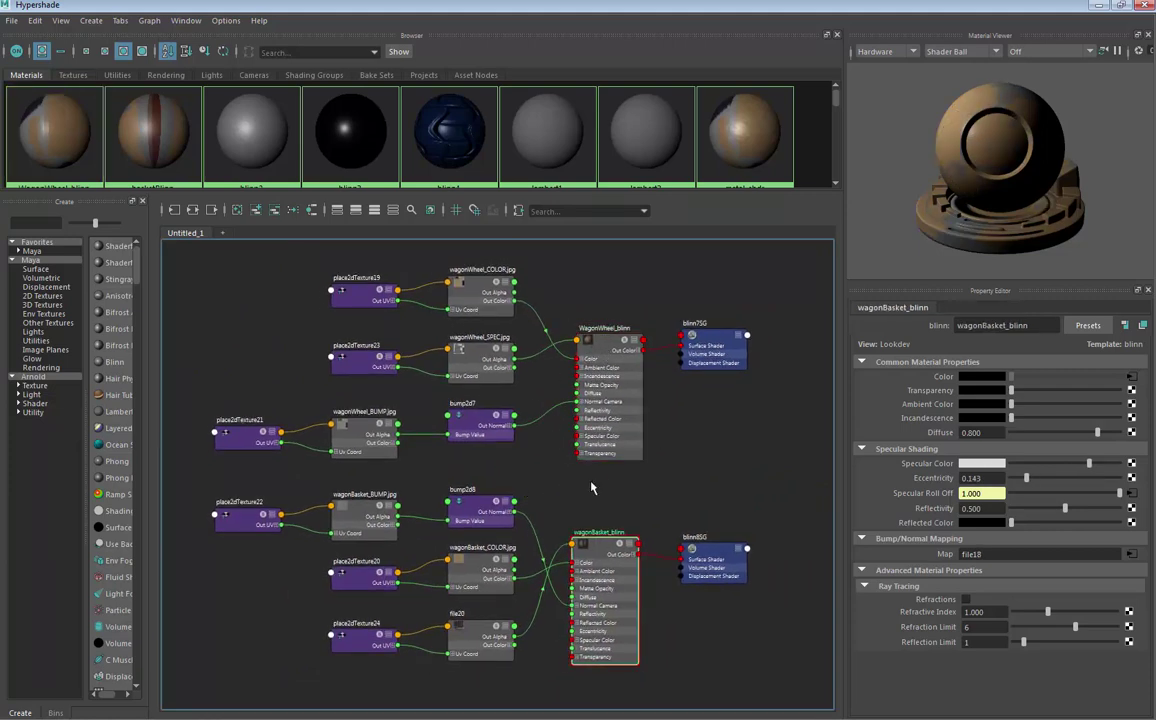
left_click_drag(591, 362, 587, 354)
left_click_drag(610, 562, 607, 551)
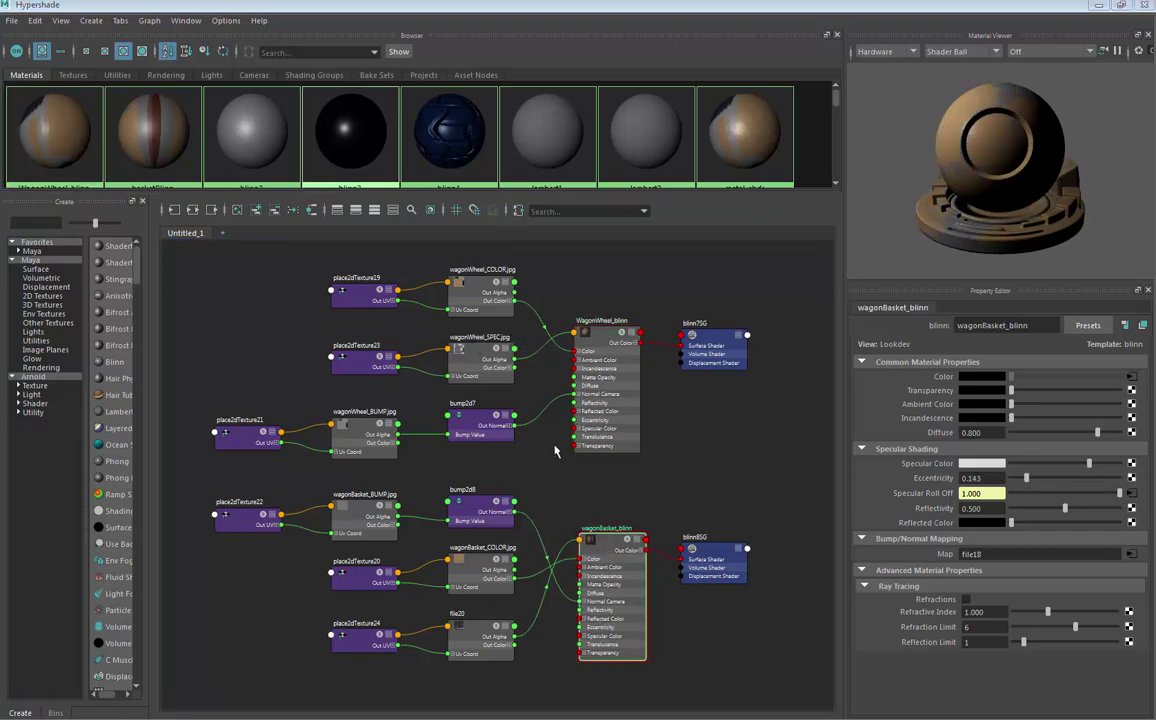
middle_click_drag(559, 501, 547, 498, "alt")
- Review the file attributes of the color and specular texture nodes feeding the wheel and basket materials
left_click(480, 291)
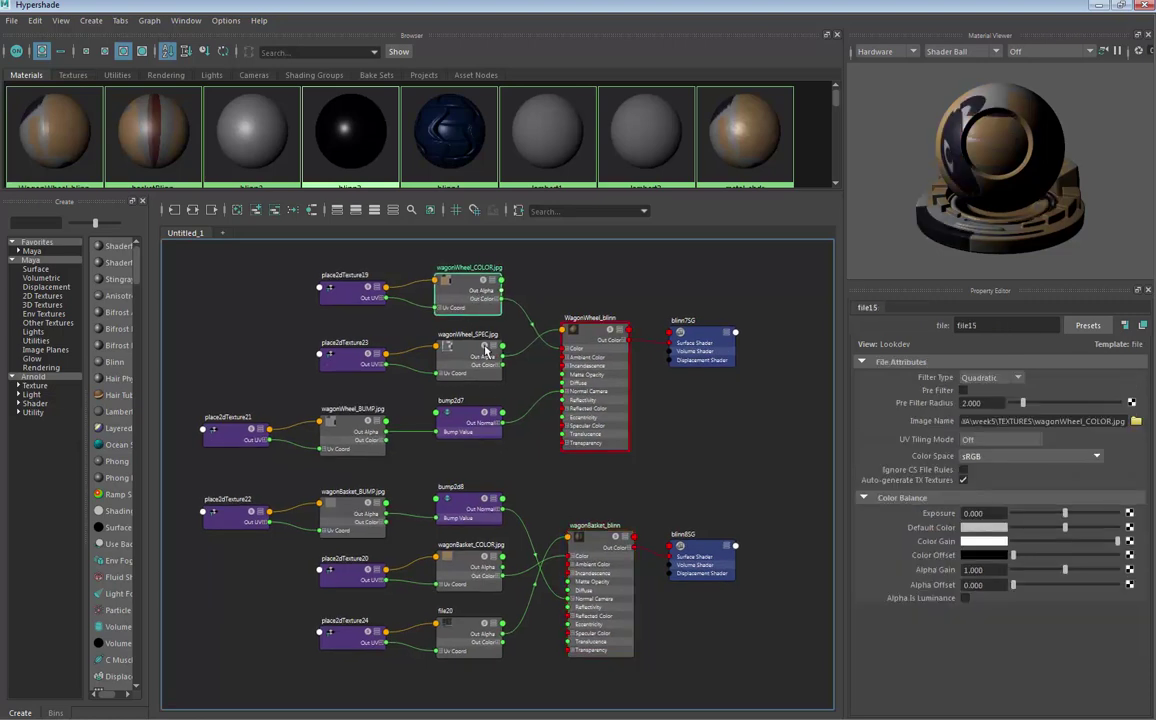
left_click(445, 556)
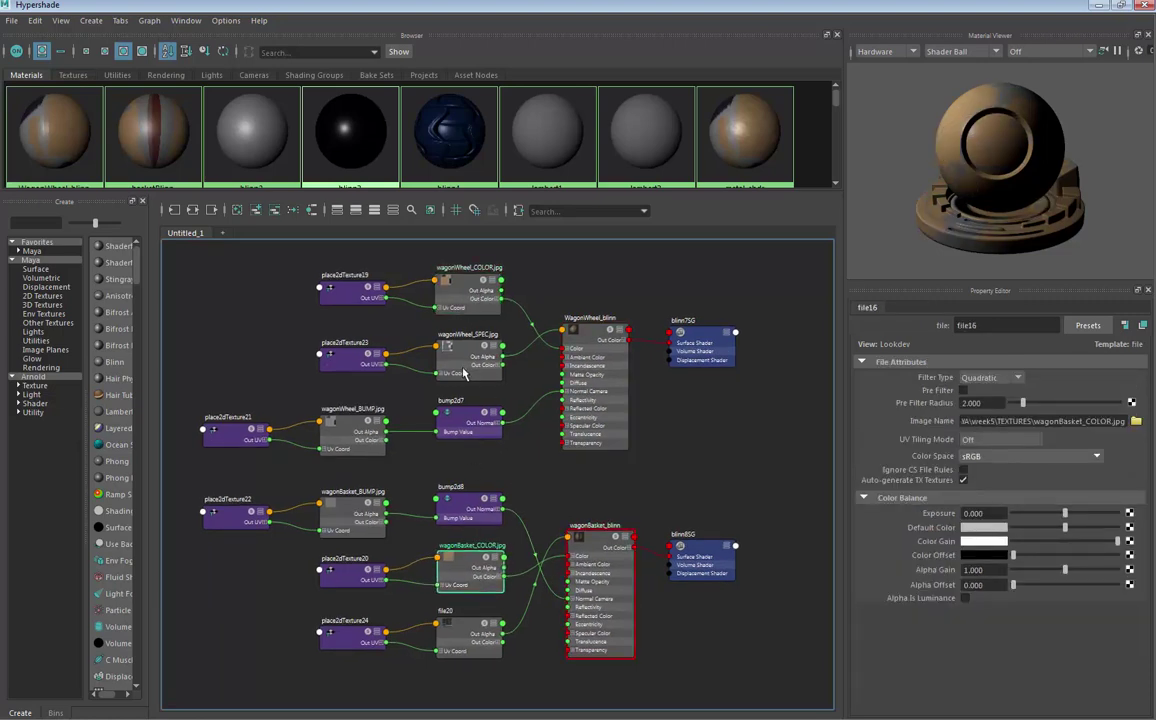
left_click(440, 345)
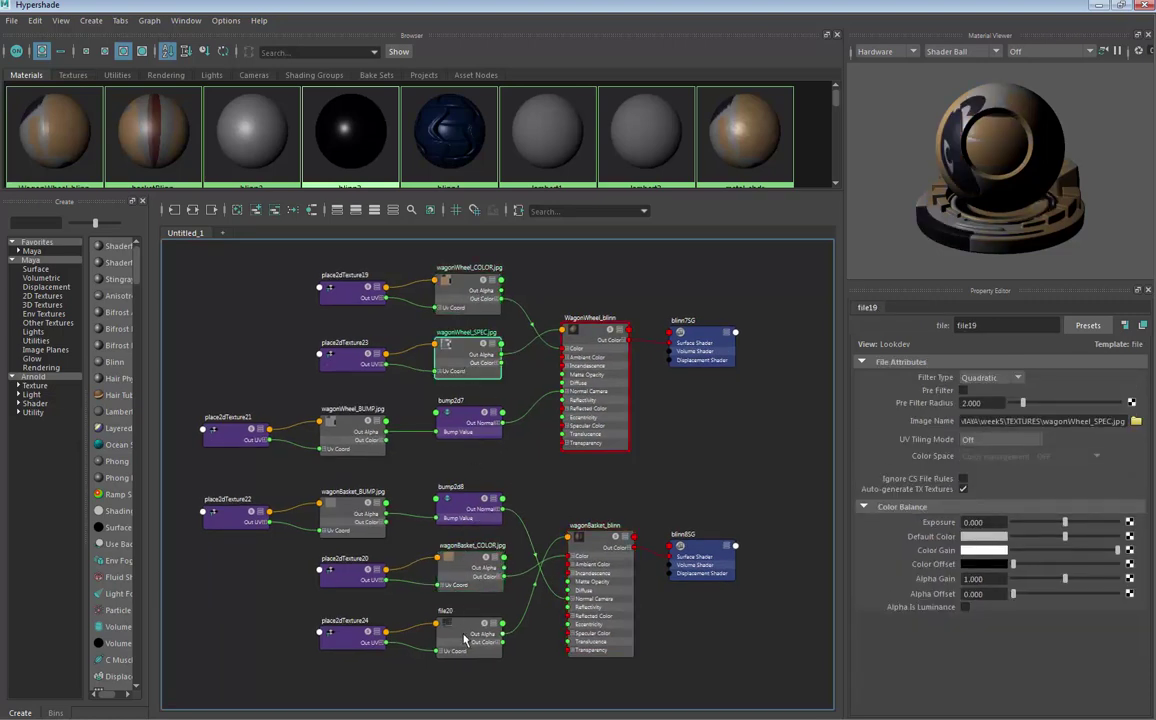
left_click(464, 640)
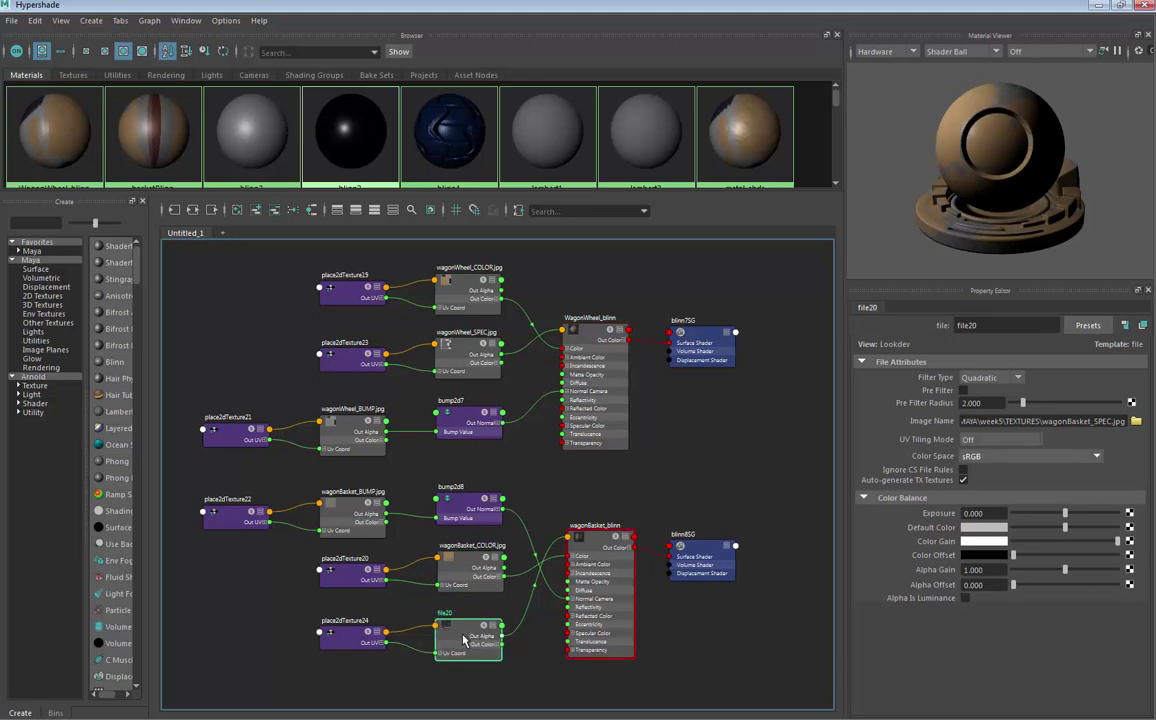
right_click_drag(404, 472, 434, 609)
left_click_drag(471, 646, 473, 653)
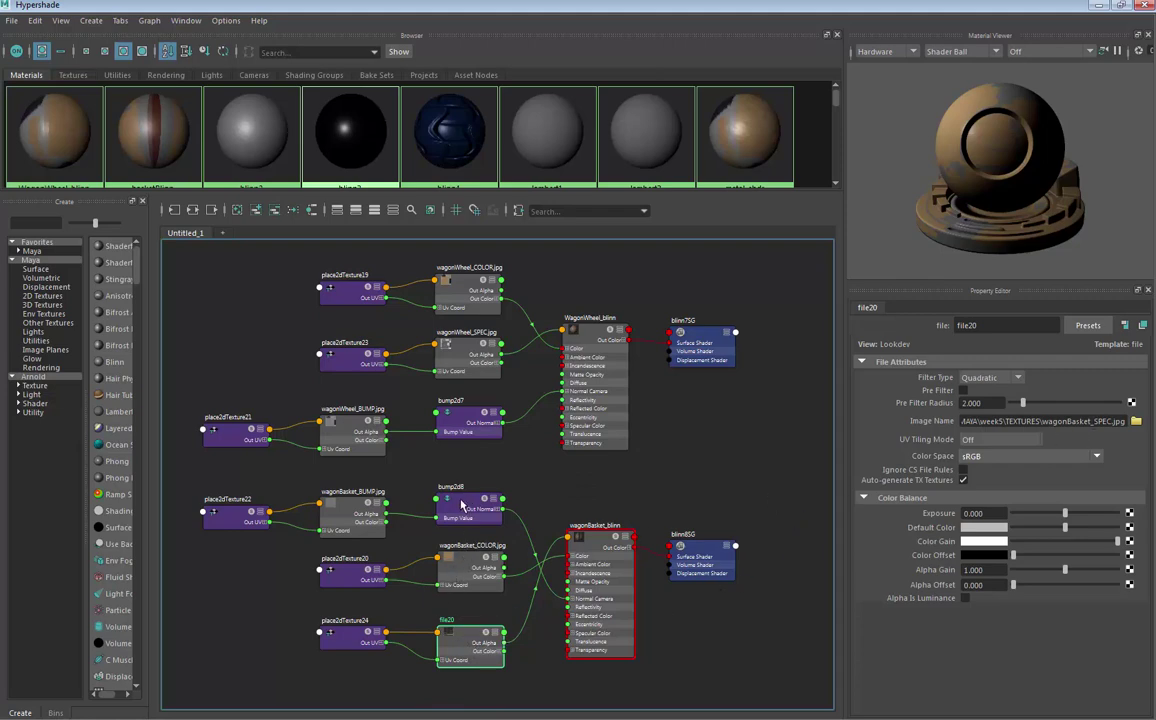
- Inspect the bump nodes bump2d8 and bump2d7 and the wagonBasket_BUMP.jpg file node in the graph
left_click_drag(462, 505, 462, 502)
left_click_drag(345, 505, 339, 504)
left_click_drag(449, 426, 447, 430)
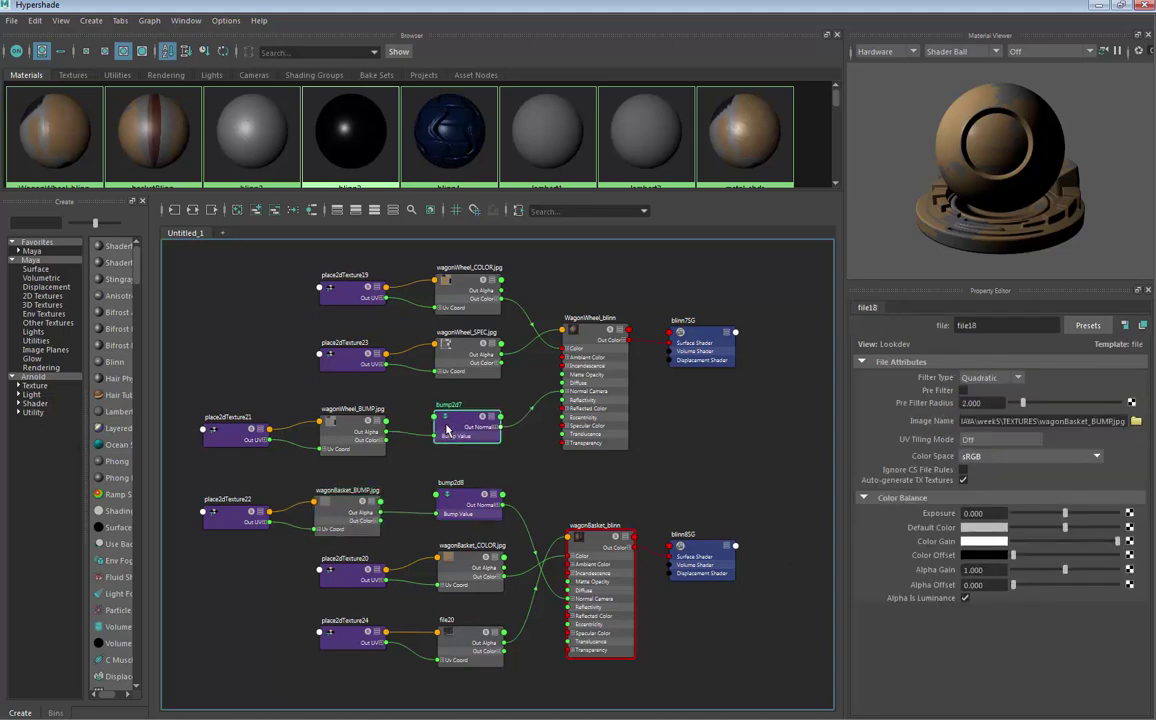
middle_click_drag(545, 451, 498, 457, "alt")
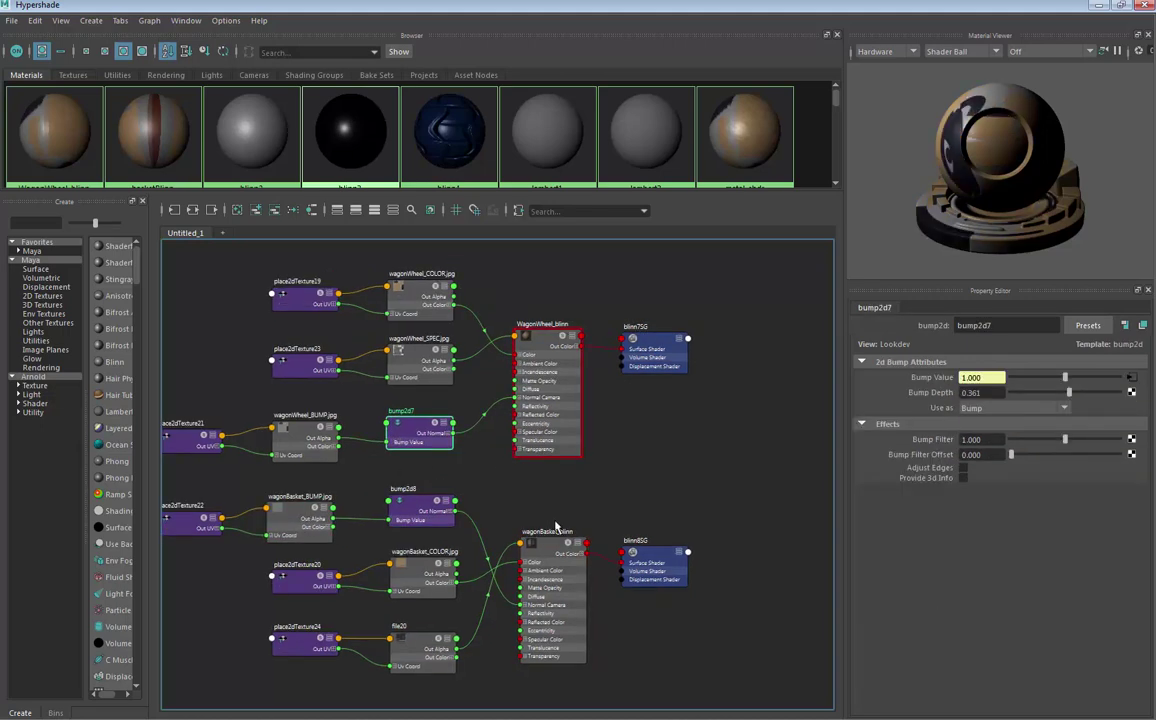
- Reposition the WagonWheel_blinn and wagonBasket_blinn nodes and move the blinn8SG shading group up beside the basket material
left_click_drag(555, 430, 553, 440)
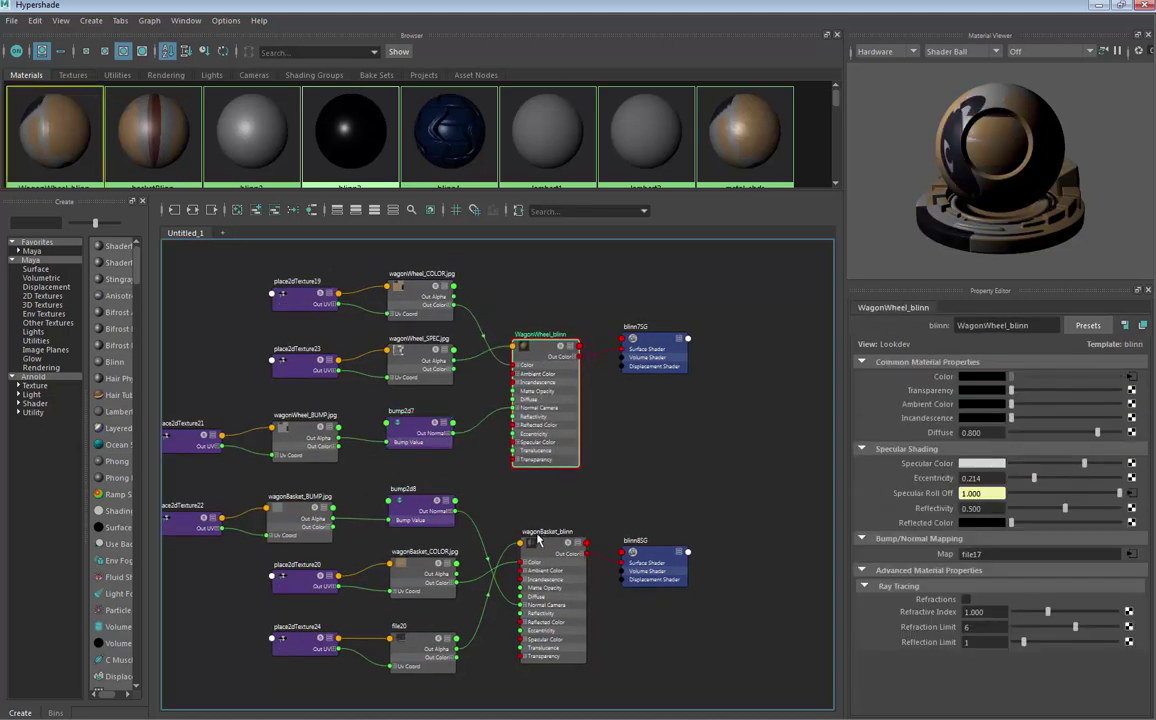
left_click_drag(532, 550, 535, 541)
left_click_drag(645, 567, 648, 533)
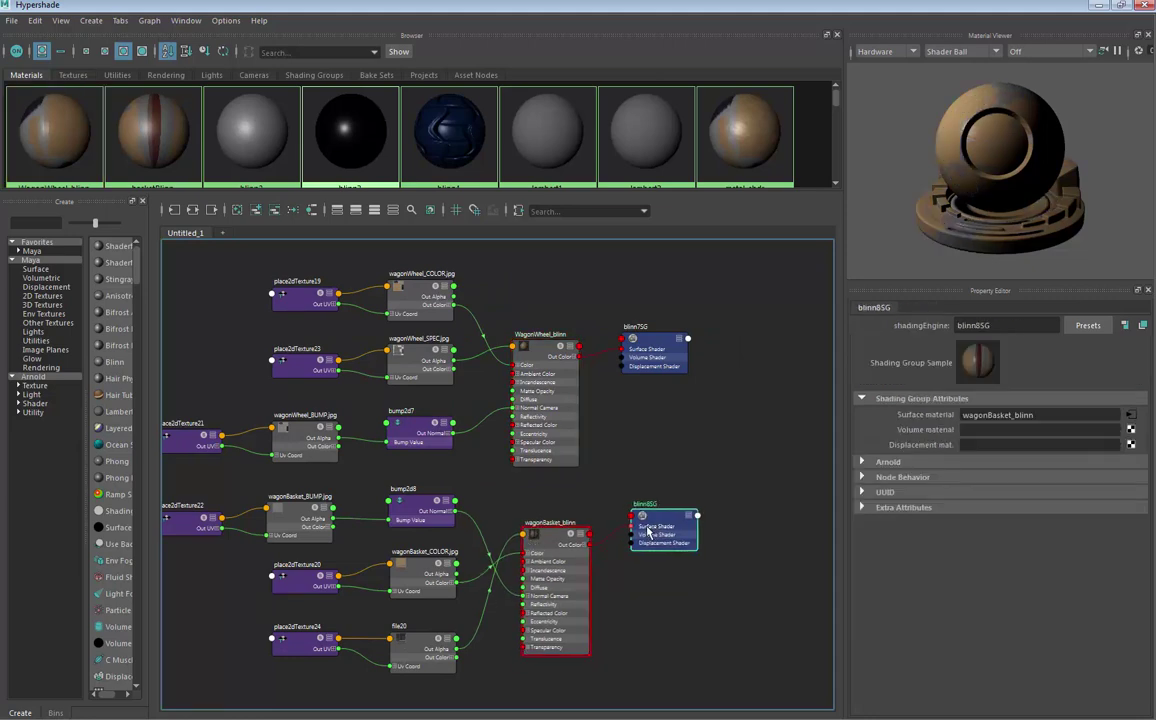
middle_click_drag(504, 409, 611, 405, "alt")
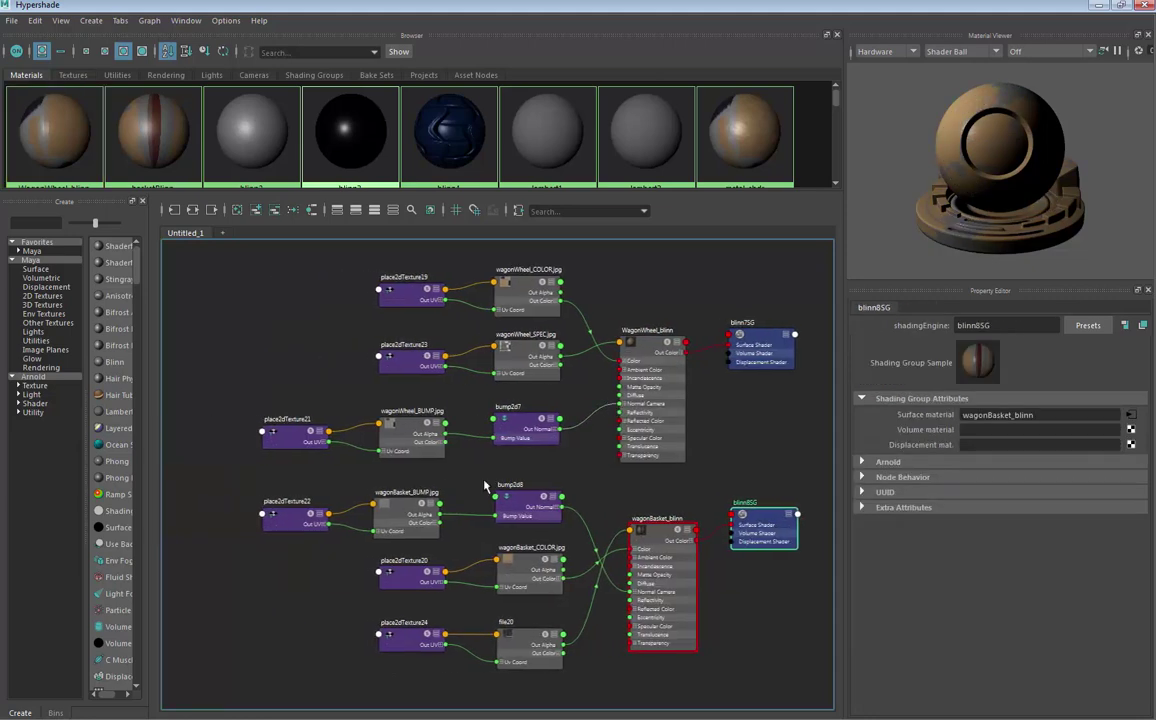